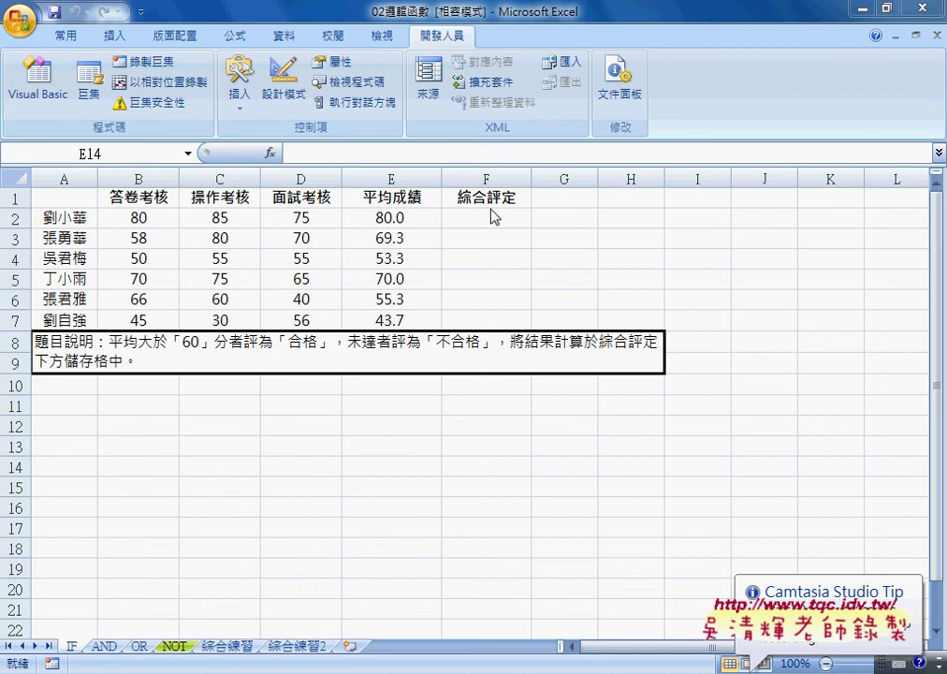
Check E2's average, then start an IF function in cell F2.
click(492, 220)
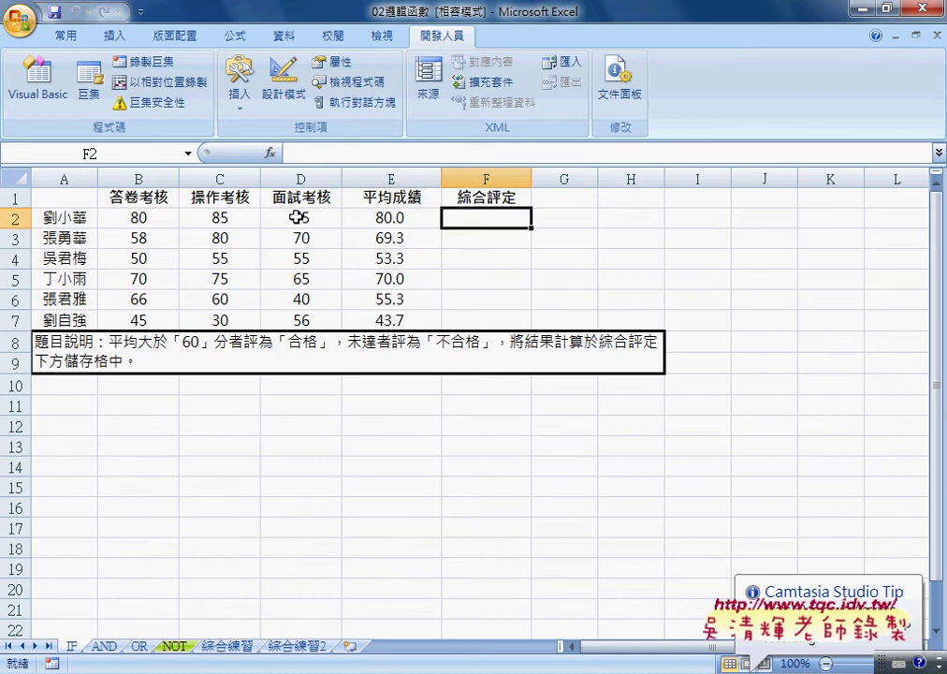
click(384, 216)
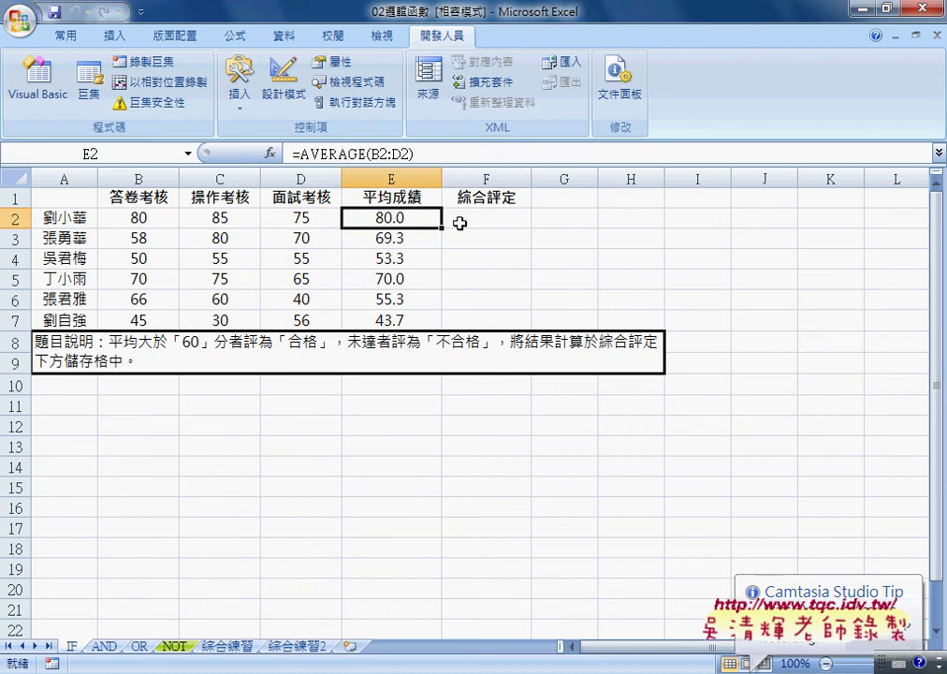
click(491, 217)
click(271, 155)
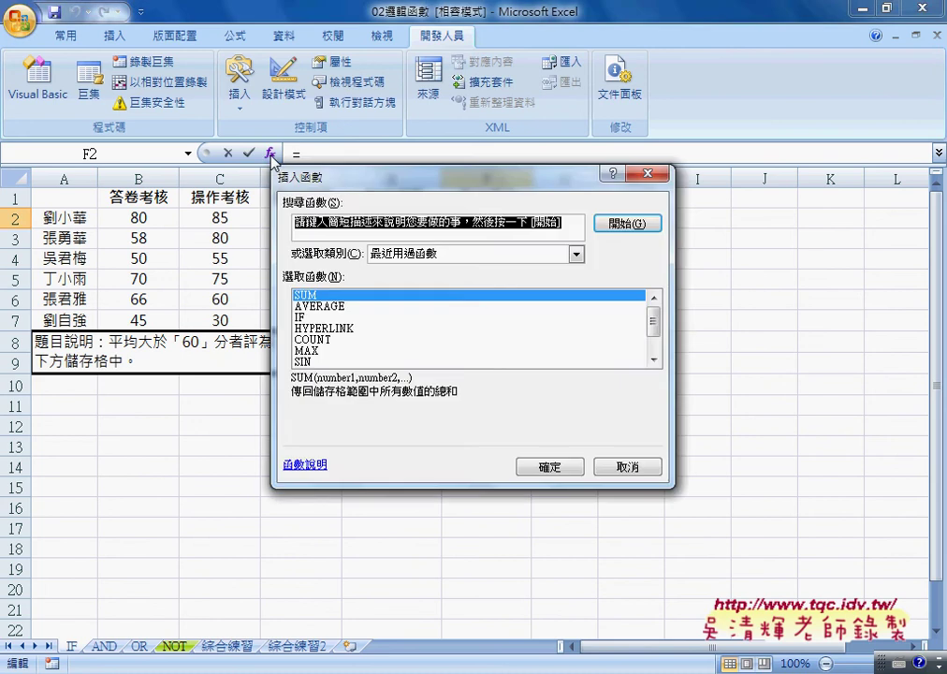
click(576, 253)
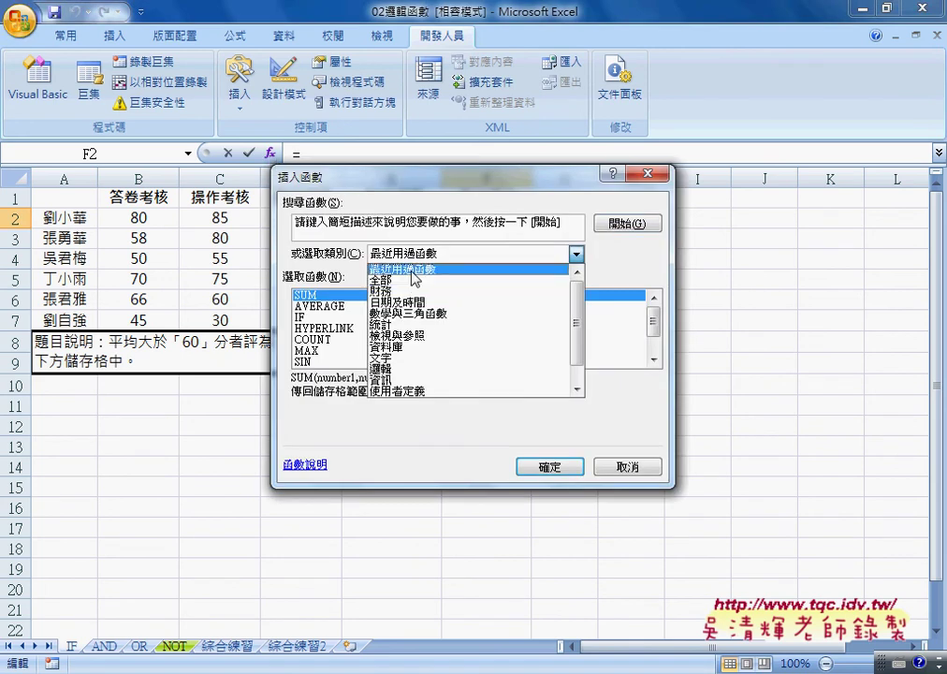
click(402, 269)
click(309, 319)
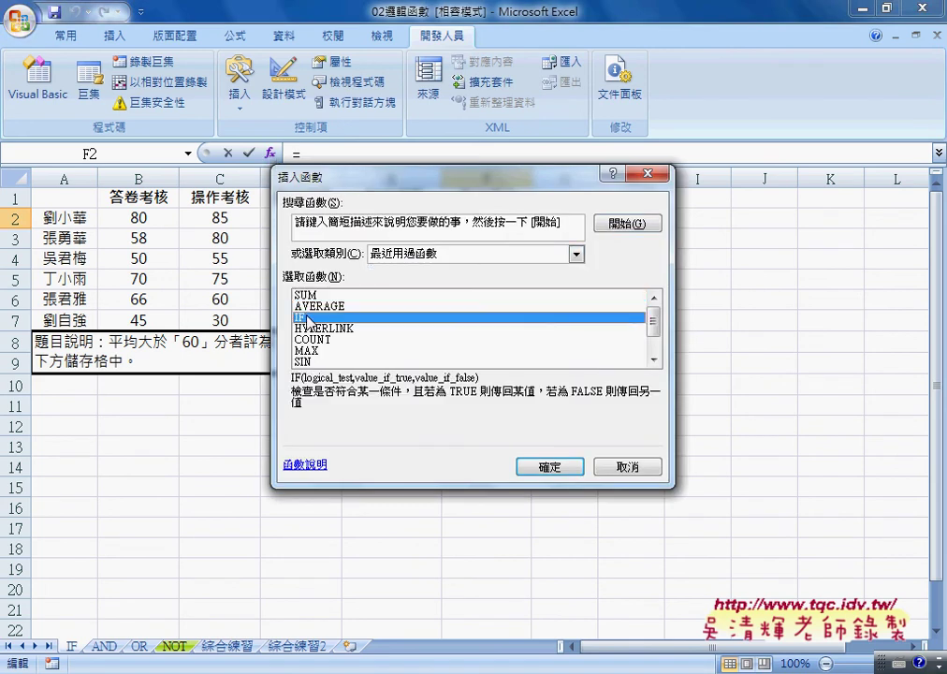
click(550, 467)
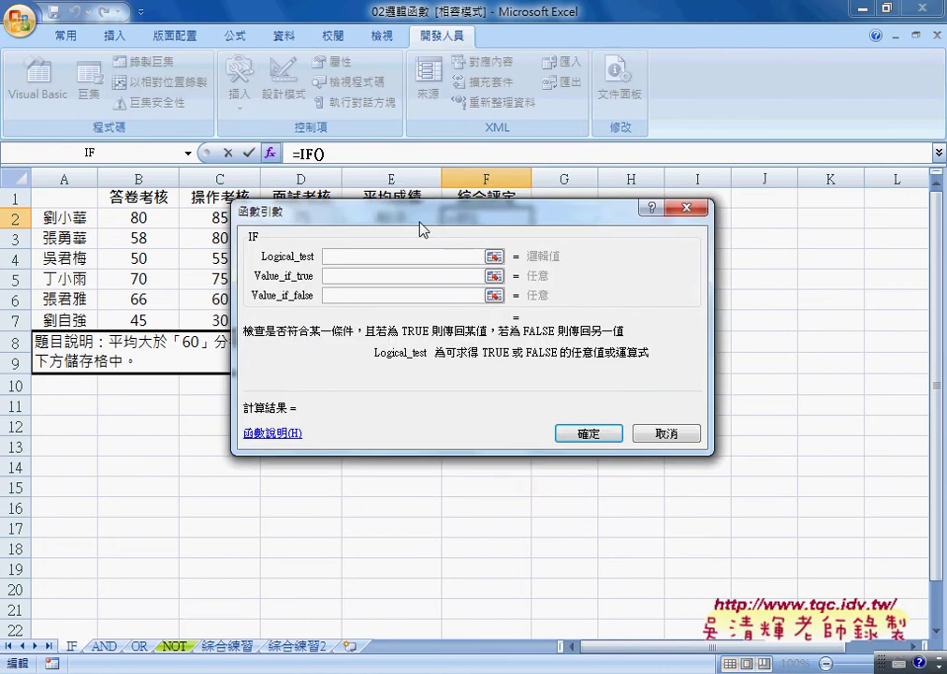
Set the IF arguments to E2>=60, "Yes" and "No", and confirm the formula.
drag(424, 230, 424, 318)
click(392, 217)
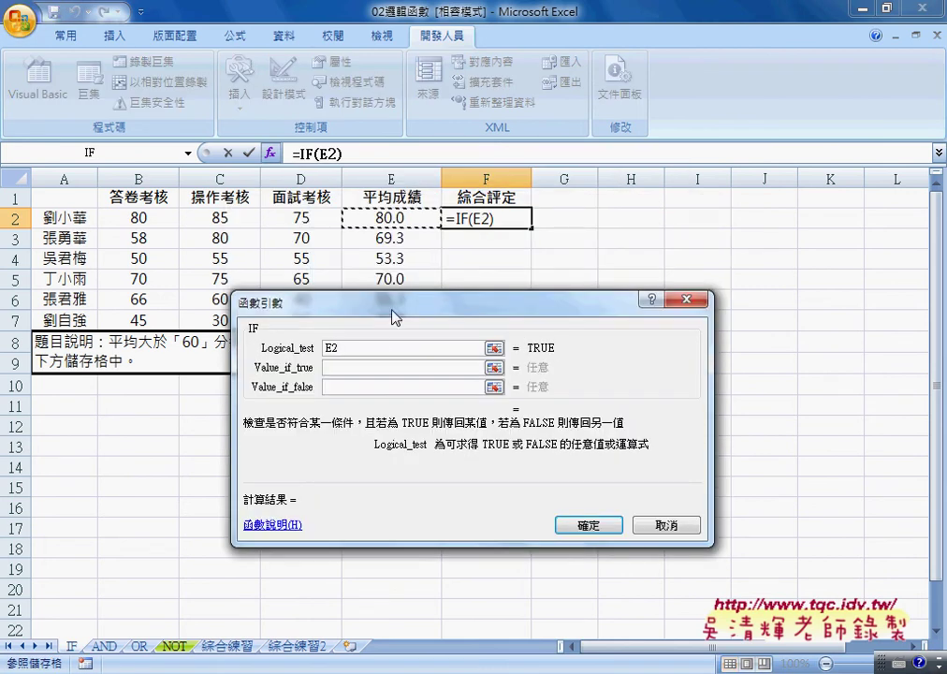
text(>=)
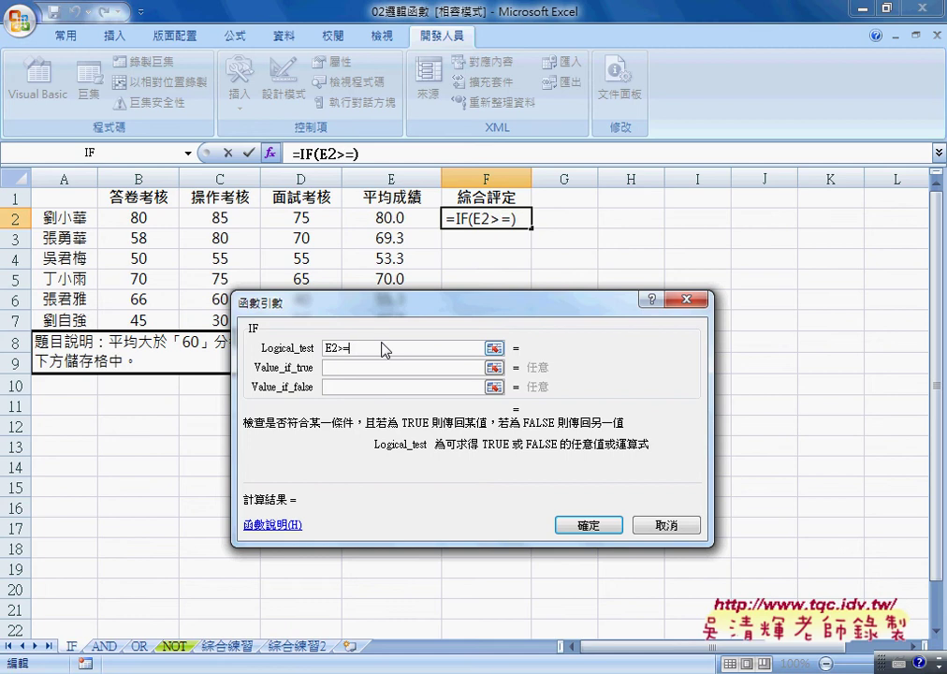
text(60)
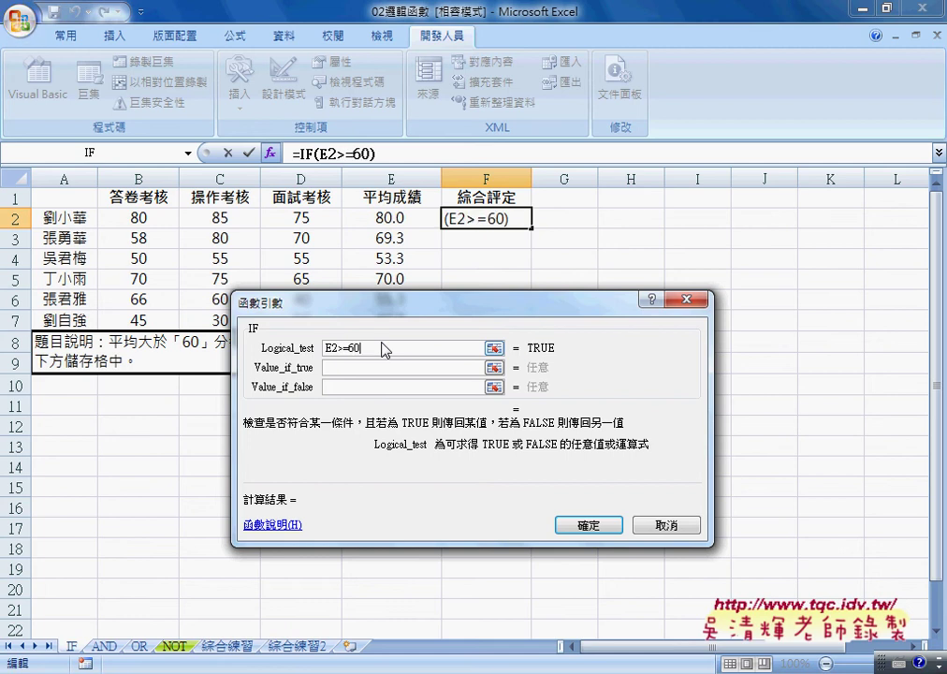
key(Tab)
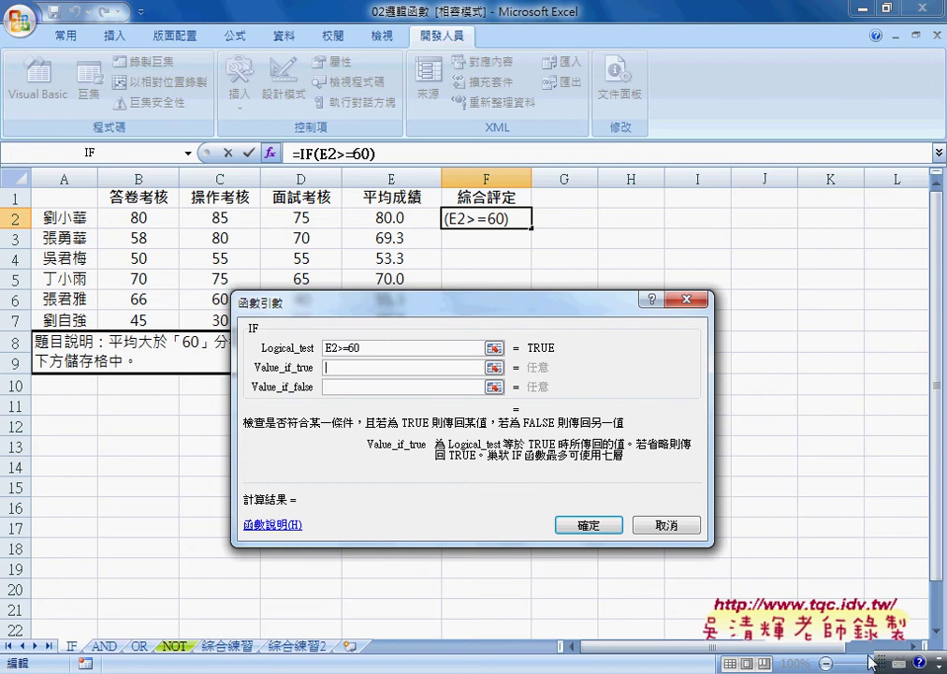
text(Yes)
key(Tab)
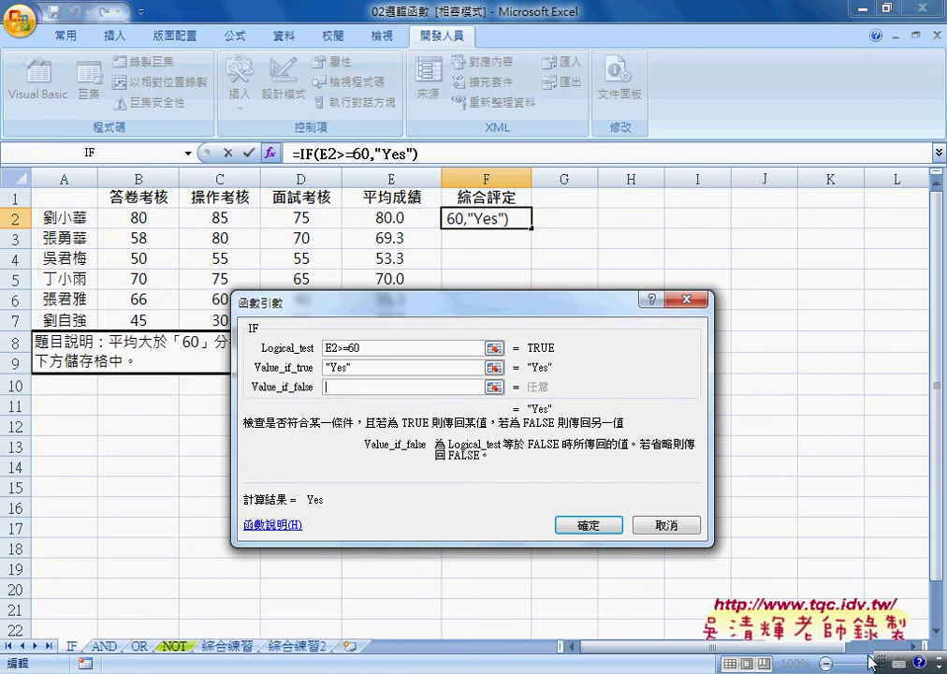
text(No)
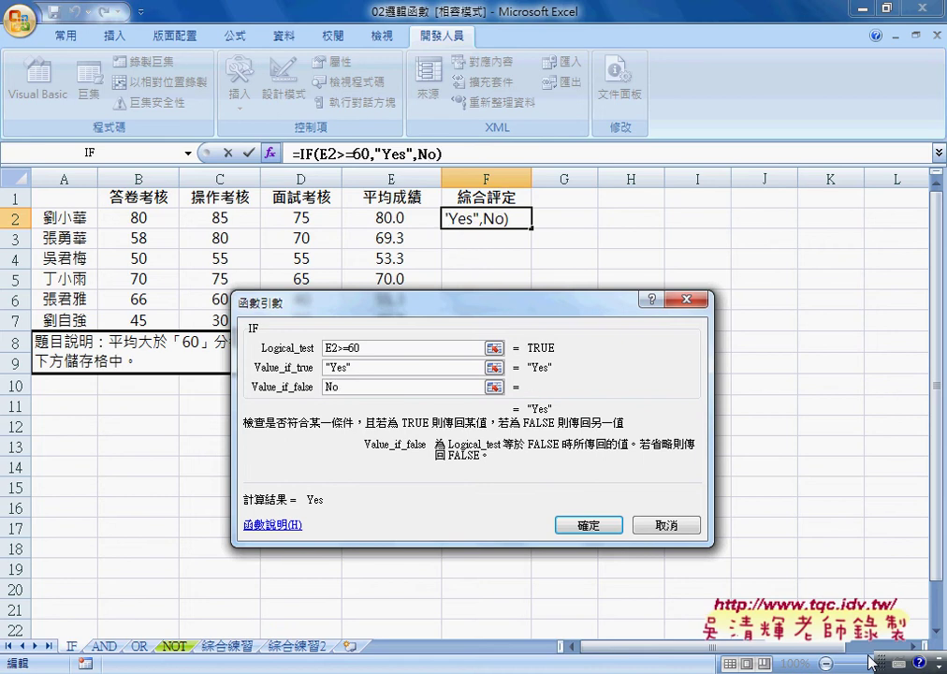
click(381, 368)
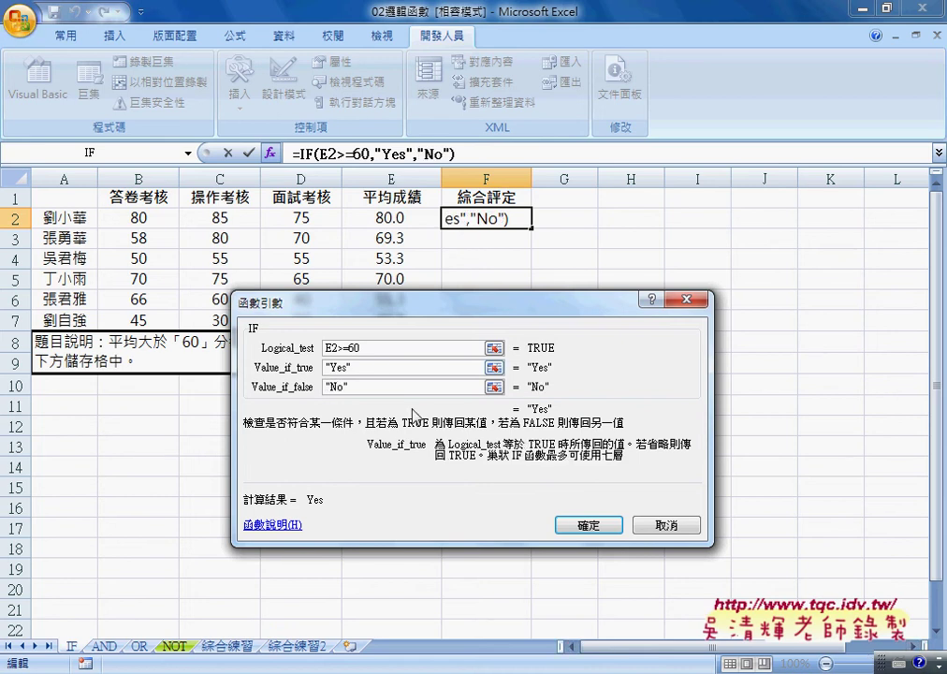
click(596, 530)
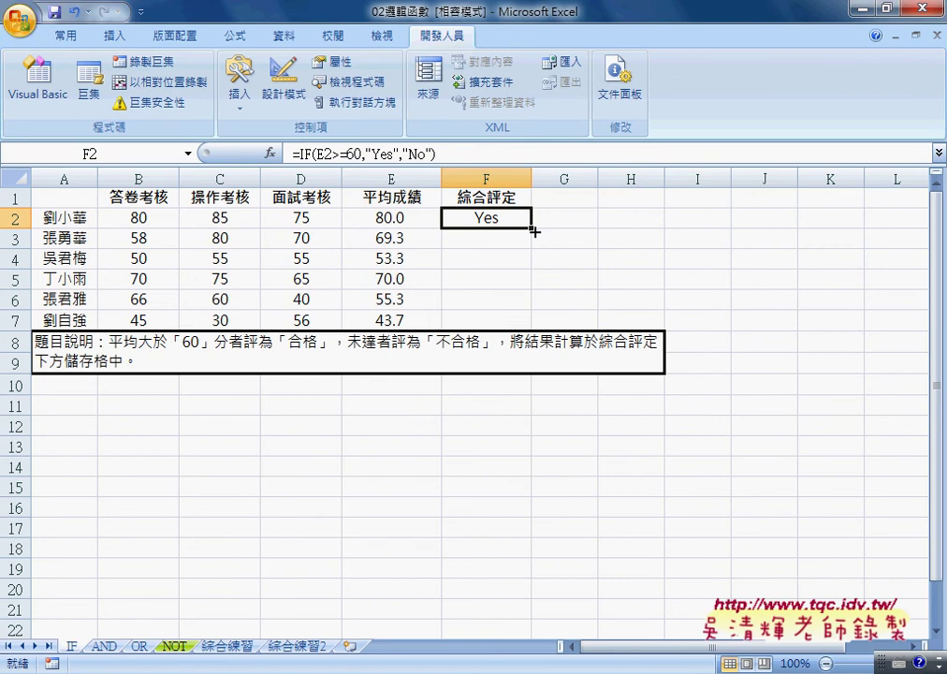
Fill F2's formula down to F7 and widen column G.
drag(531, 228, 533, 325)
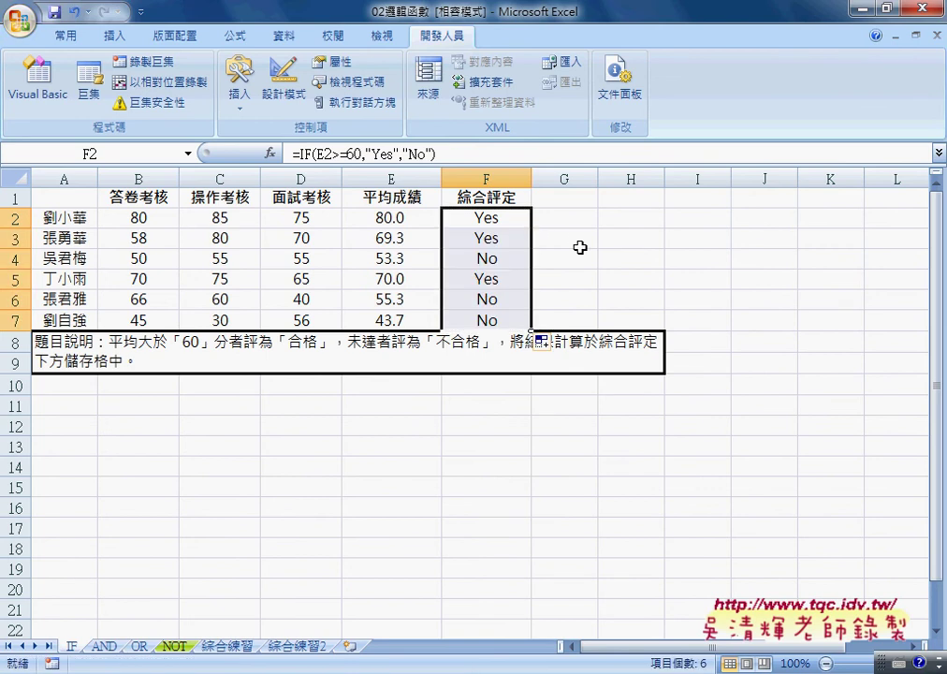
drag(599, 179, 628, 178)
click(594, 200)
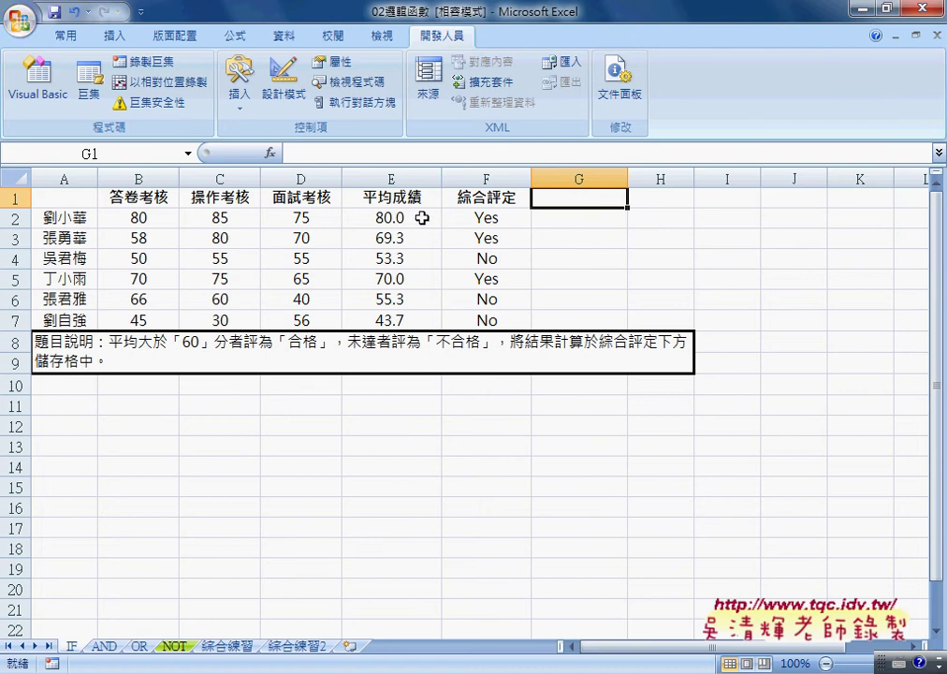
Review the E2 average, the F2:F7 Yes/No results and the empty G2:G7 range.
drag(466, 221, 494, 318)
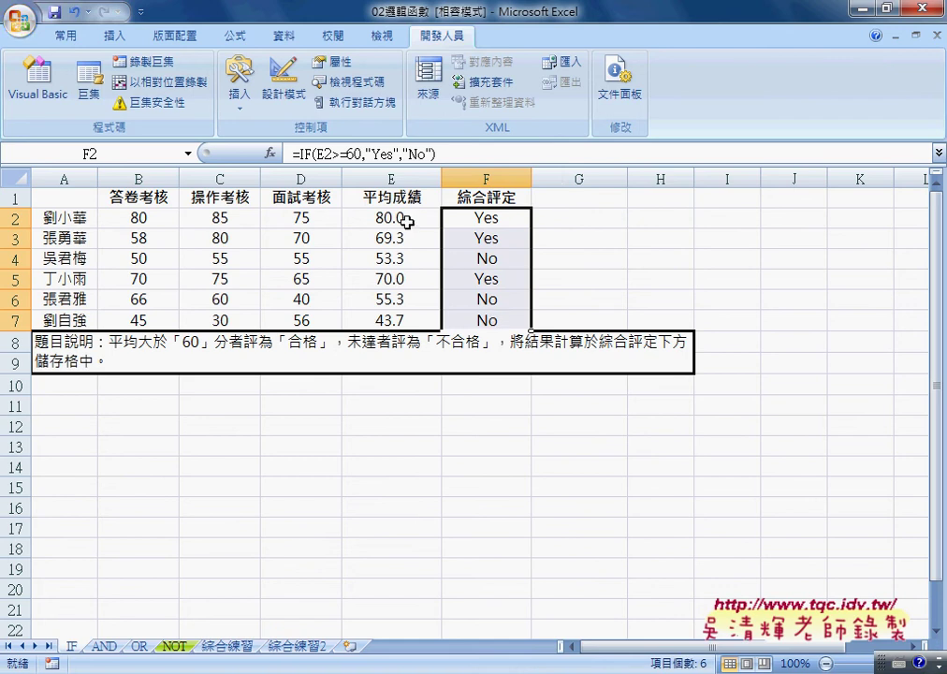
click(407, 221)
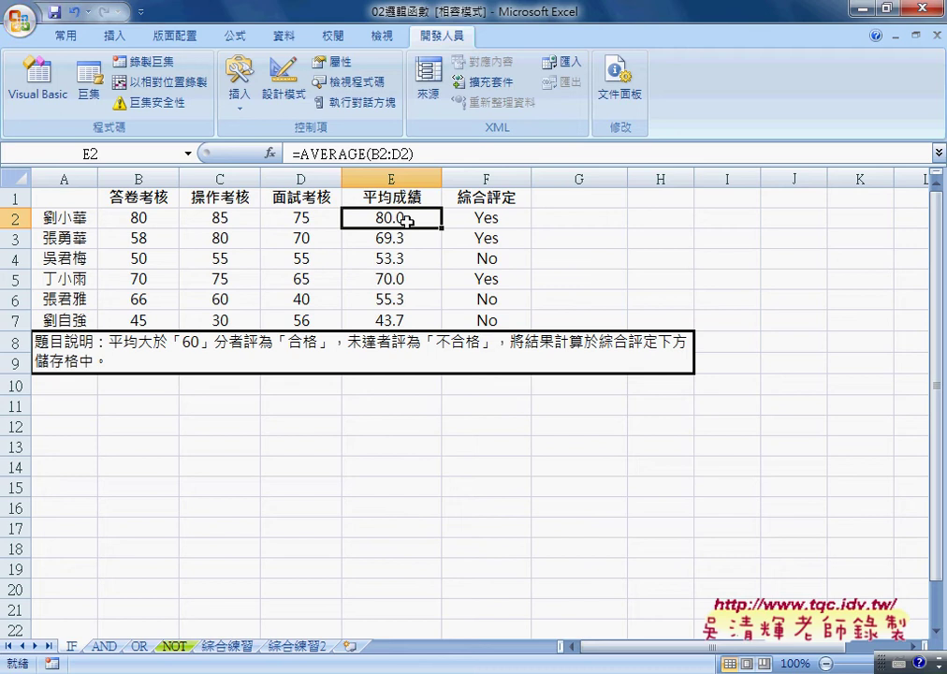
drag(457, 223, 489, 320)
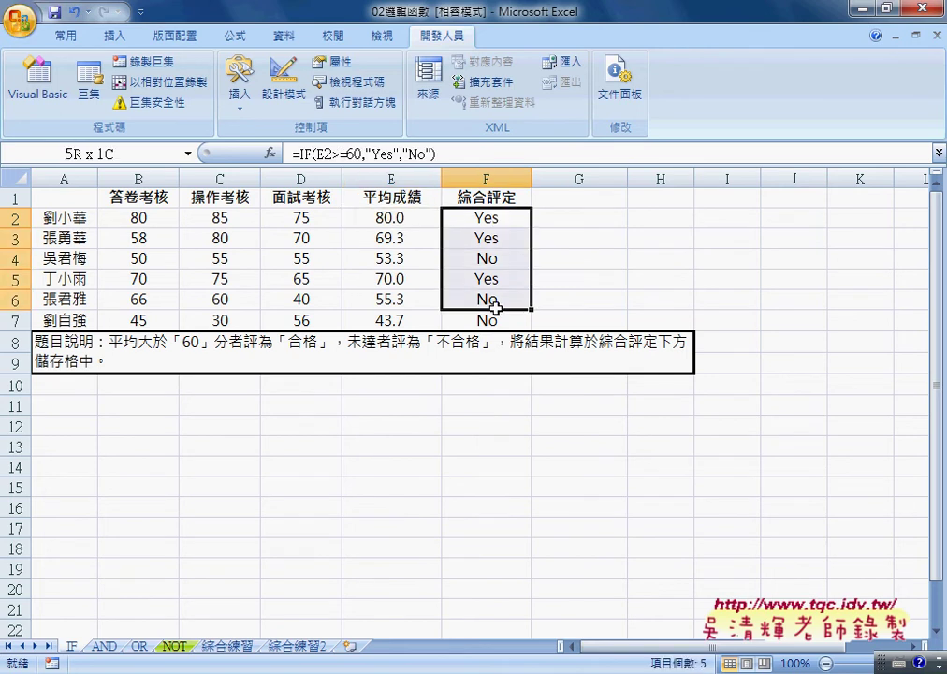
click(548, 202)
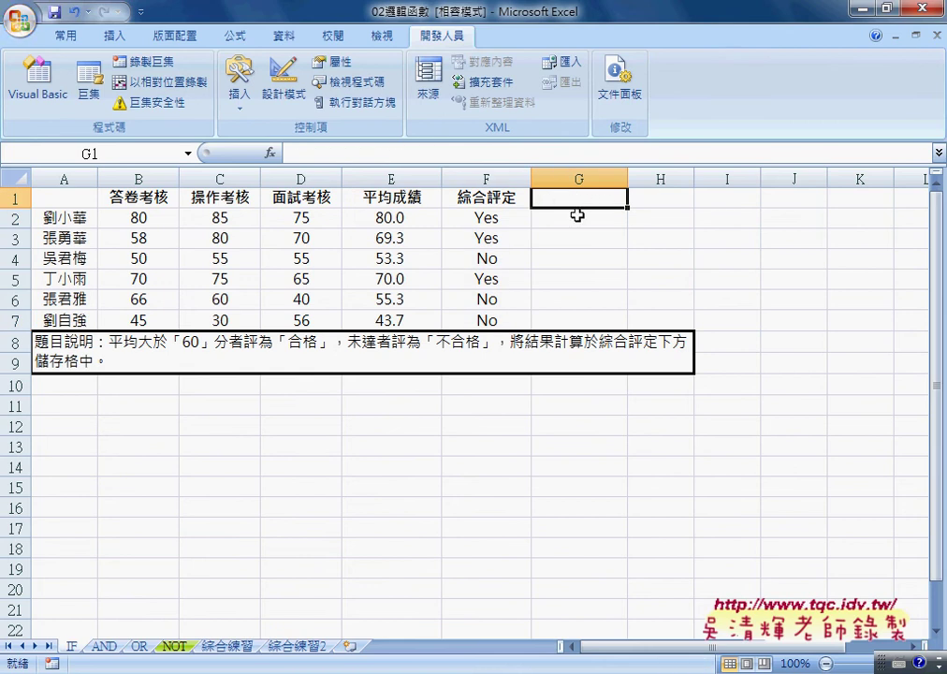
drag(578, 217, 577, 320)
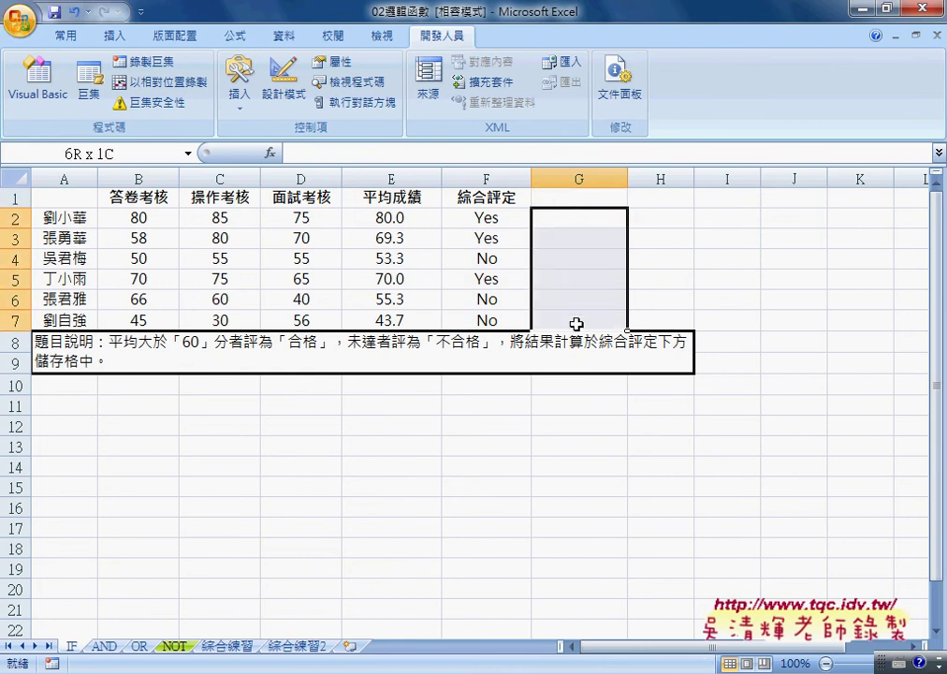
drag(493, 218, 493, 321)
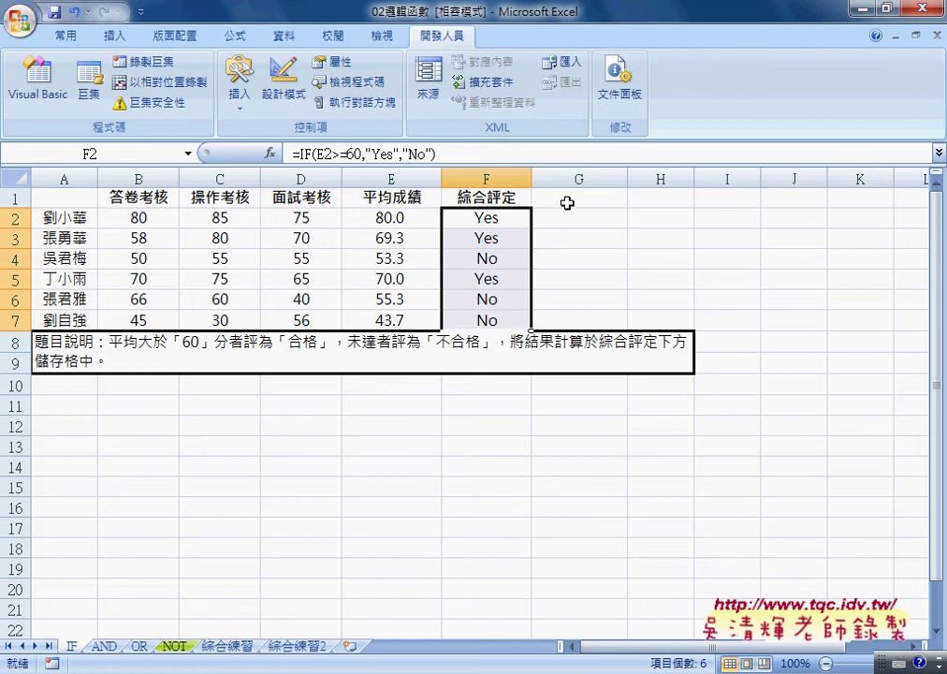
Inspect the 綜合評定 heading and the formulas in F2 and F4, then select G1.
click(567, 202)
click(487, 200)
click(483, 219)
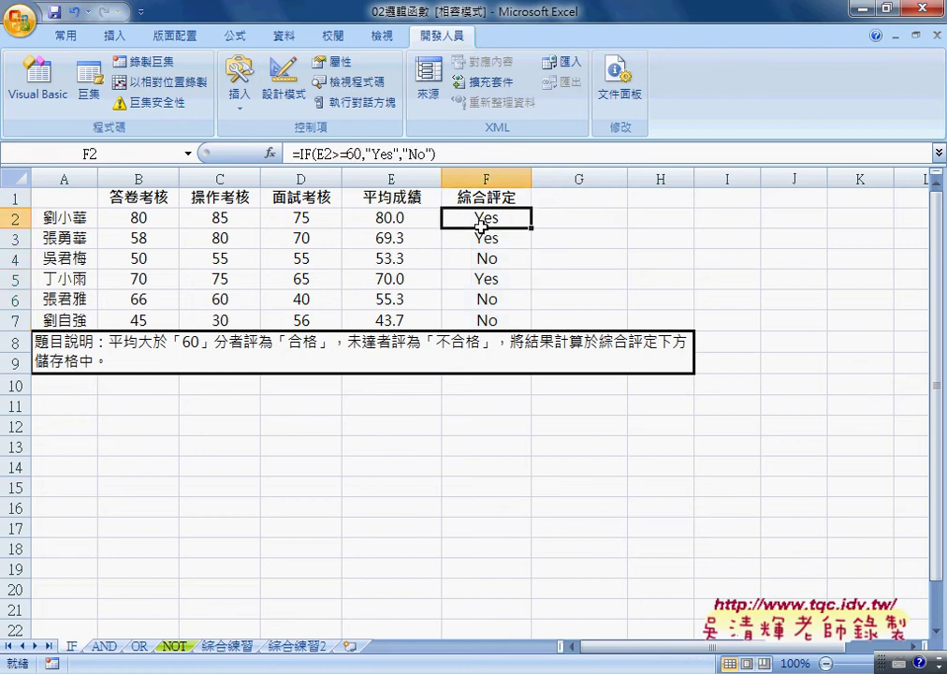
click(485, 258)
click(558, 200)
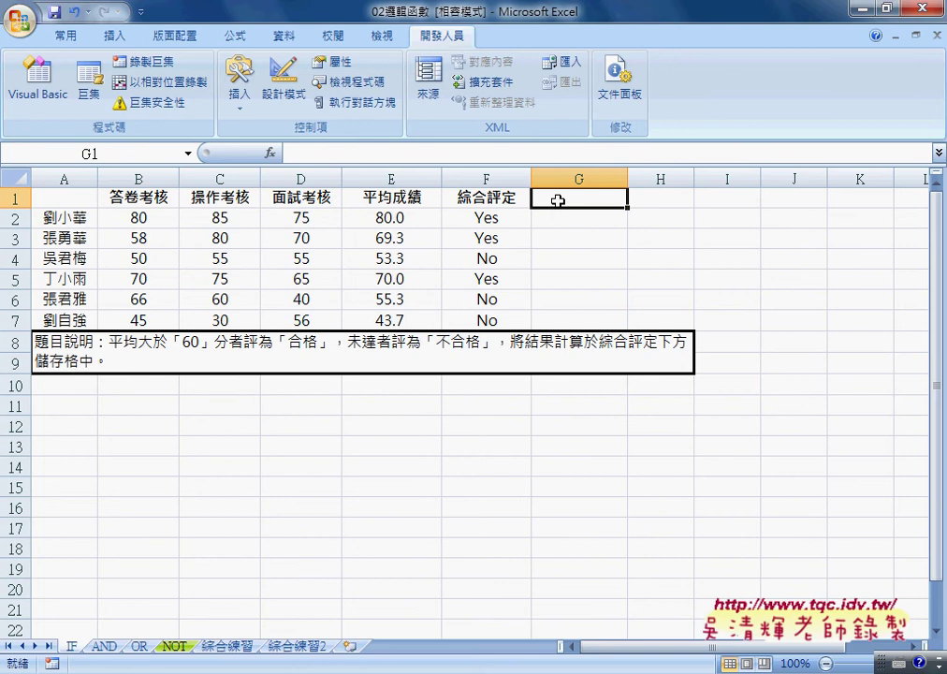
Enter the heading VBA in G1, run the 成績 macro, then clear G2:G7 with 清除.
text(VBA)
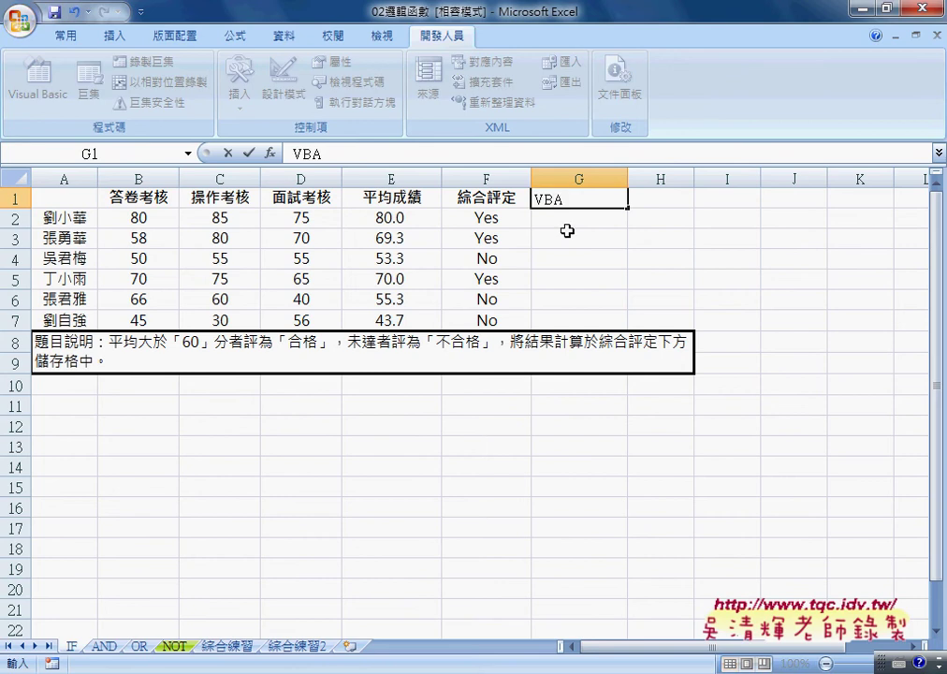
click(571, 222)
click(490, 219)
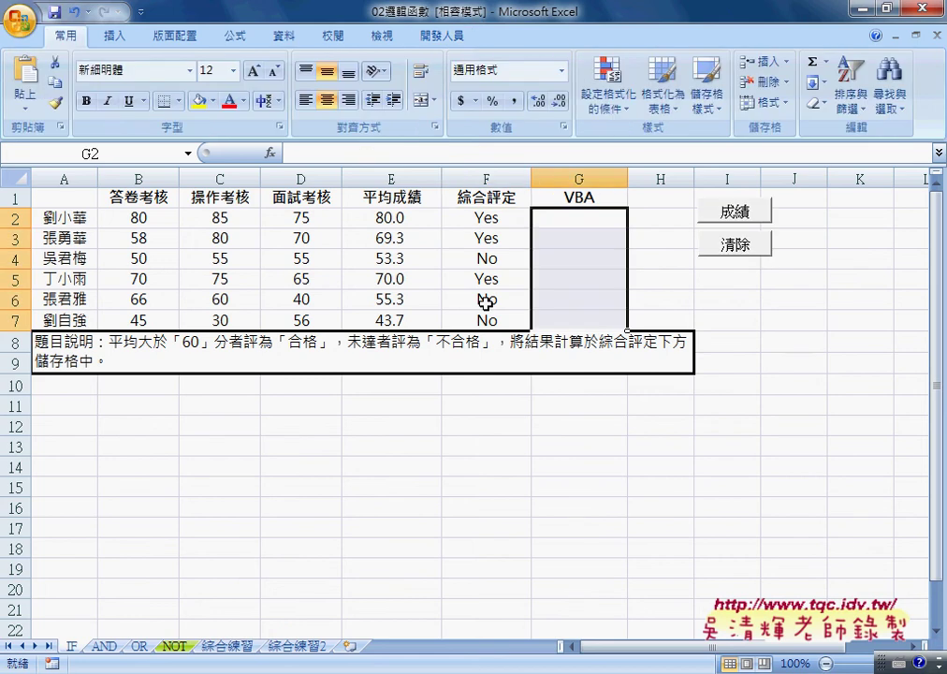
click(743, 215)
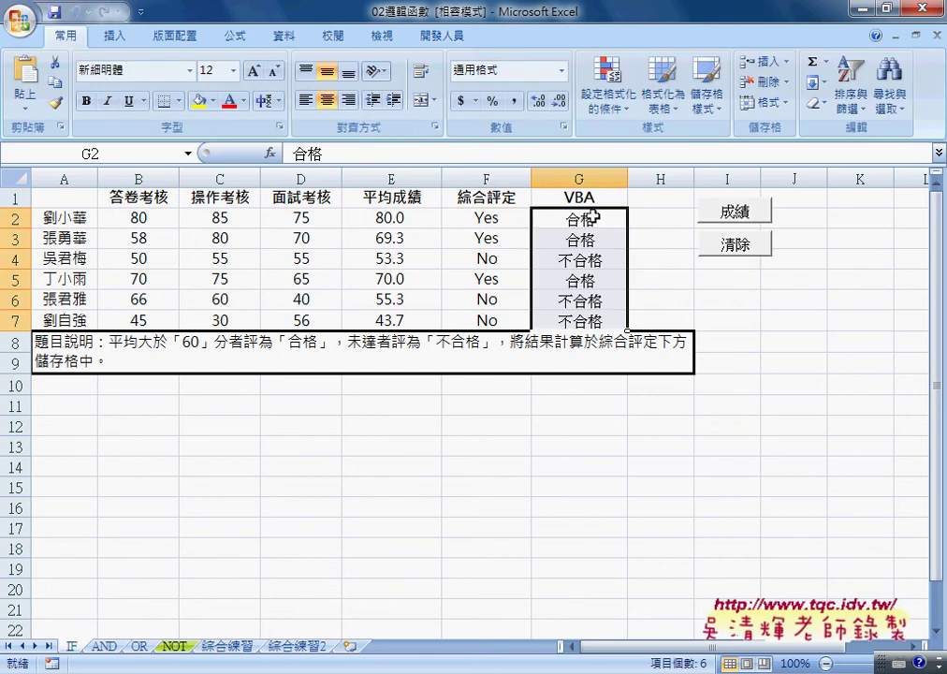
click(735, 245)
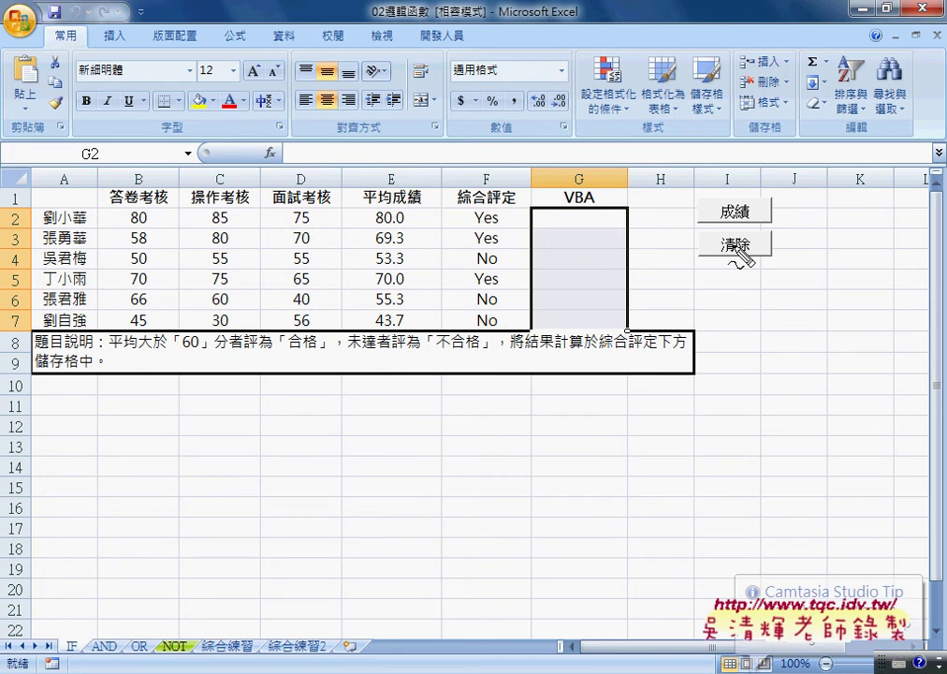
drag(17, 210, 16, 212)
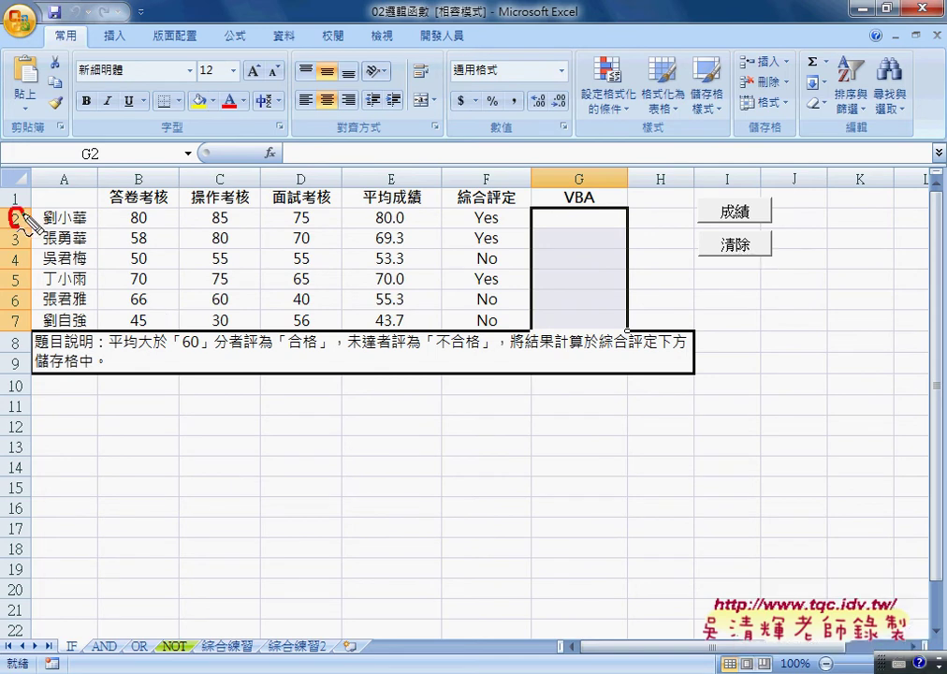
drag(16, 313, 22, 322)
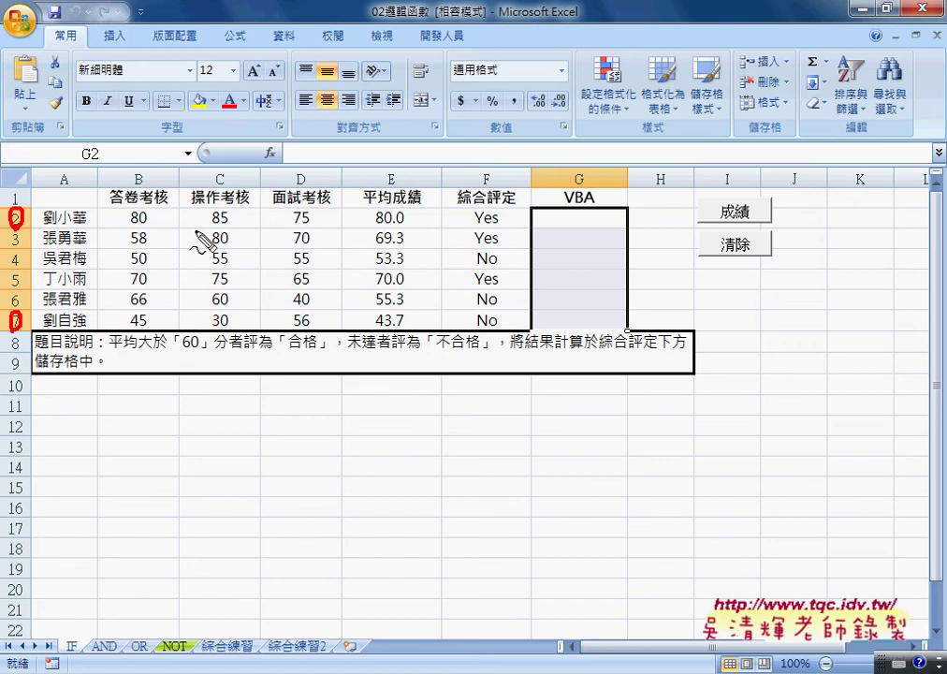
drag(590, 166, 598, 170)
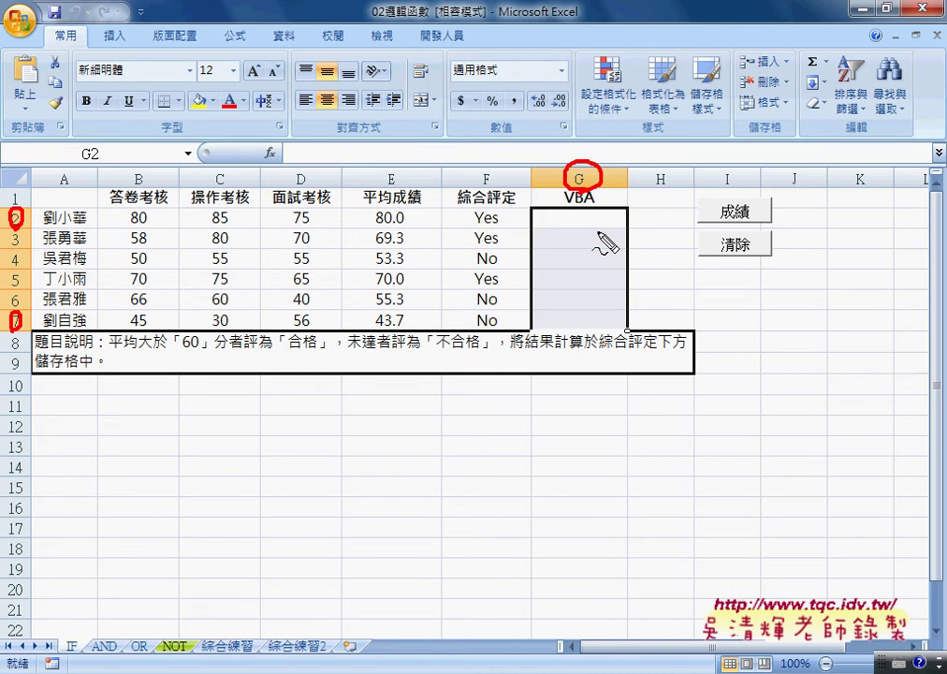
key(Escape)
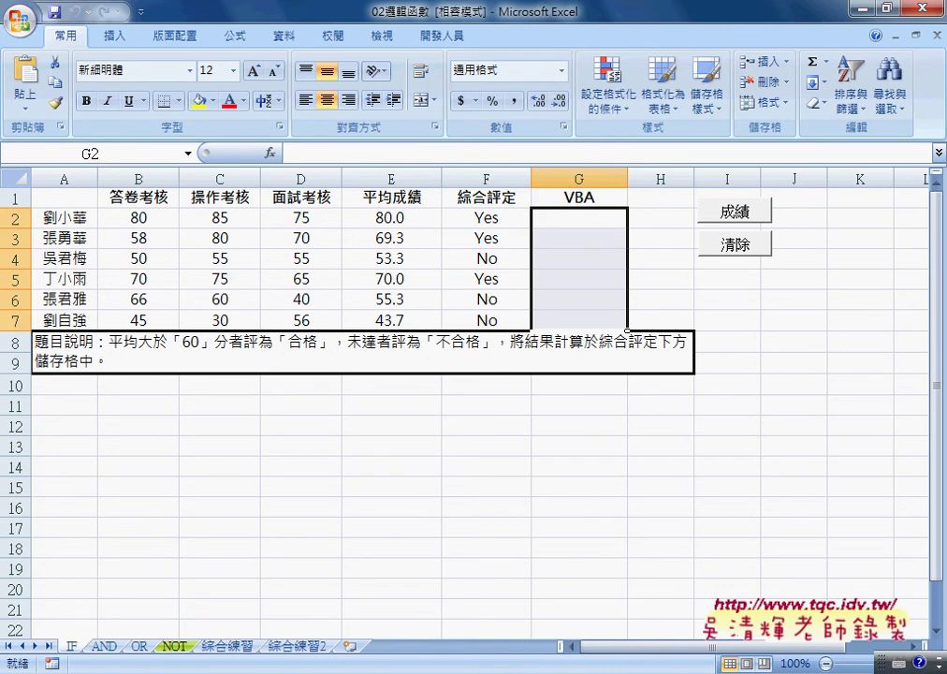
mouse_move(368, 669)
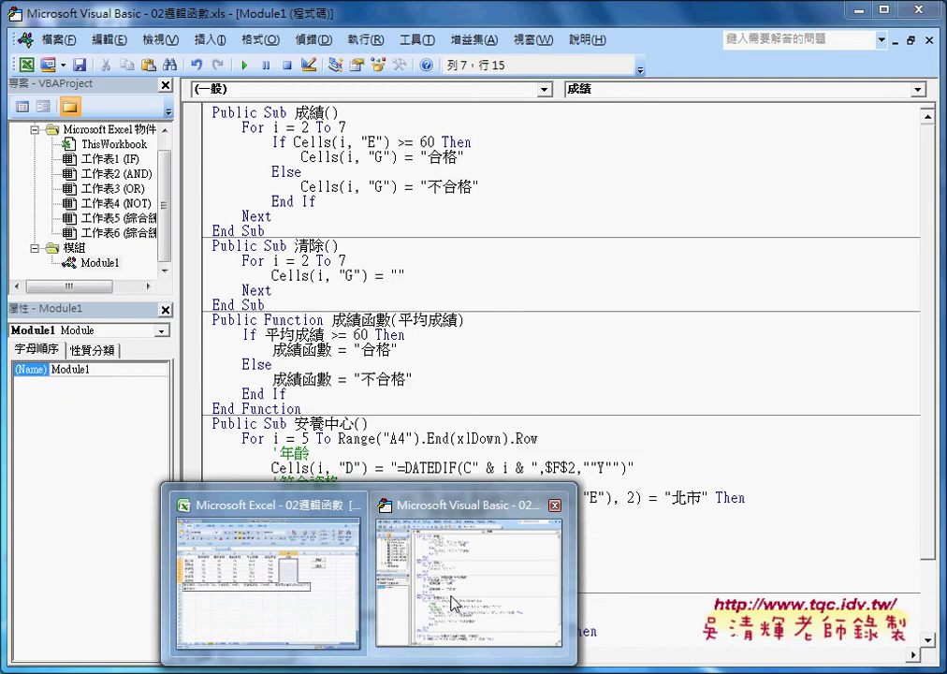
Delete the If…End If block and the Next line from the 成績 loop.
click(456, 604)
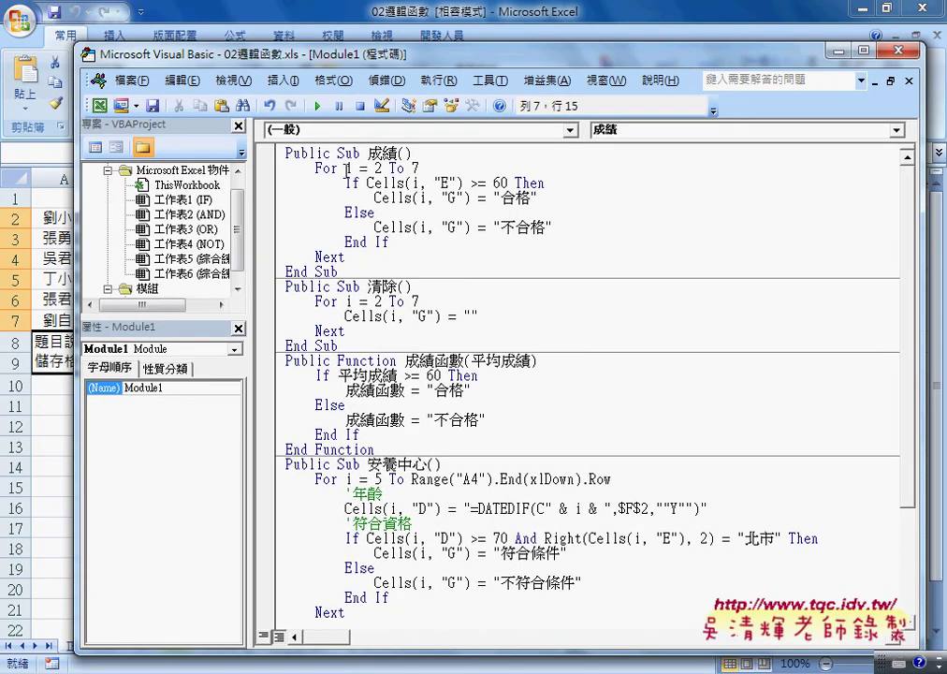
drag(315, 168, 419, 169)
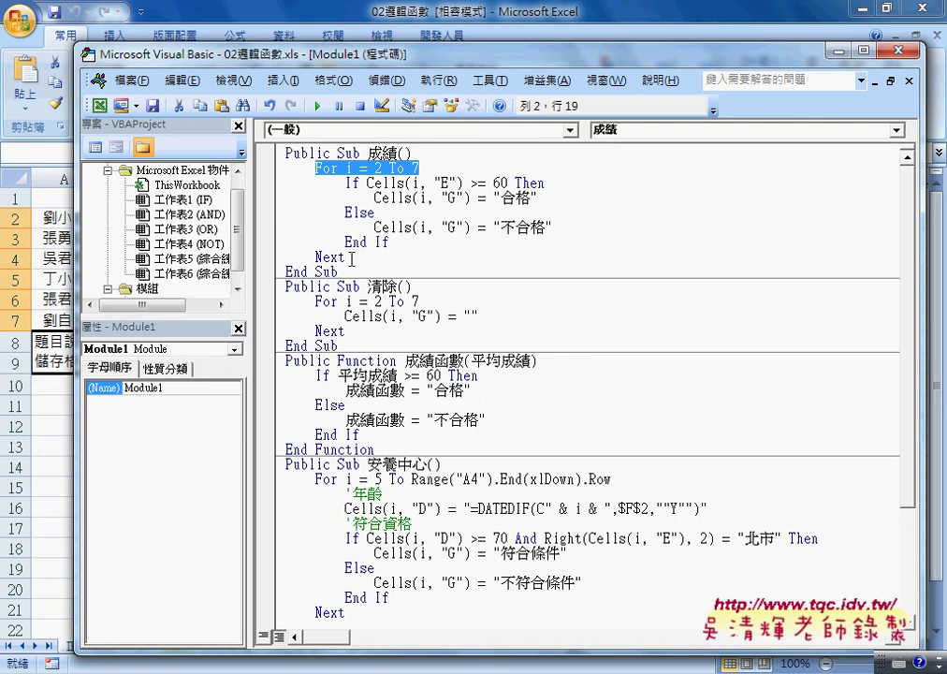
drag(349, 258, 281, 258)
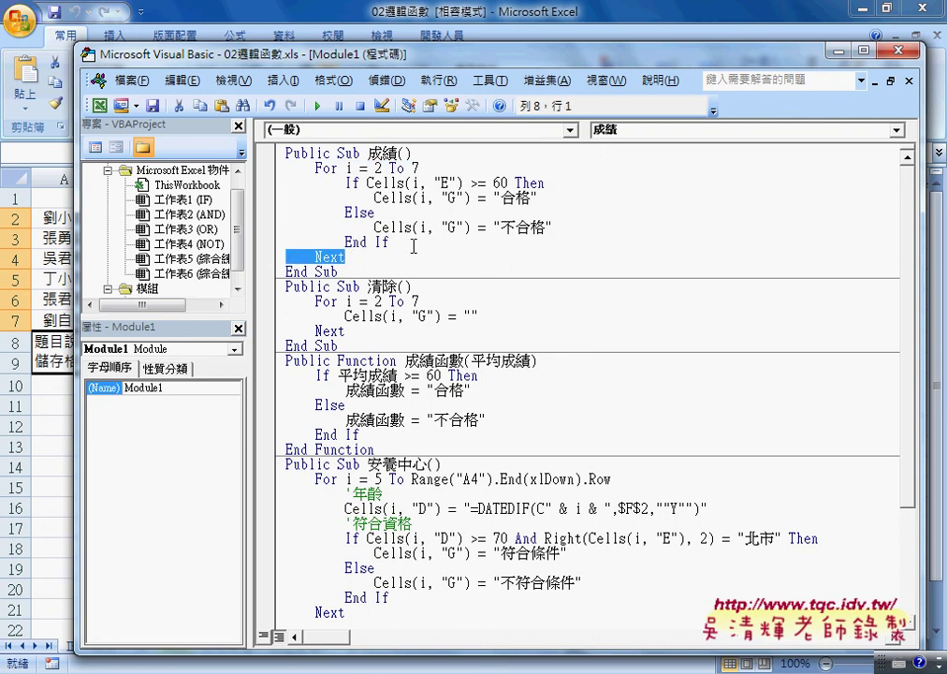
drag(413, 246, 423, 171)
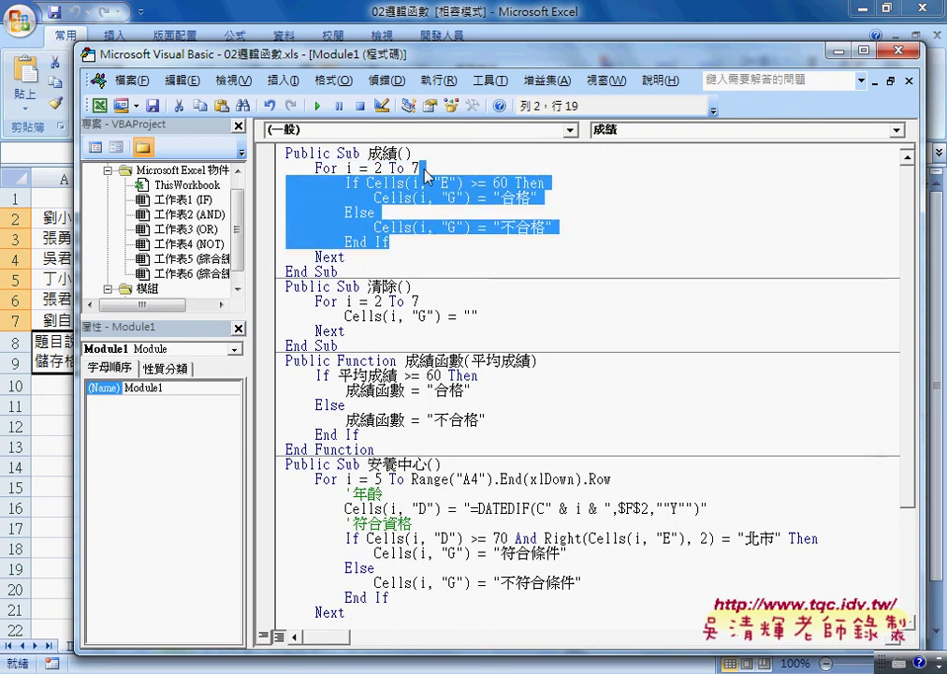
key(Delete)
key(Delete)
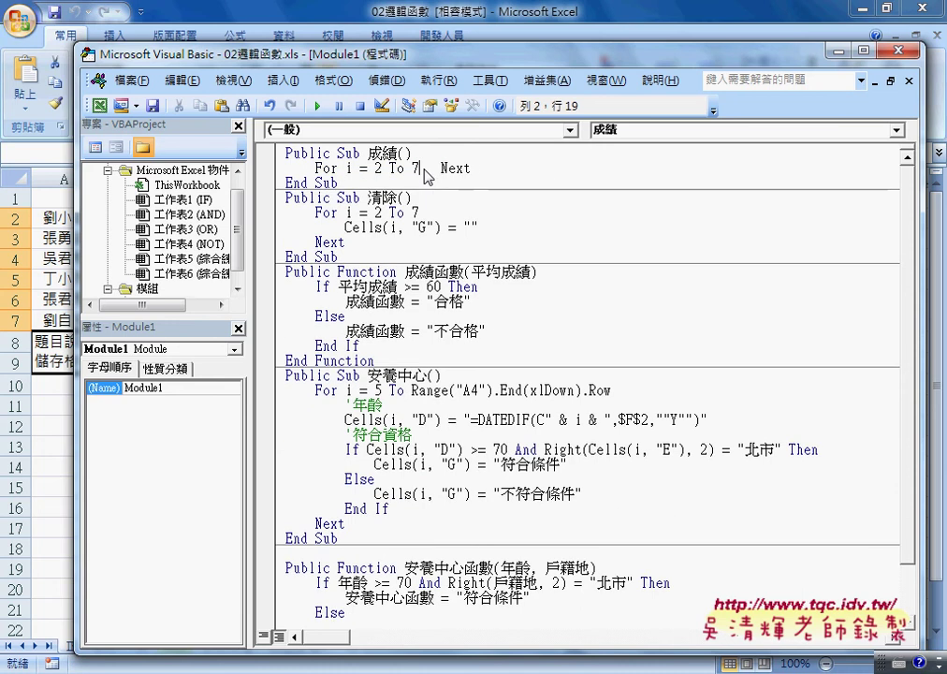
key(Delete)
key(Delete)
key(Delete)
key(Delete)
key(Delete)
key(Delete)
Retype Next so the For loop closes around a blank line aligned under For.
key(Return)
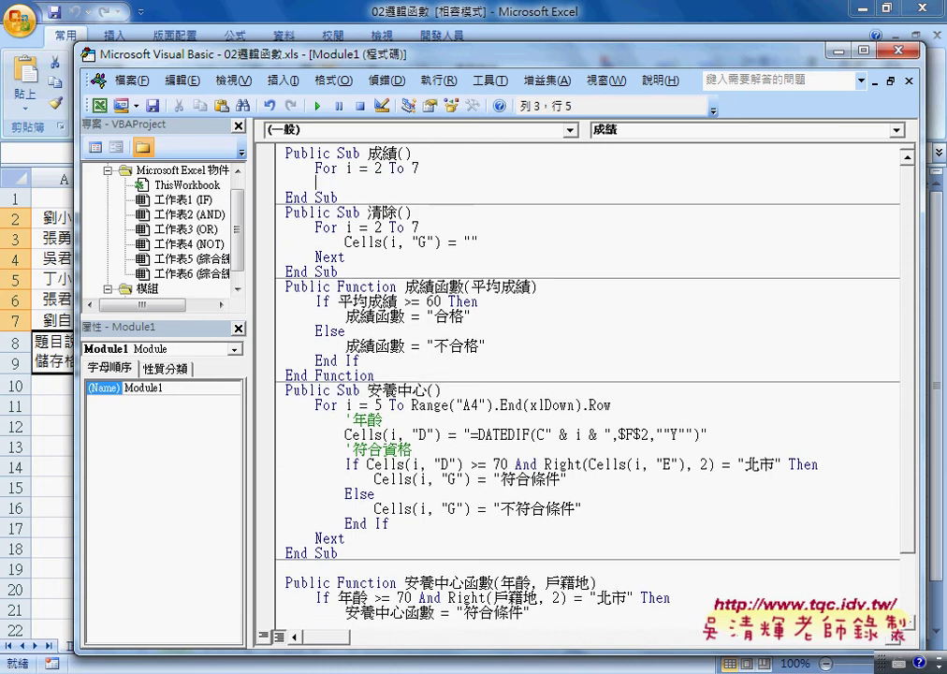
key(Return)
text(ne)
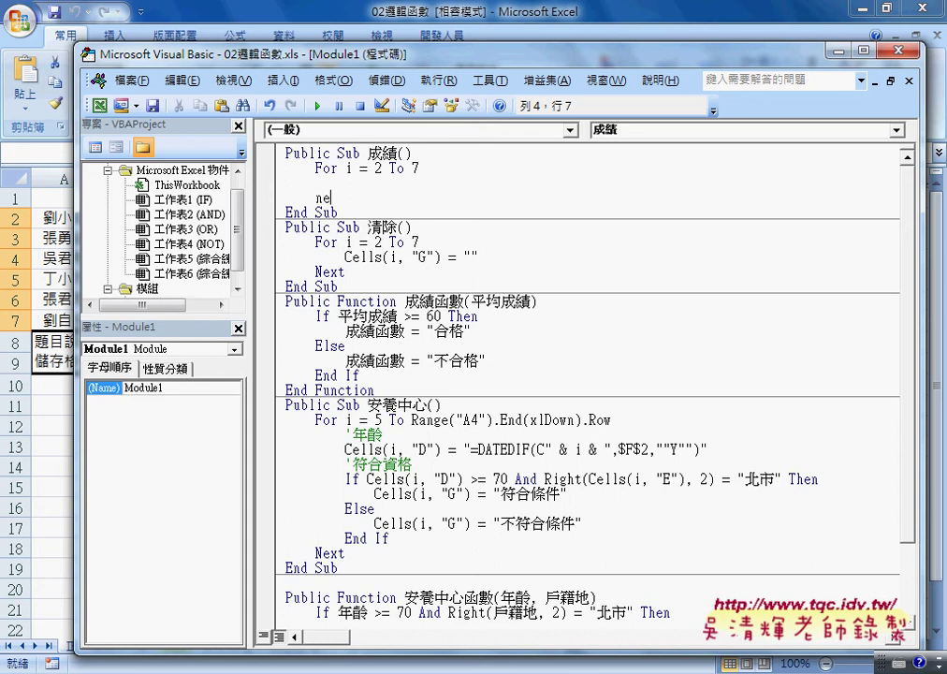
text(xt)
key(Up)
key(Tab)
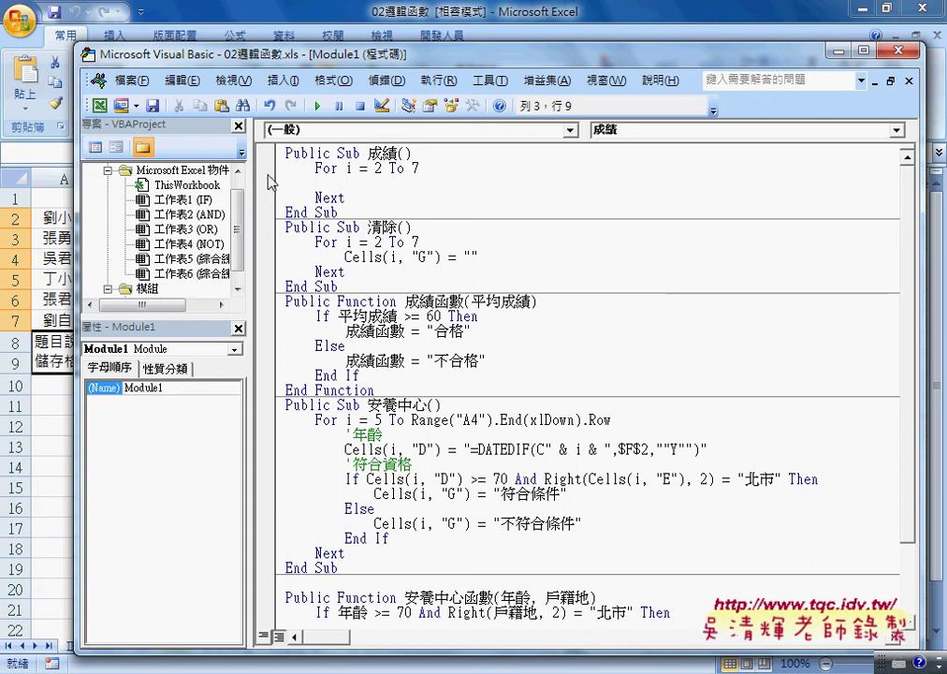
mouse_move(315, 168)
mouse_down()
mouse_move(285, 169)
mouse_move(285, 198)
mouse_move(285, 168)
mouse_up()
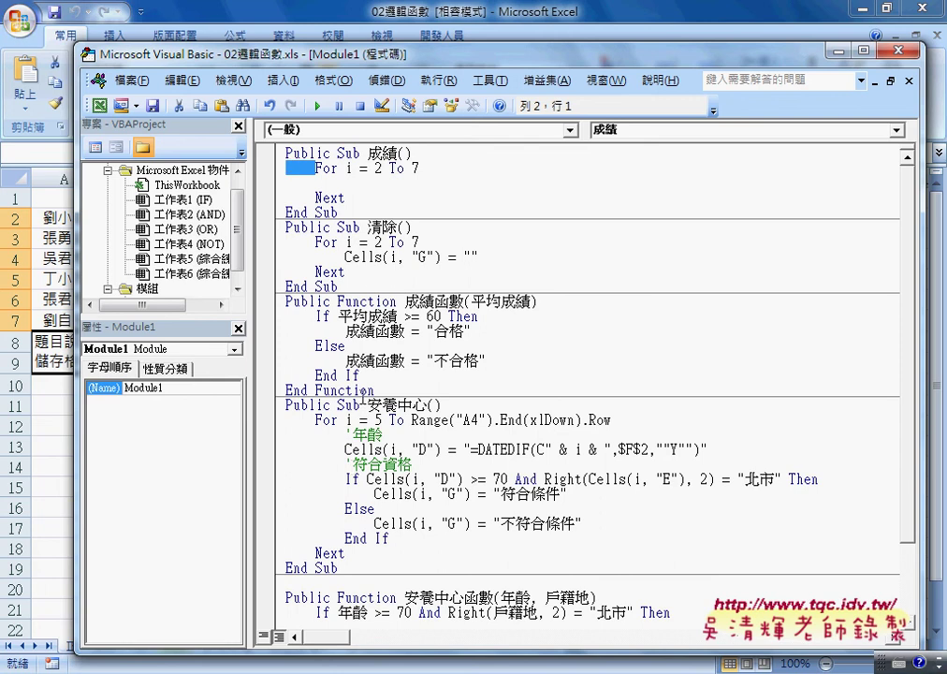
click(358, 185)
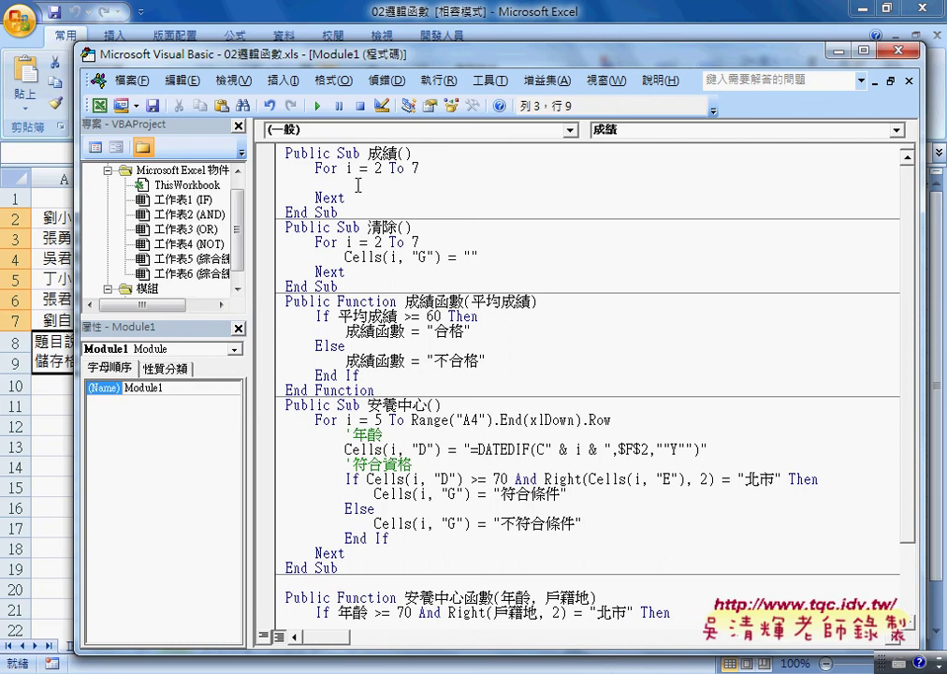
key(BackSpace)
key(BackSpace)
key(BackSpace)
Add an indented '1. comment below the 成績 header, like the 安養中心 comments.
drag(383, 435, 353, 434)
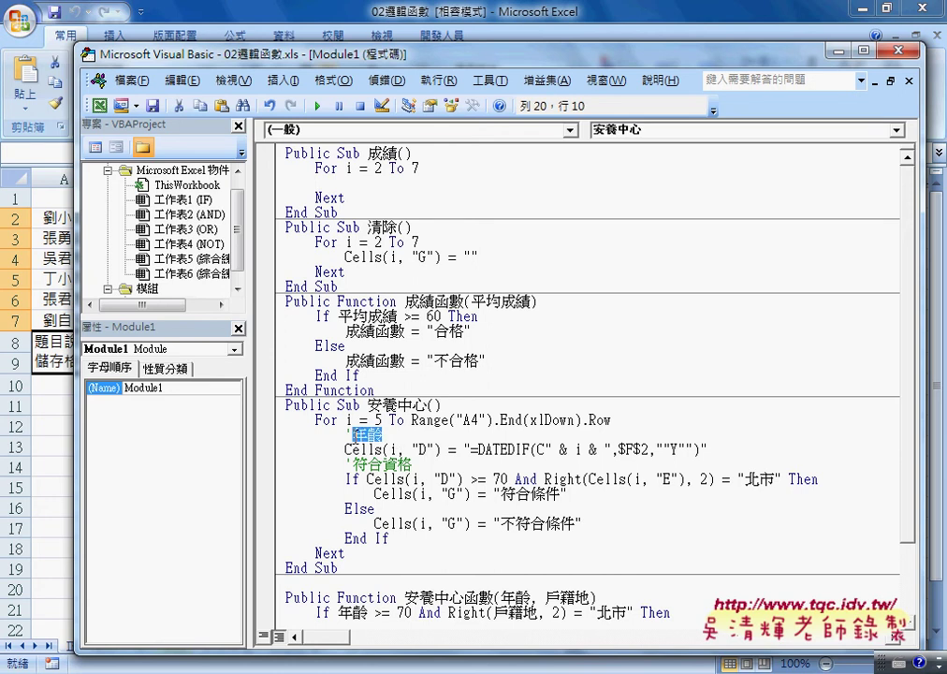
drag(413, 465, 348, 465)
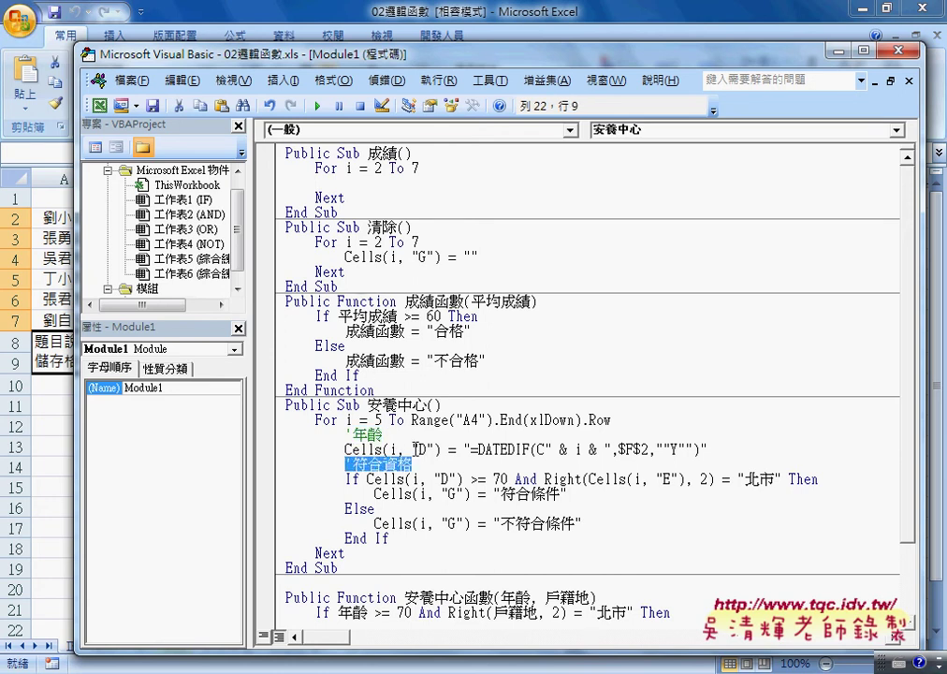
click(437, 150)
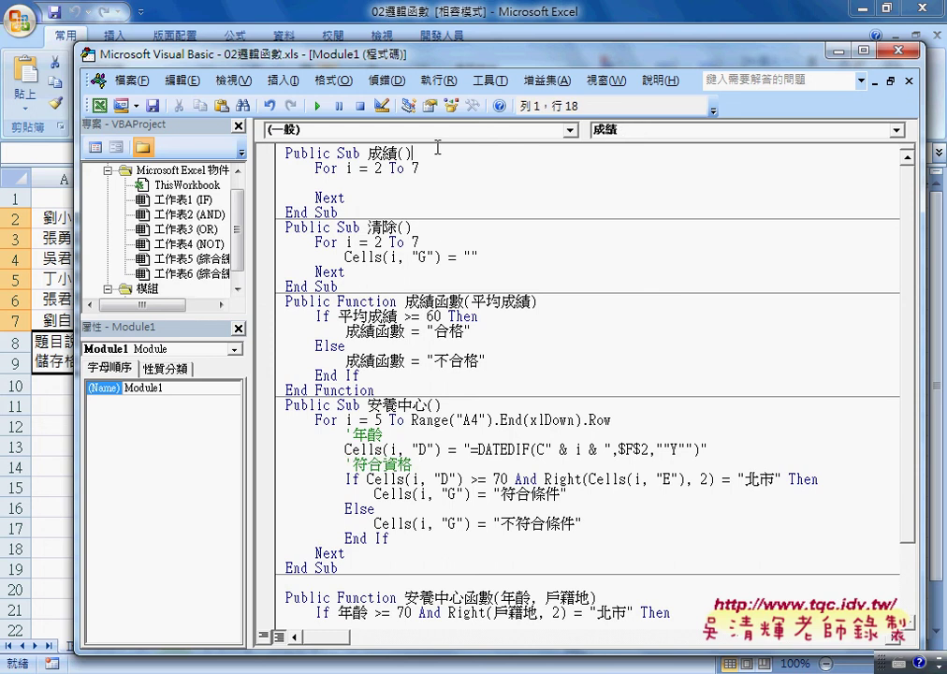
key(Return)
key(Tab)
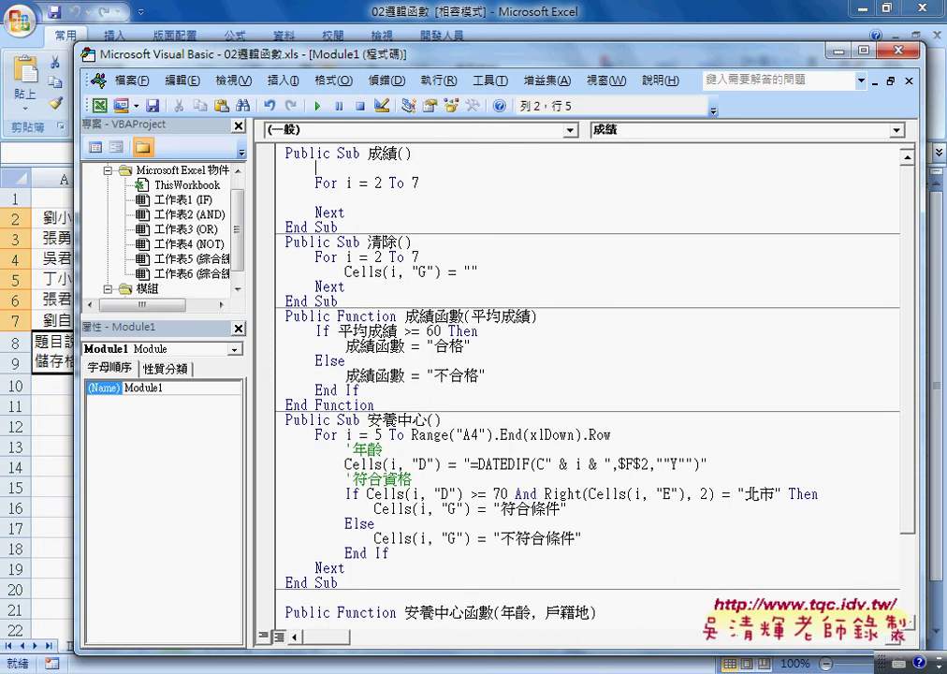
text(')
text(1.)
Add an indented '2. comment line inside the For loop.
key(Down)
key(Down)
key(Up)
key(End)
key(Return)
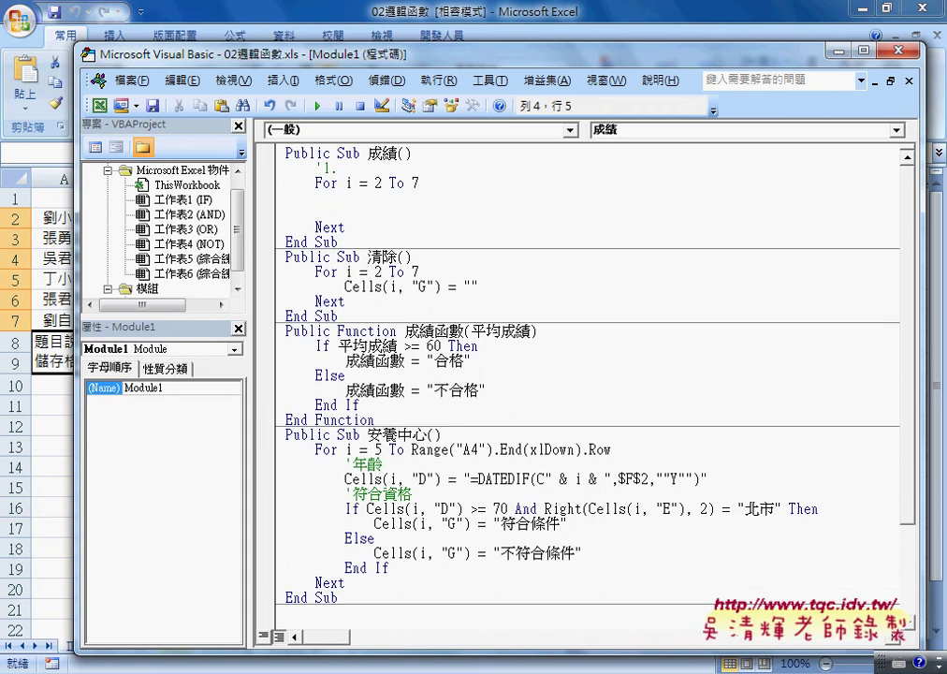
key(Tab)
text(')
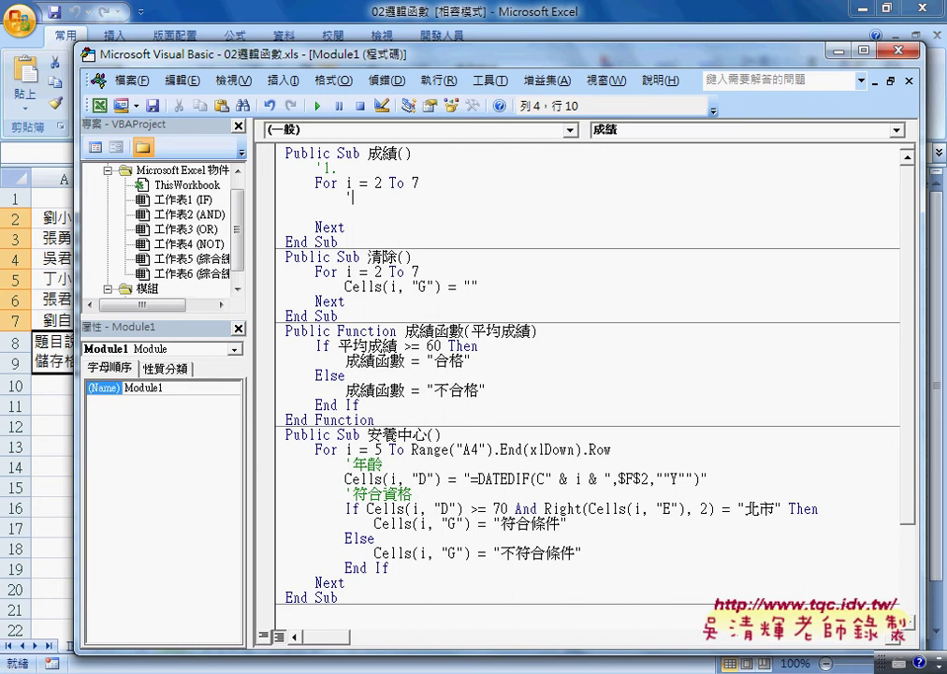
text(2.)
key(Up)
key(Up)
key(Up)
key(Down)
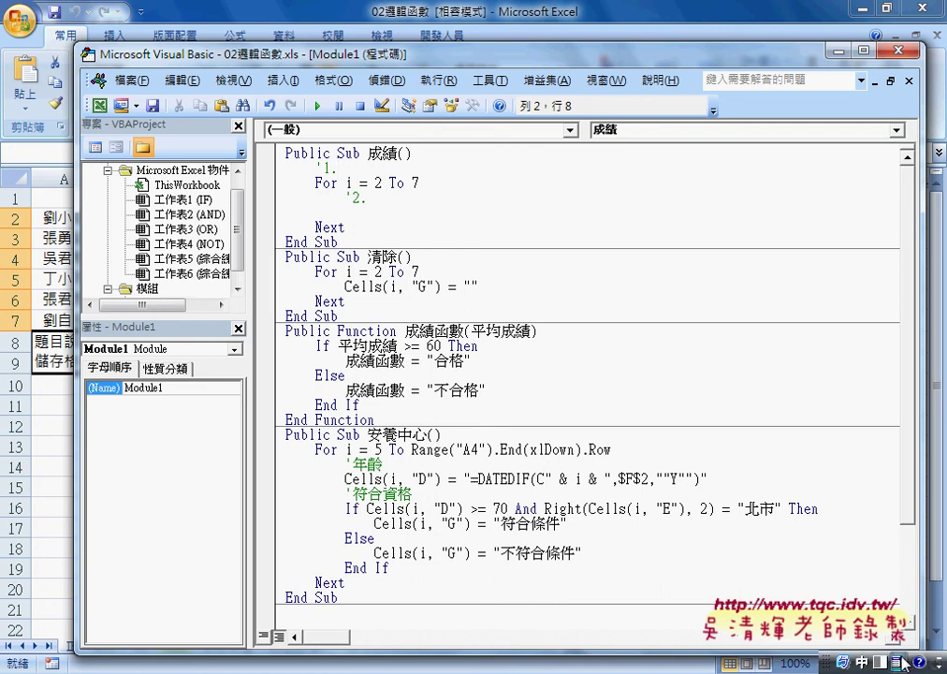
Switch the input method's keyboard mapping to 倚天注音鍵盤.
right_click(899, 662)
click(786, 638)
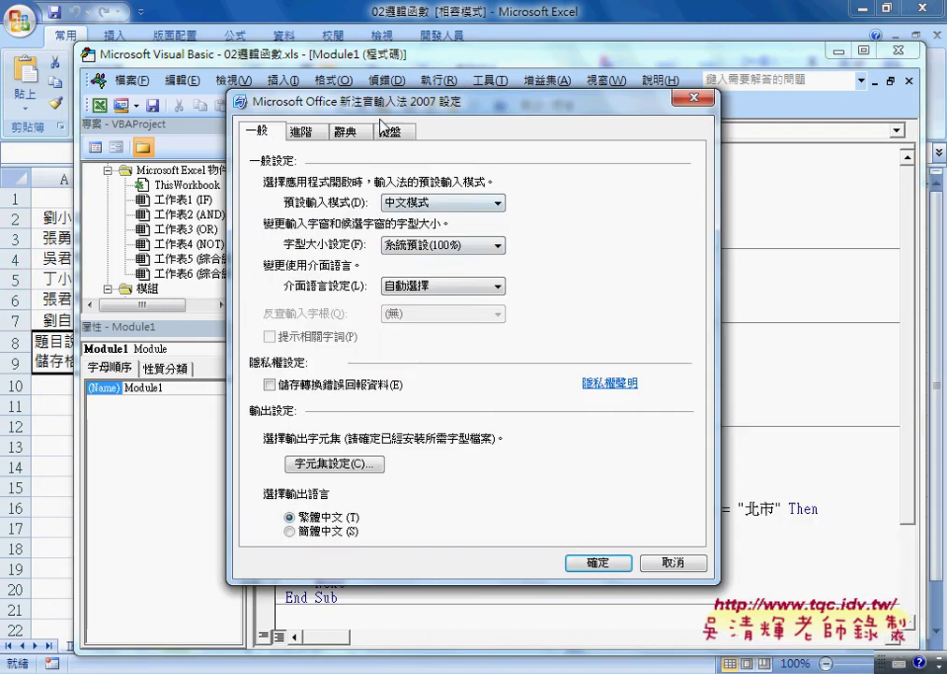
click(384, 126)
click(391, 240)
click(393, 266)
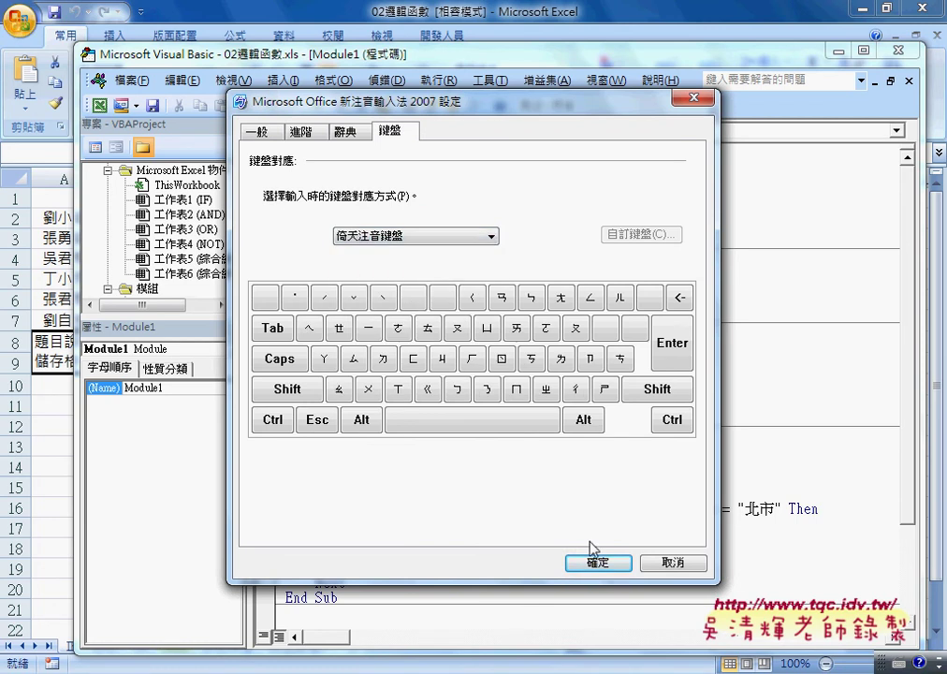
click(595, 559)
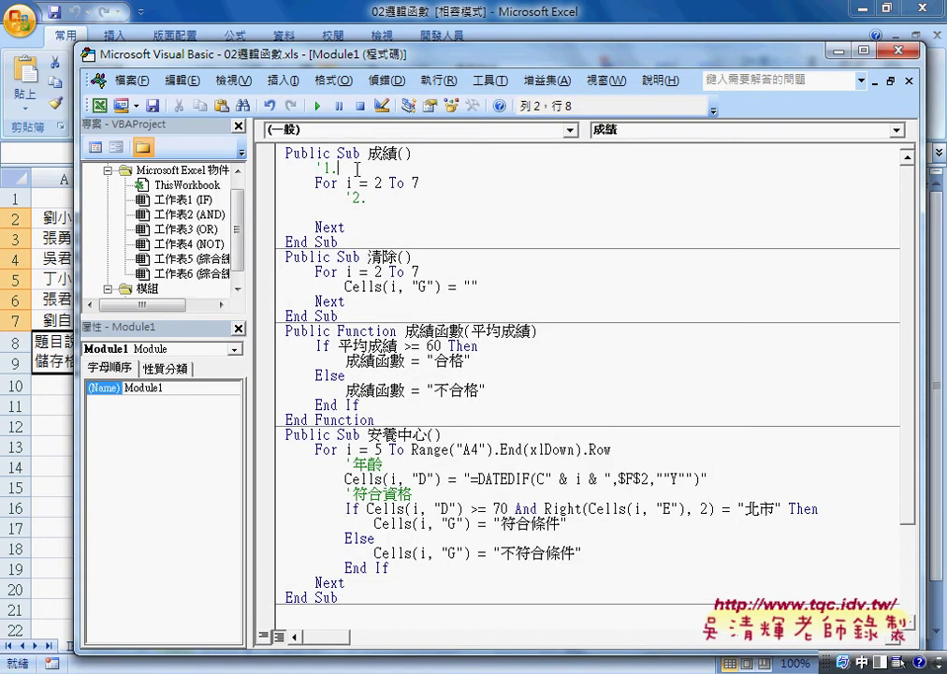
text(a)
text(27)
text(圈)
text(範圍)
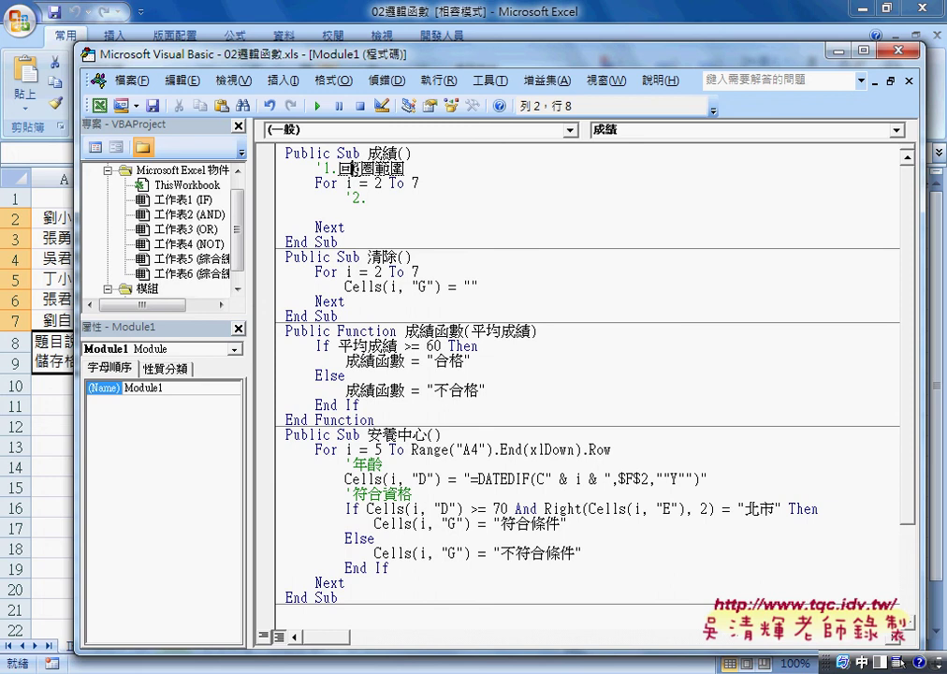
click(394, 182)
key(Down)
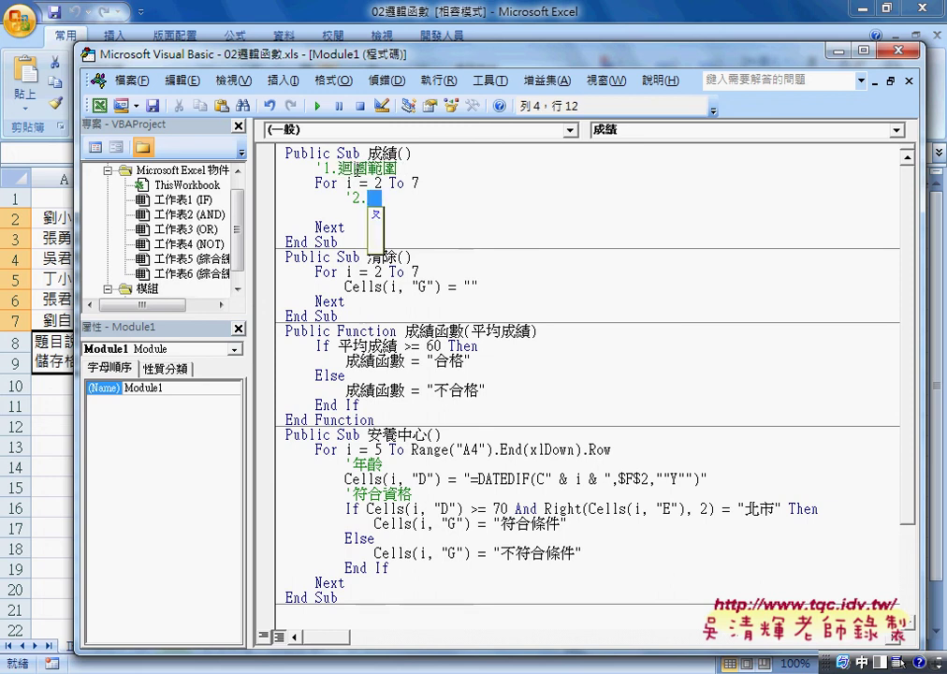
text(判斷)
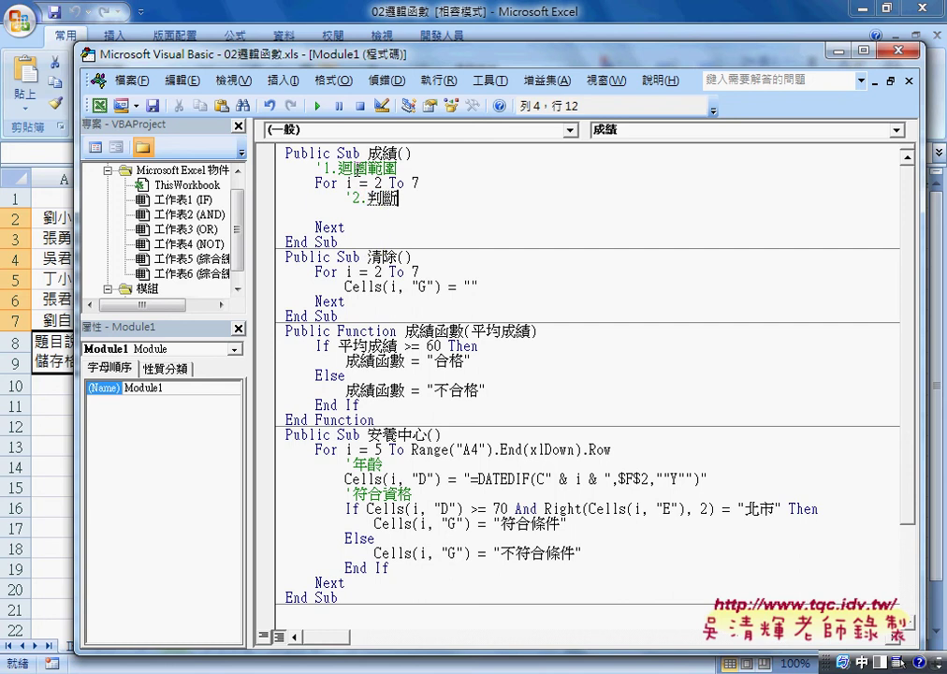
key(Return)
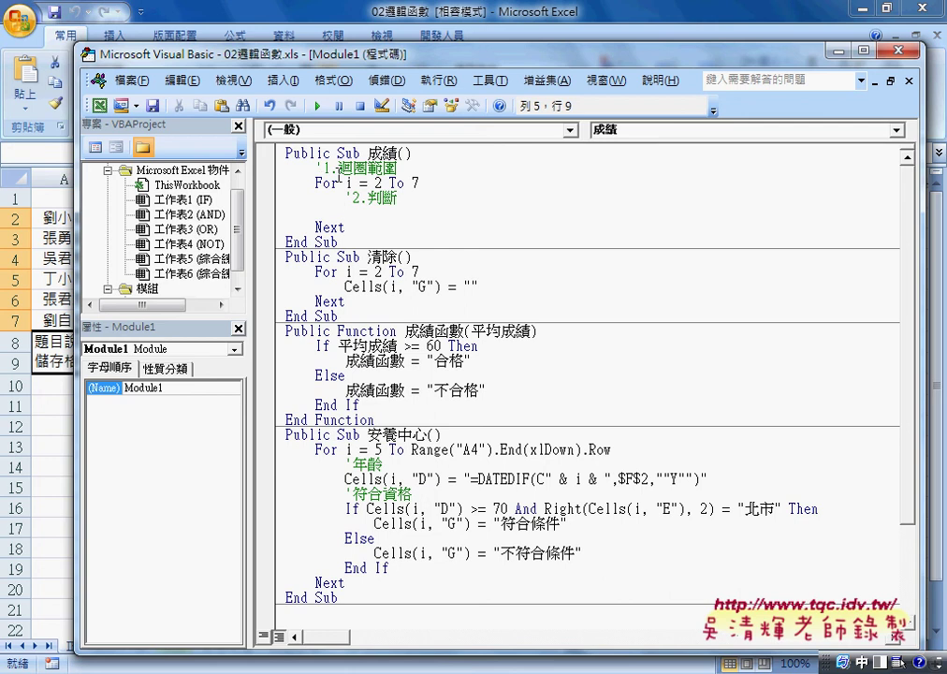
click(383, 183)
click(352, 169)
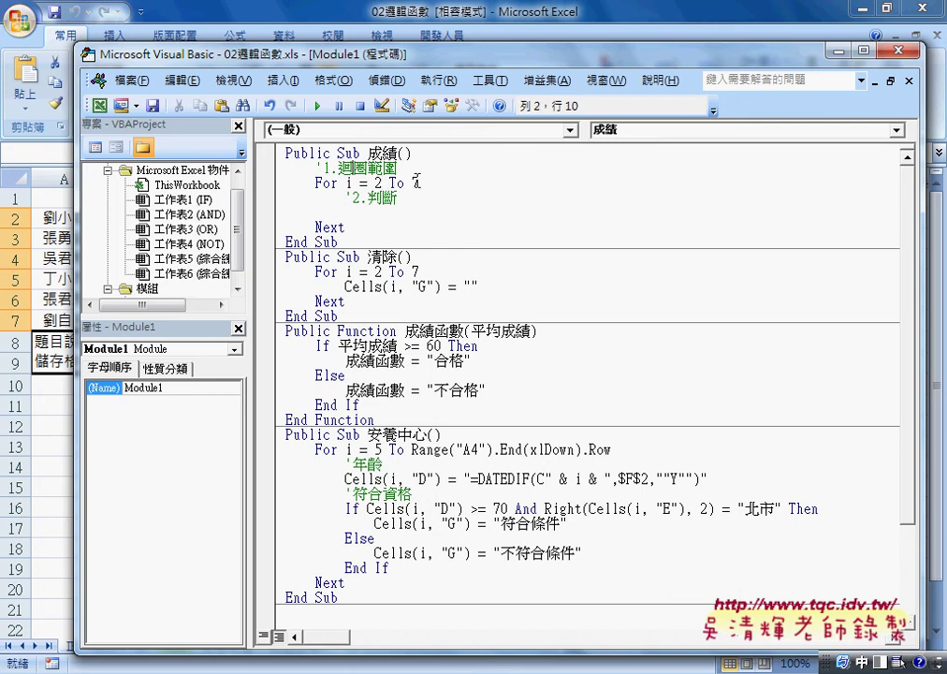
click(440, 199)
click(394, 213)
Type If cels(i,"E")>=60 Then, Else and End If lines into the loop.
drag(316, 58, 476, 300)
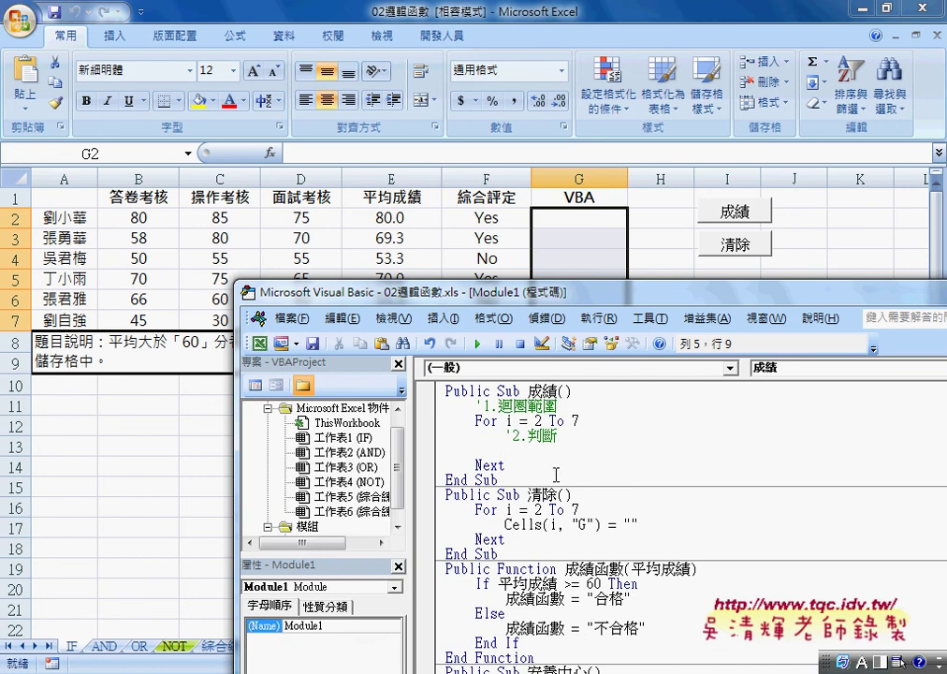
text(if )
text(cels)
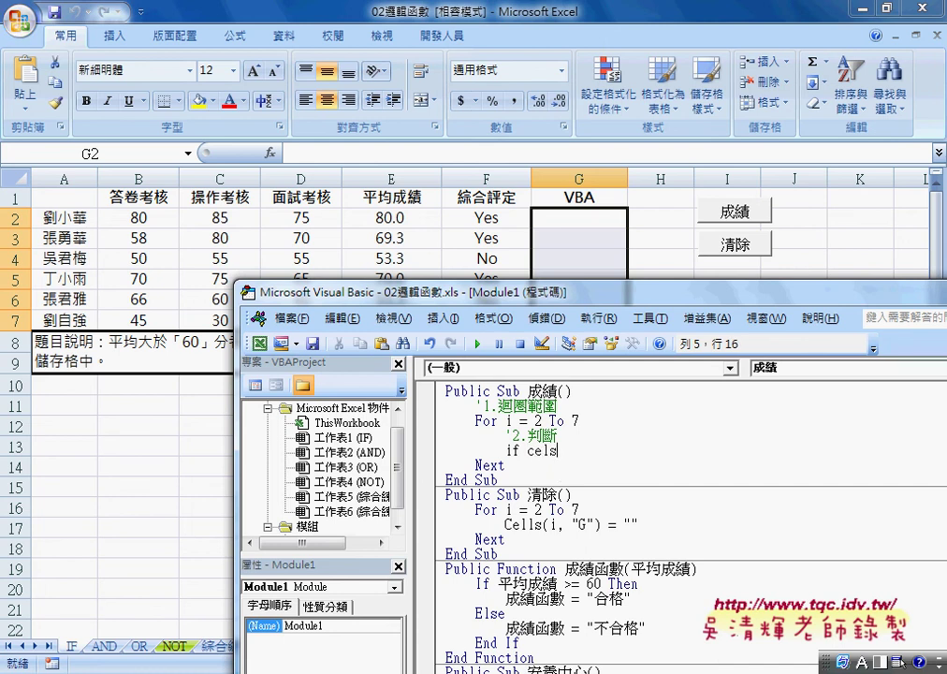
text(()
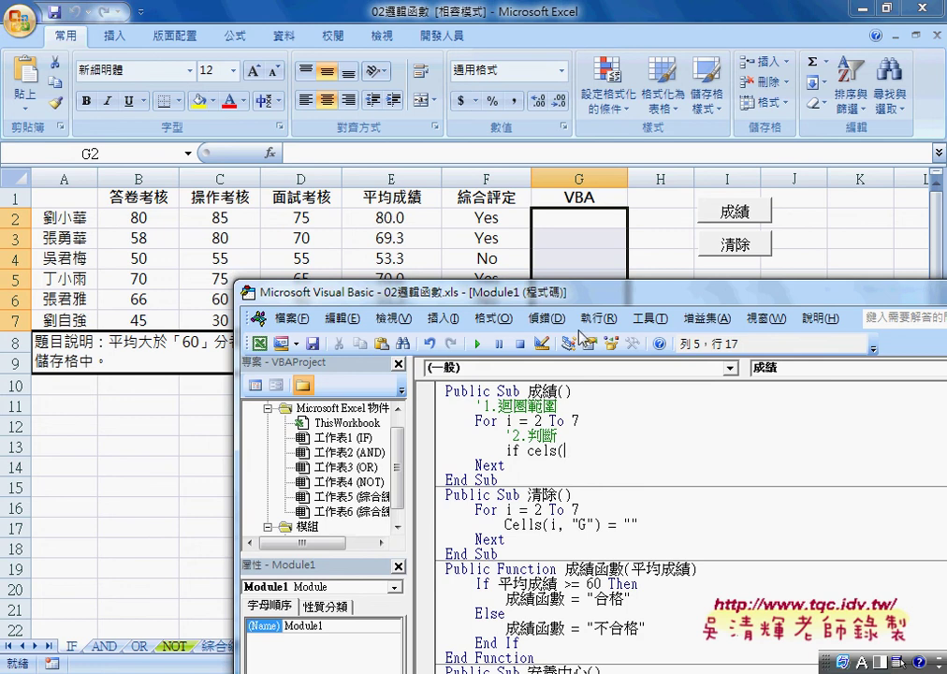
text(i,)
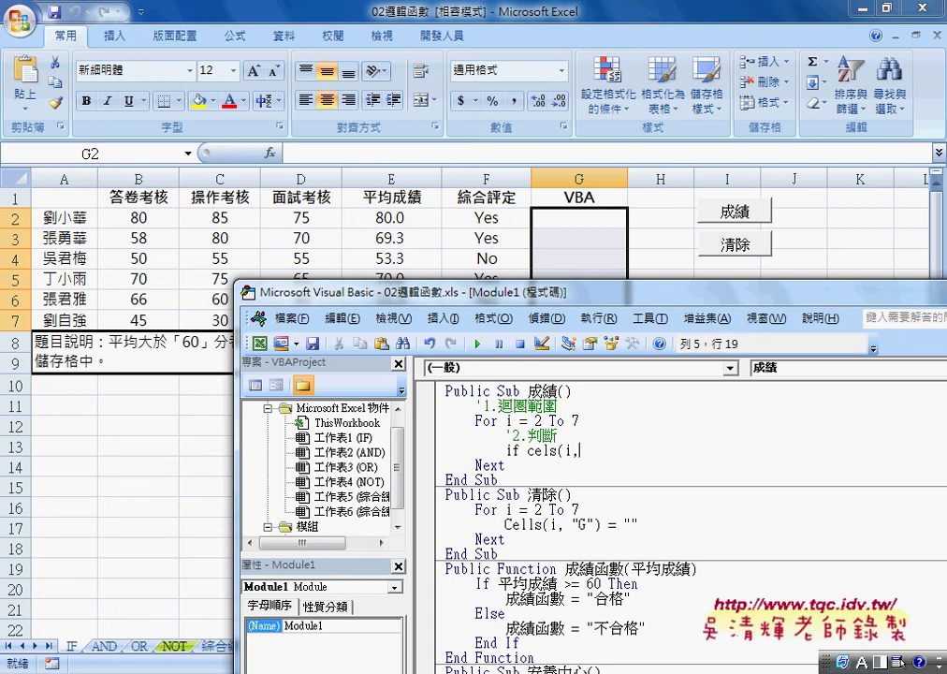
text("E)
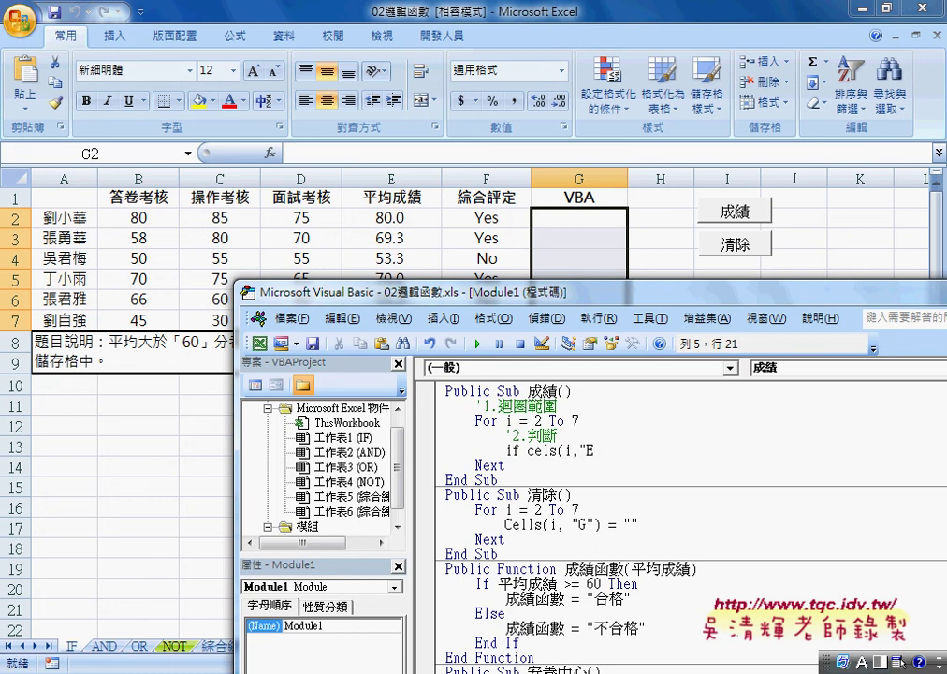
text(")>)
text(=60 t)
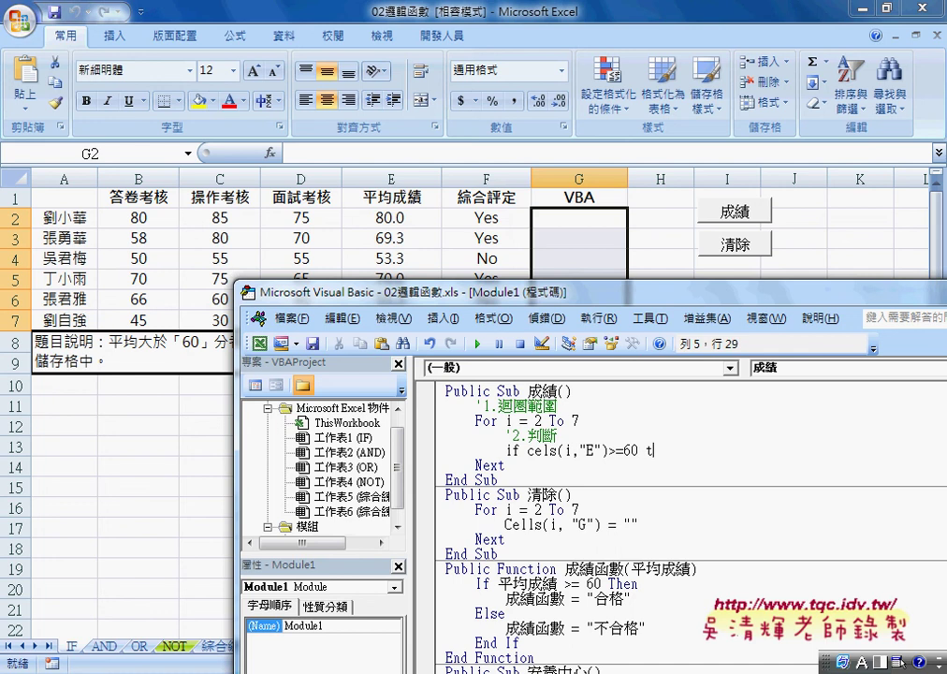
text(hen)
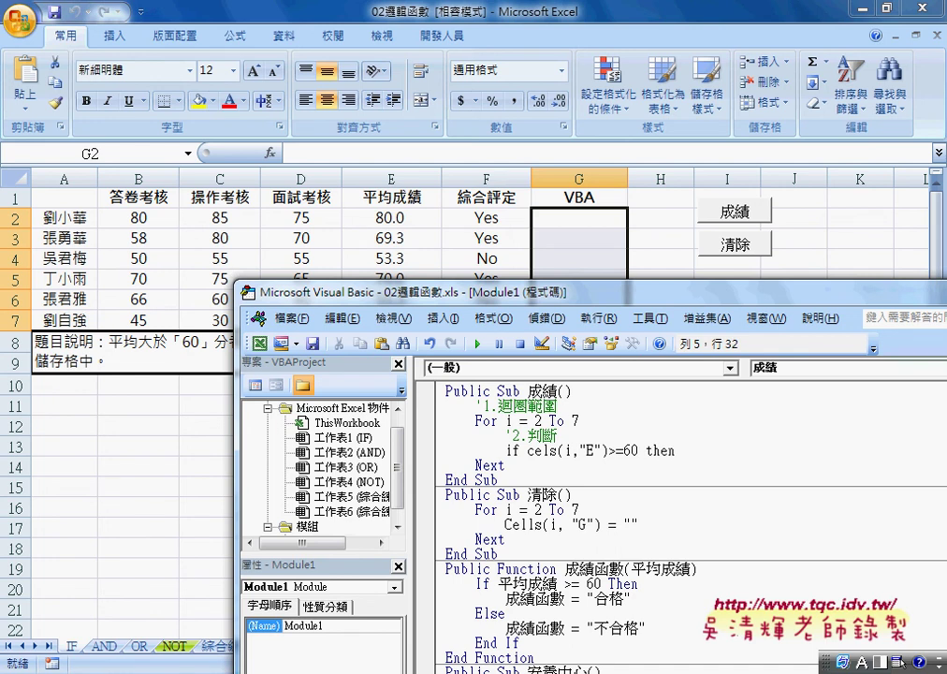
key(Return)
key(Return)
text(e)
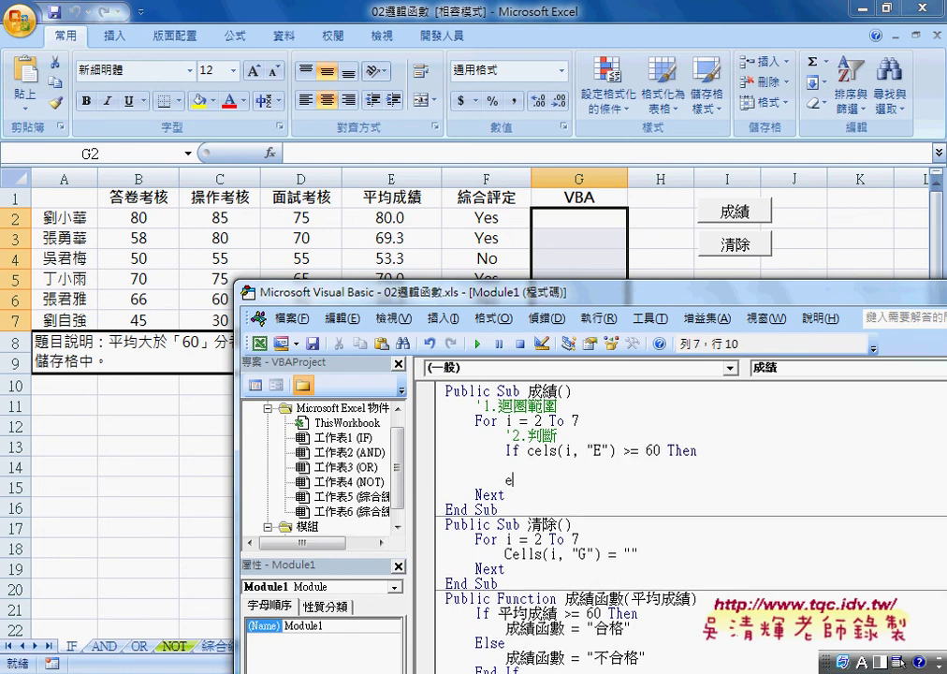
text(lse)
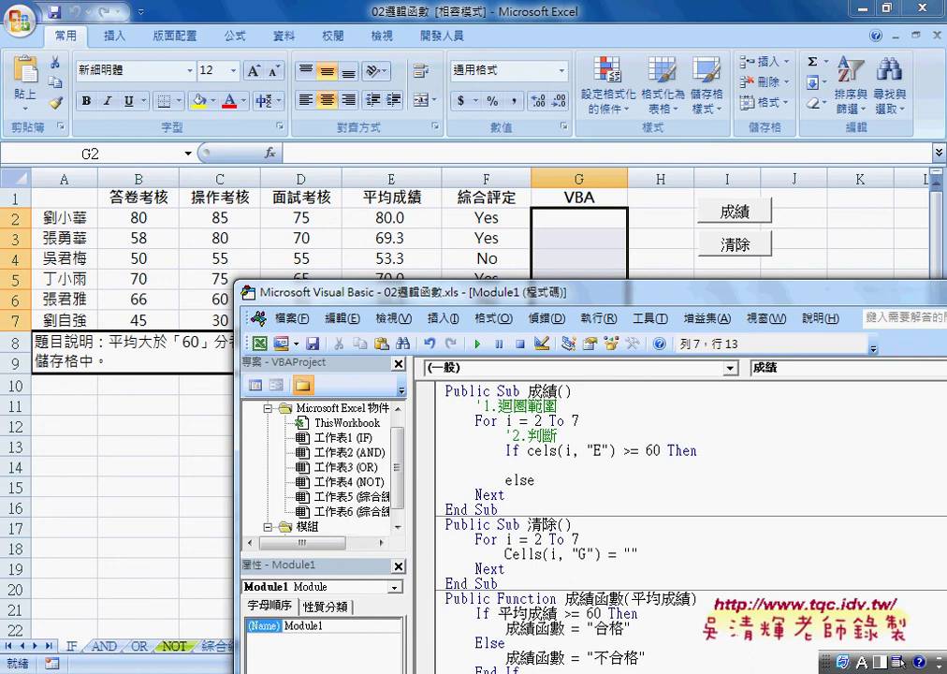
key(Return)
key(Return)
text(en)
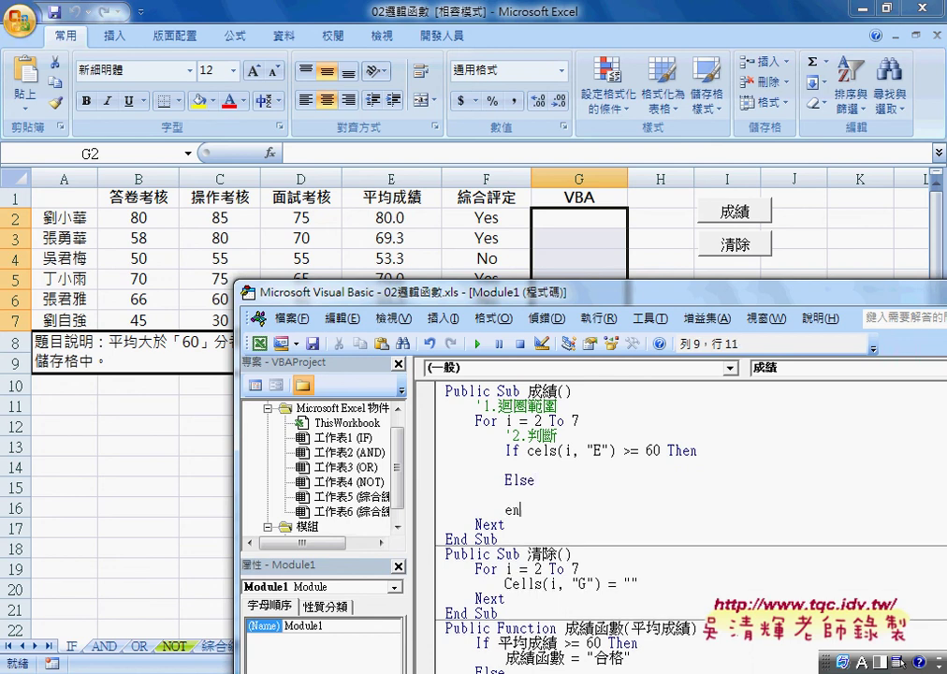
text(d if)
key(Up)
key(Up)
Correct cels to Cells and select the whole If…End If block.
click(549, 452)
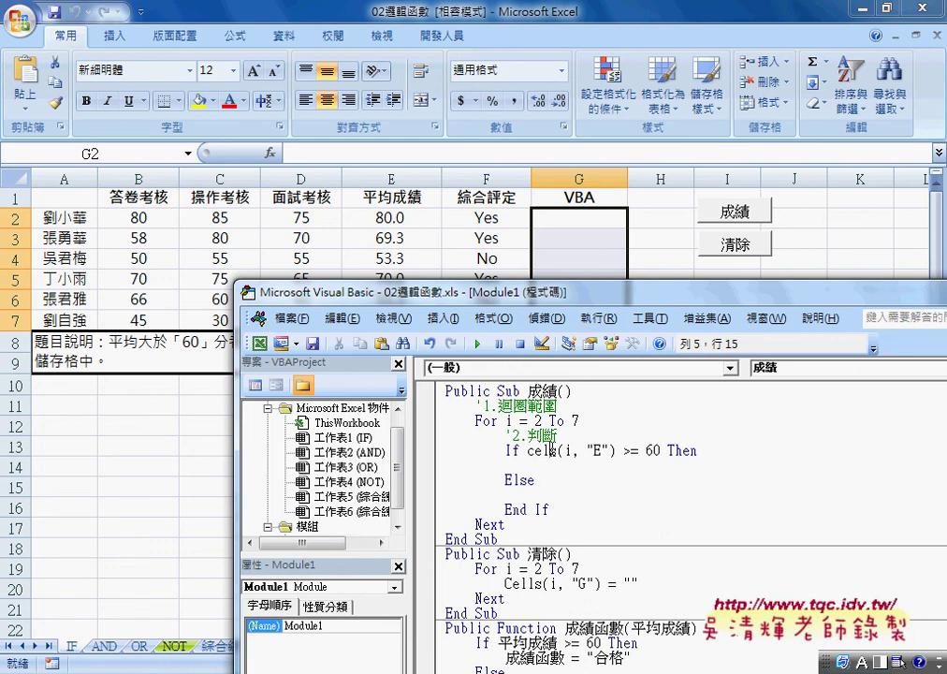
text(ls)
click(546, 481)
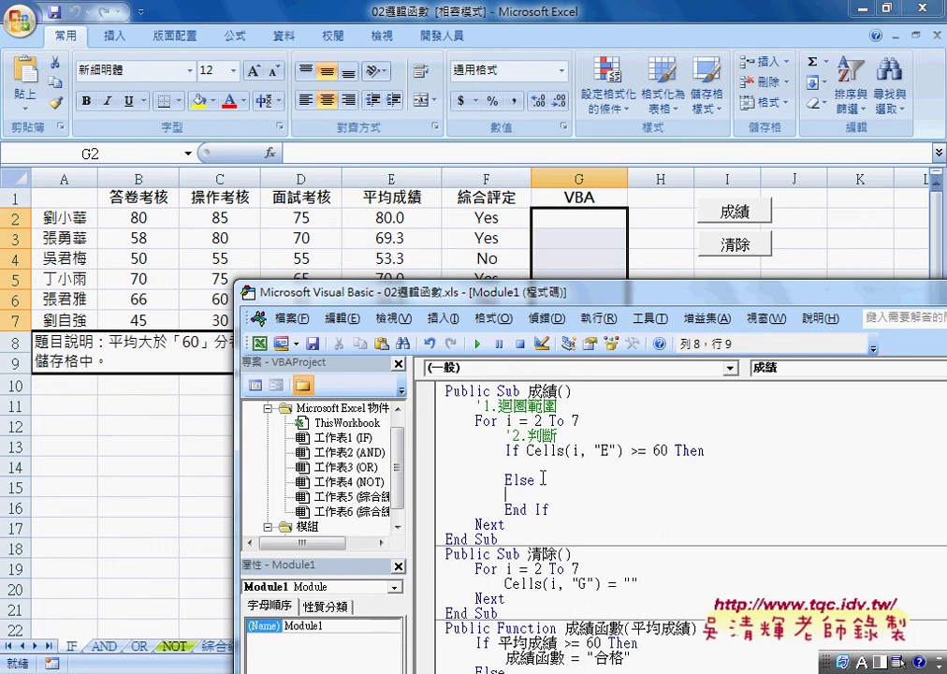
click(507, 453)
click(539, 480)
click(520, 480)
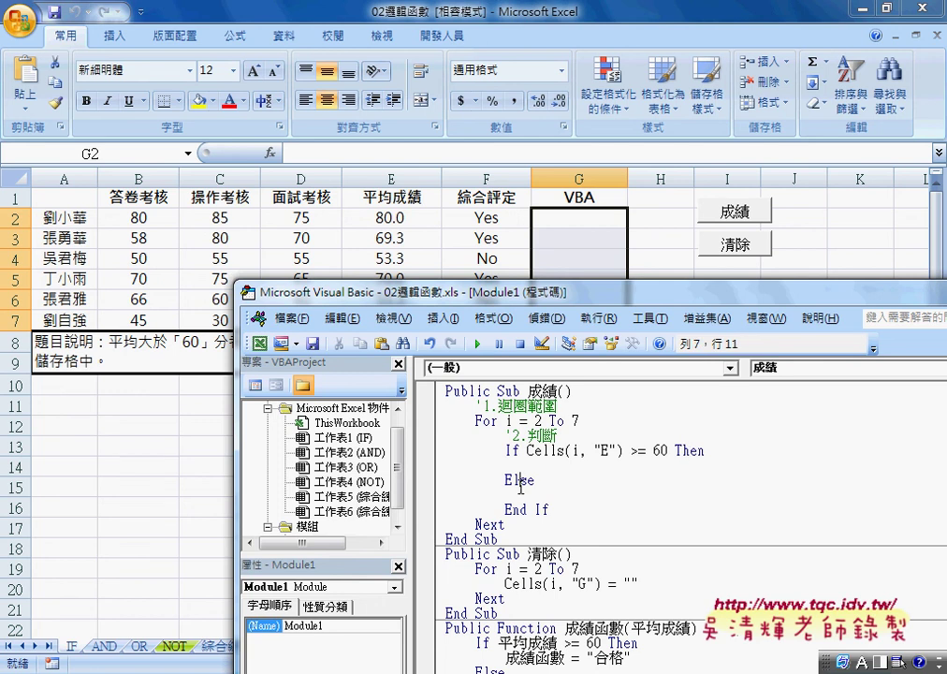
click(551, 510)
drag(550, 509, 562, 451)
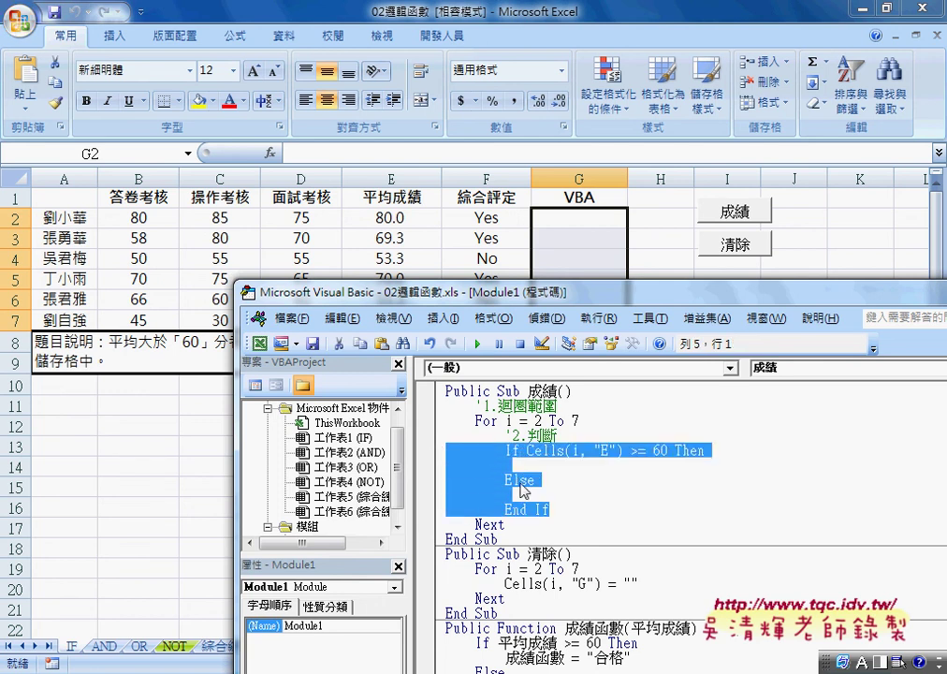
Write Cells(i, "G") = "合格" in the If branch by copying and editing the condition's reference.
click(588, 465)
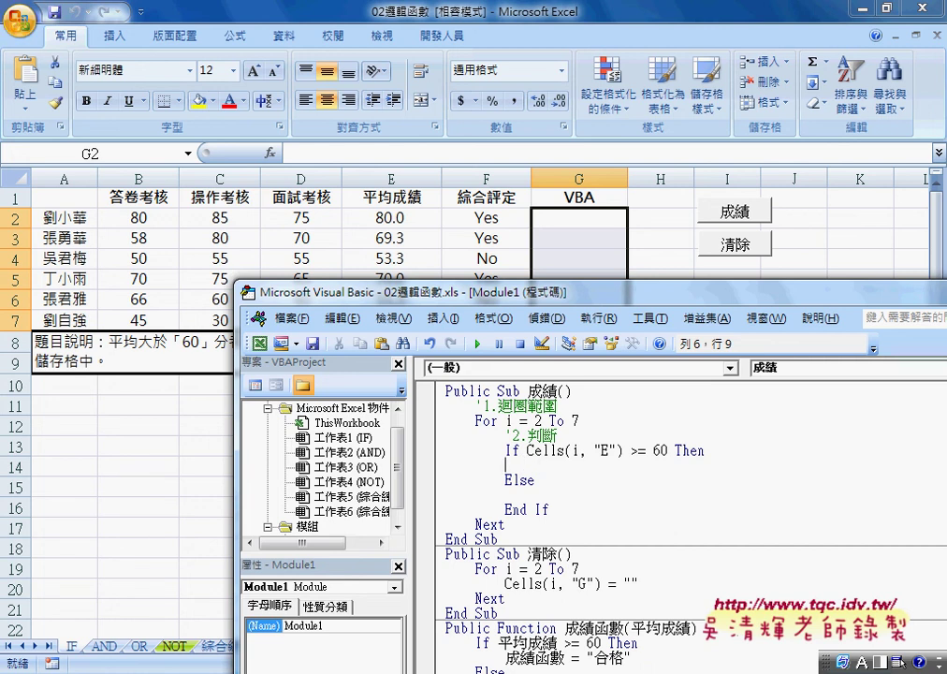
key(Tab)
drag(527, 450, 625, 453)
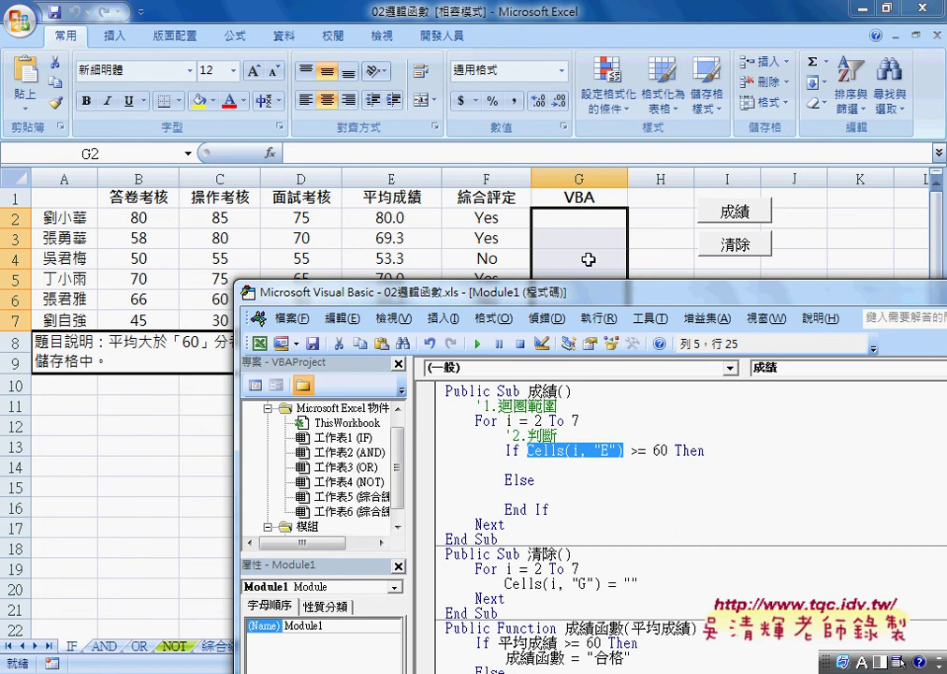
key(ctrl+c)
key(Down)
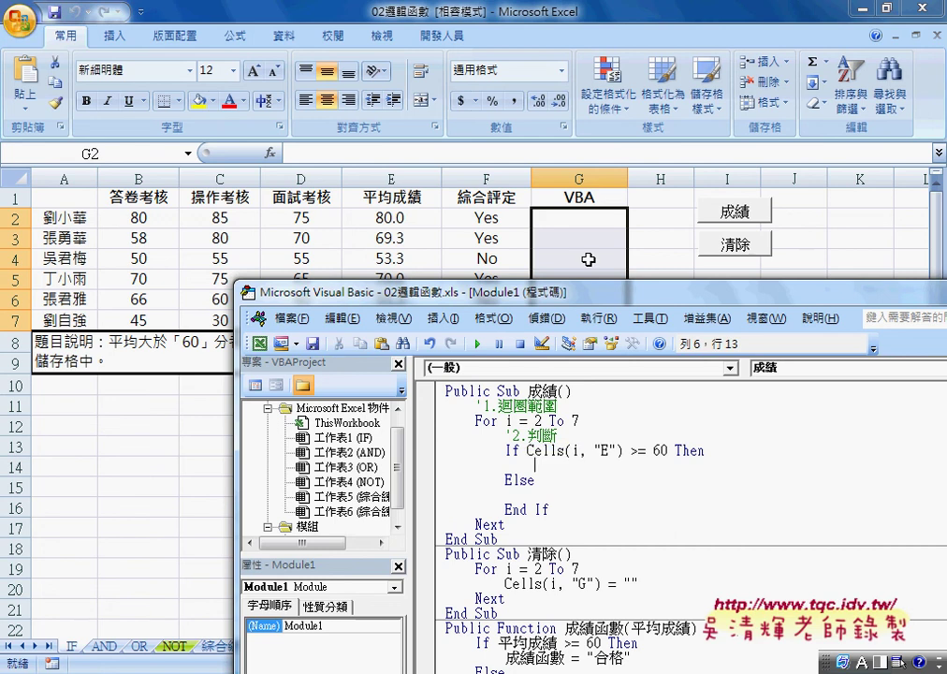
key(ctrl+v)
key(Left)
key(Left)
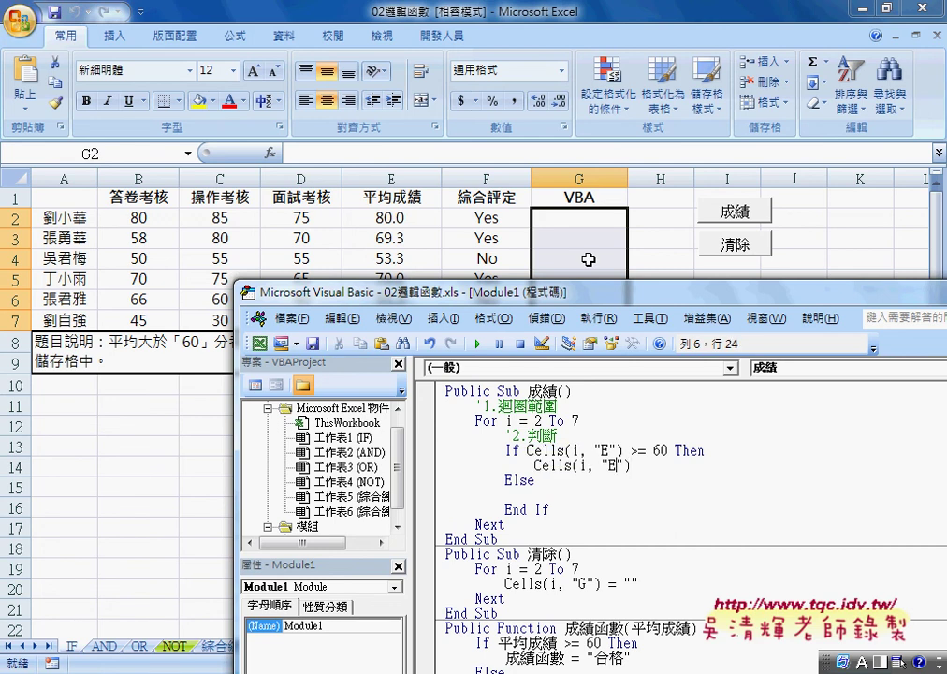
key(BackSpace)
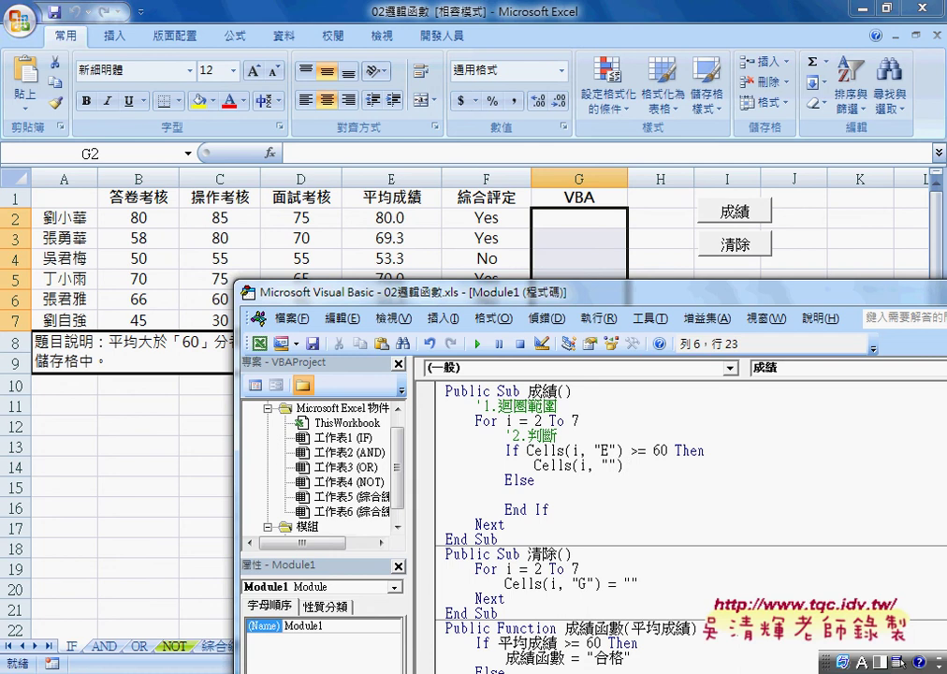
text(G)
key(Right)
key(Right)
text(=)
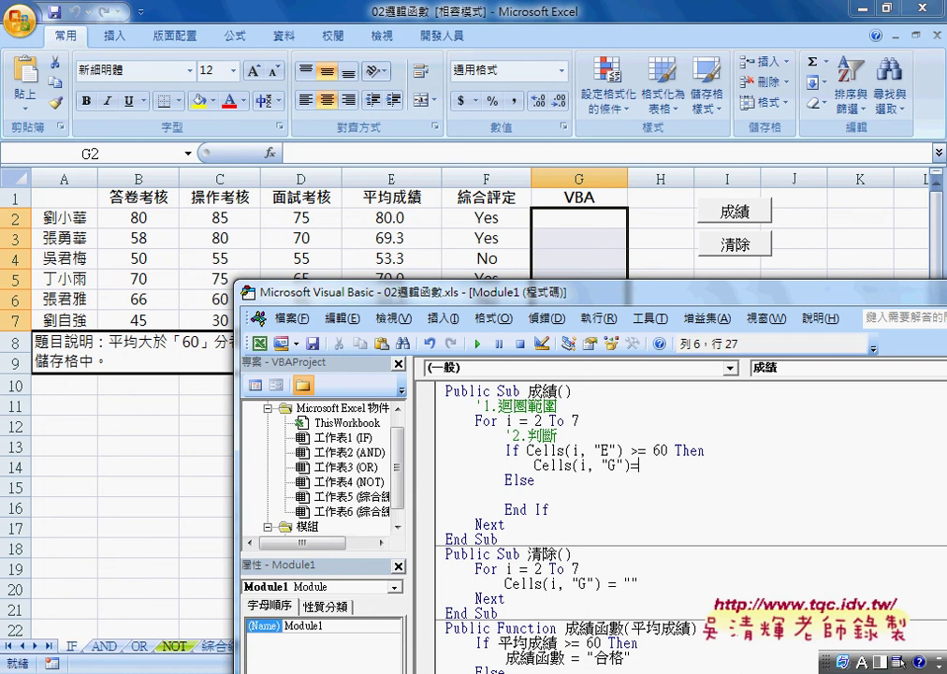
text("")
key(Left)
text(和)
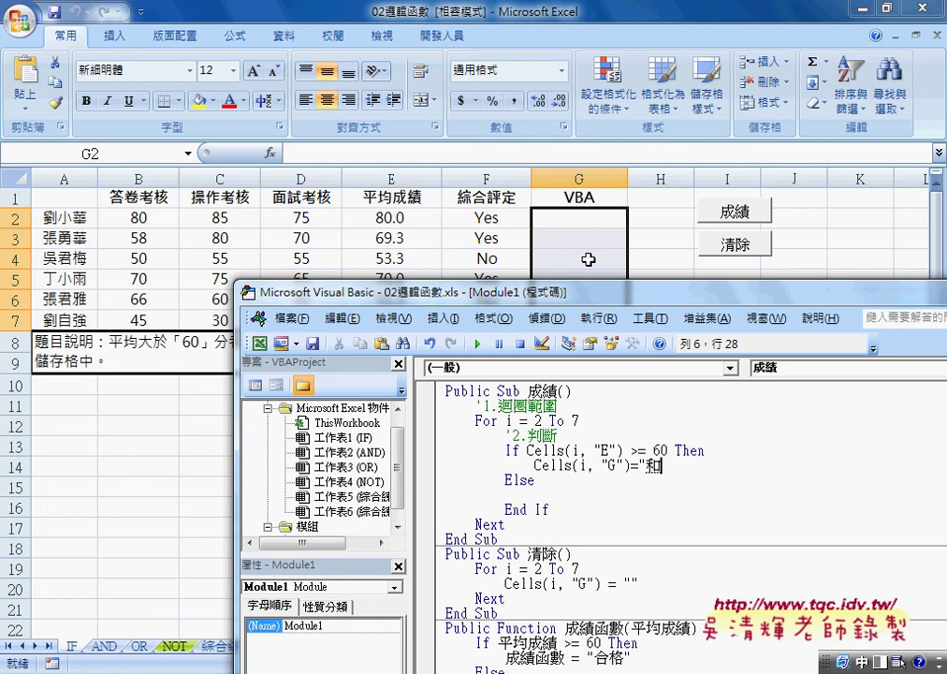
key(BackSpace)
text(合格)
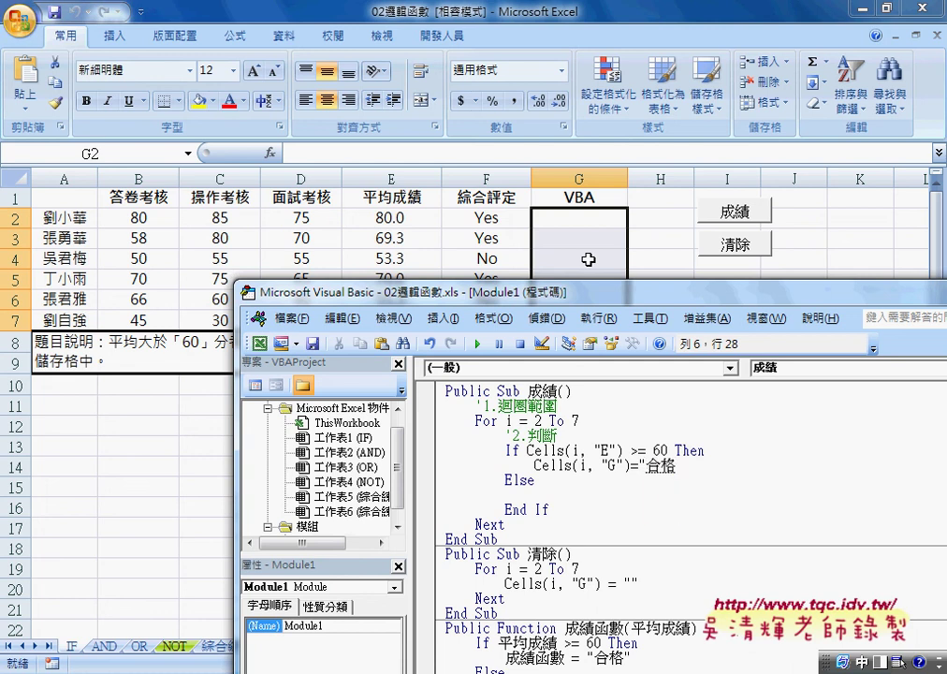
key(Return)
Paste the assignment under Else, change it to "不合格", and select the 清除 loop.
drag(685, 466, 536, 465)
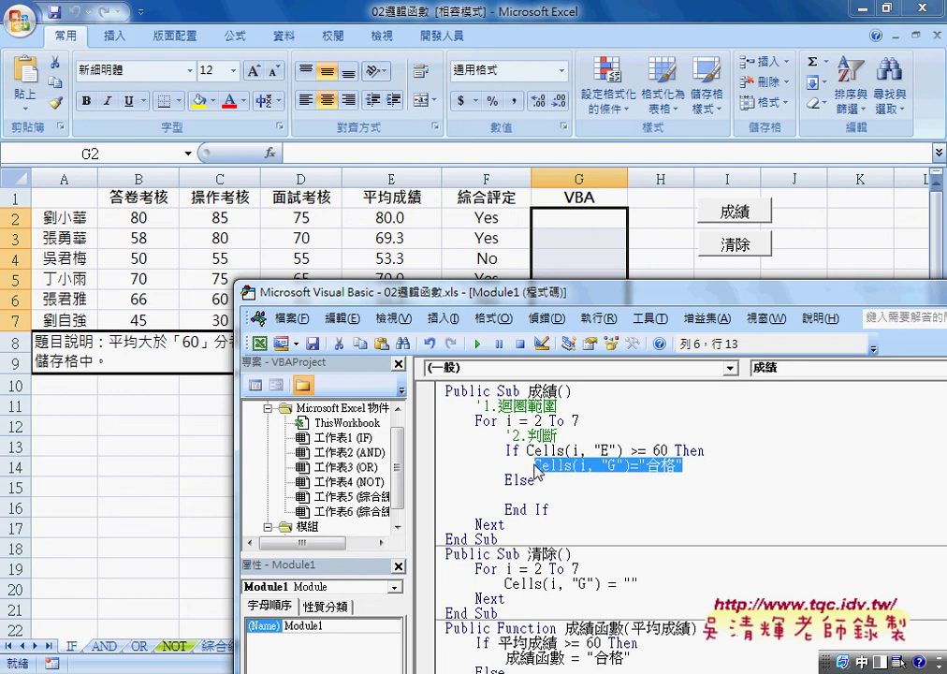
click(536, 494)
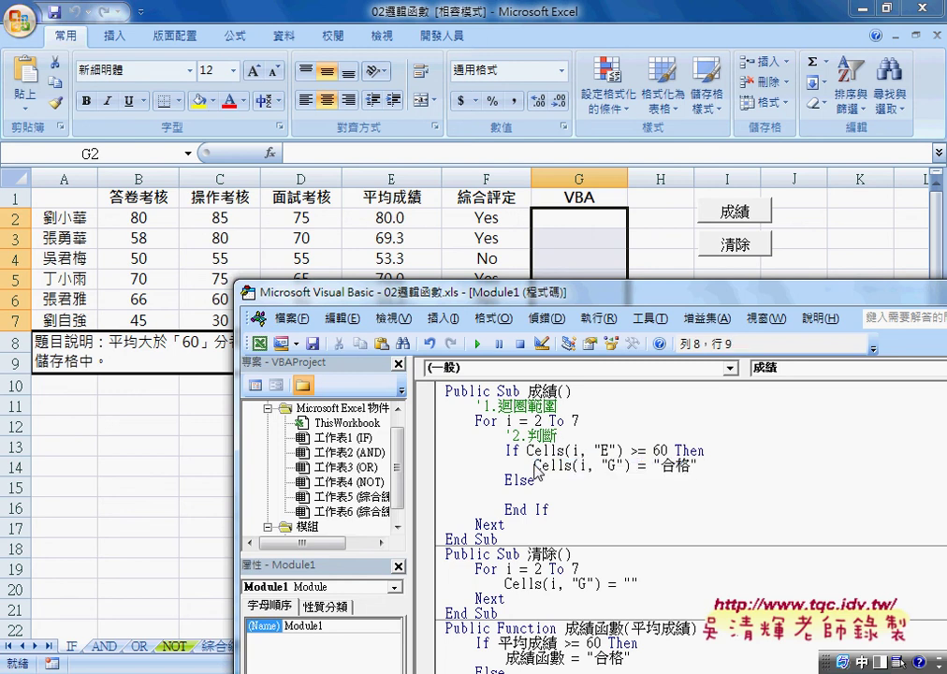
key(ctrl+v)
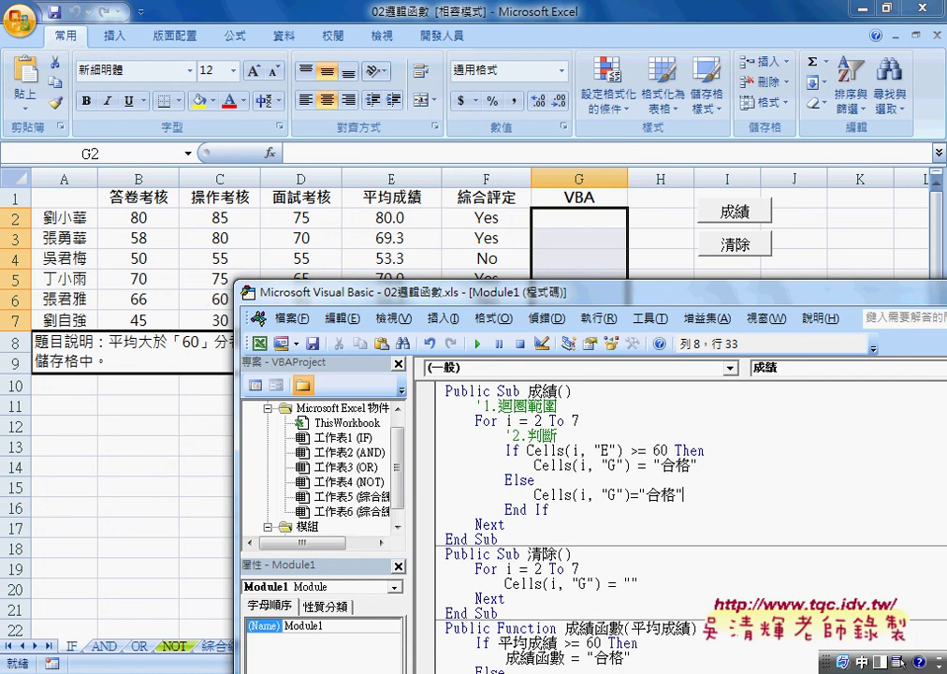
click(601, 494)
text(不)
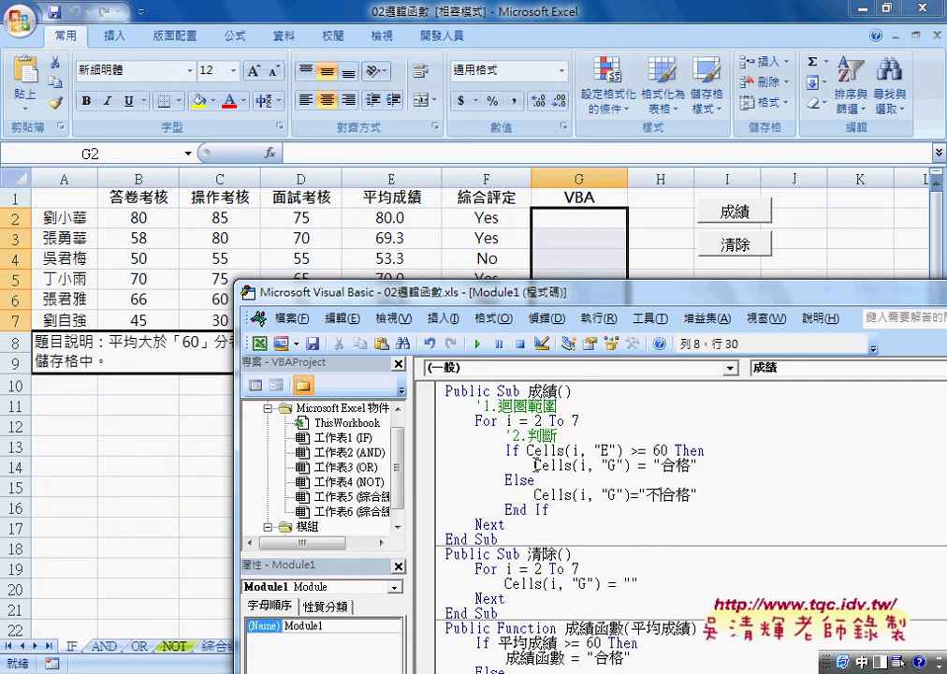
click(545, 584)
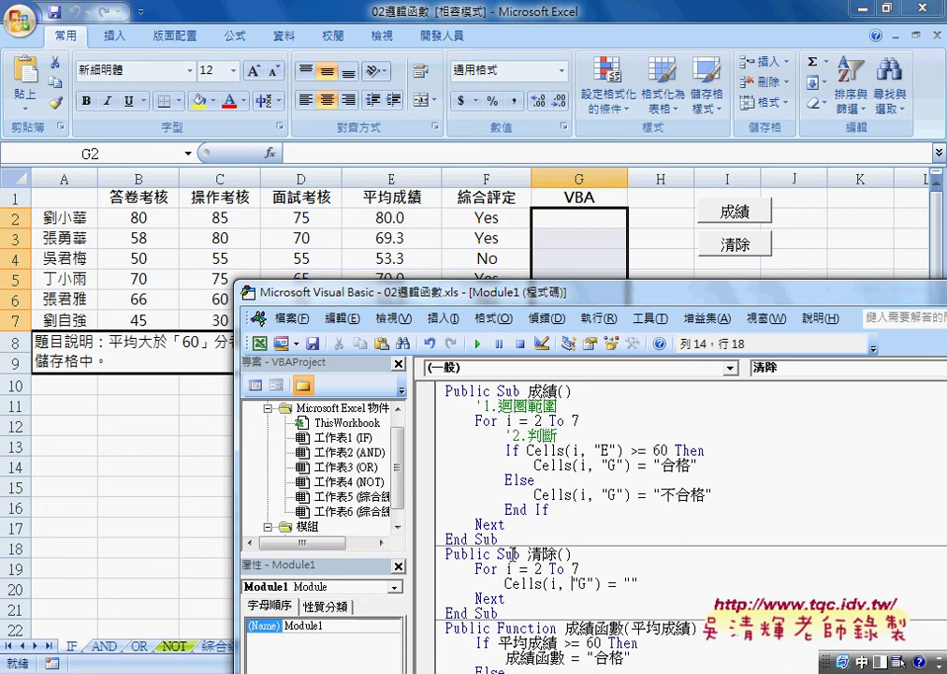
drag(470, 569, 530, 597)
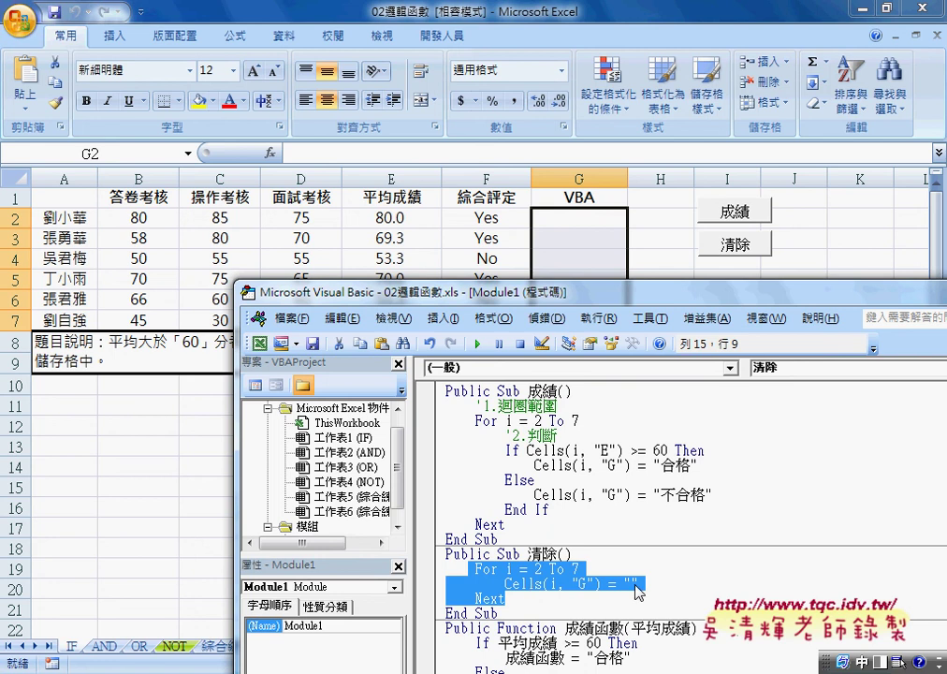
Select the 清除 For…Next lines, dock the Edit toolbar, and apply Comment Block to them.
drag(505, 601, 438, 573)
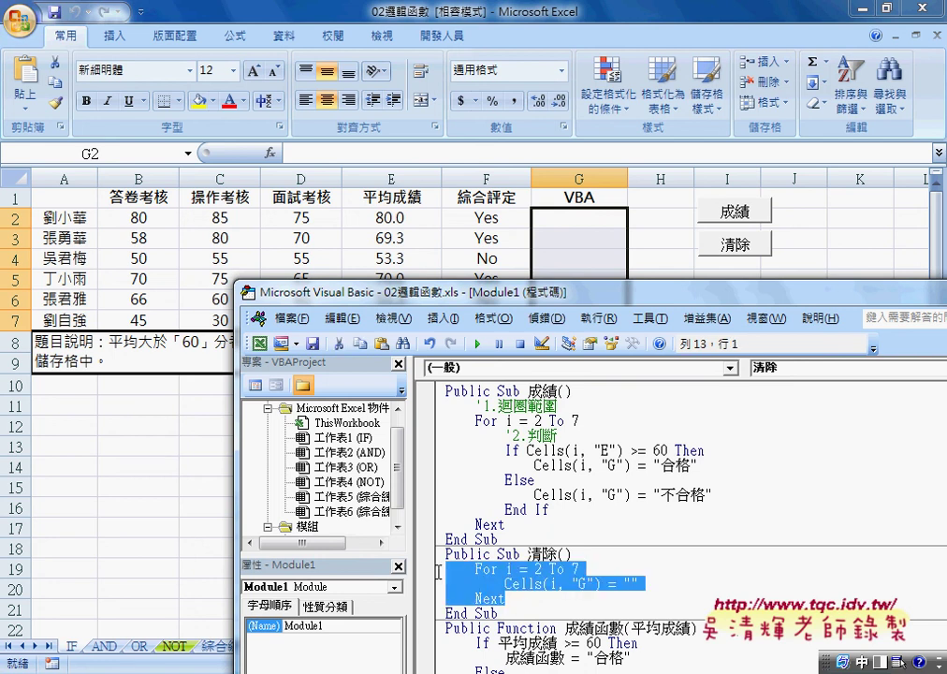
click(632, 585)
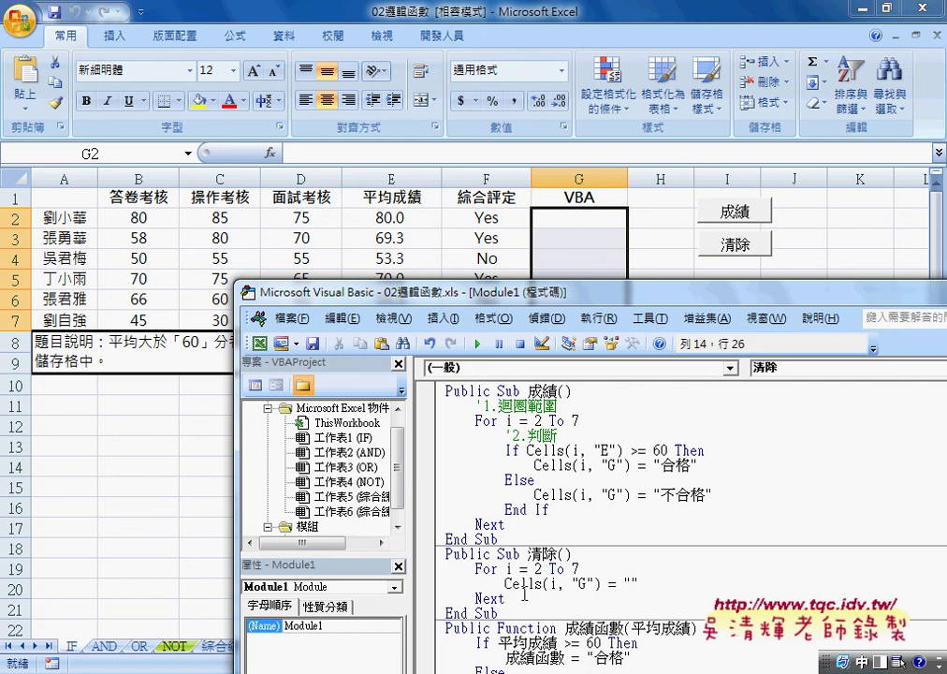
drag(443, 599, 442, 570)
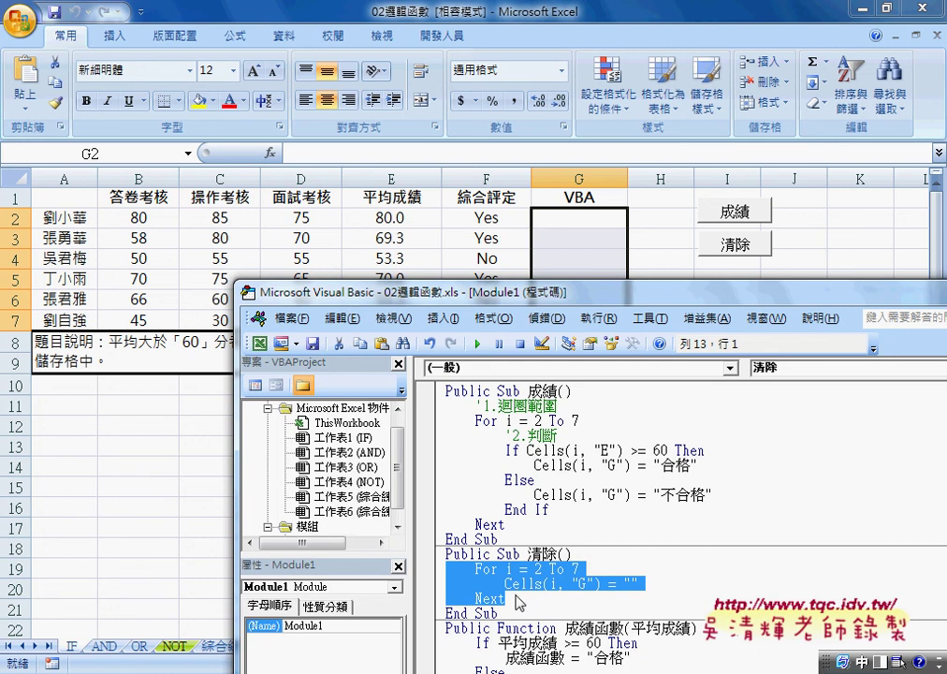
right_click(386, 316)
click(395, 335)
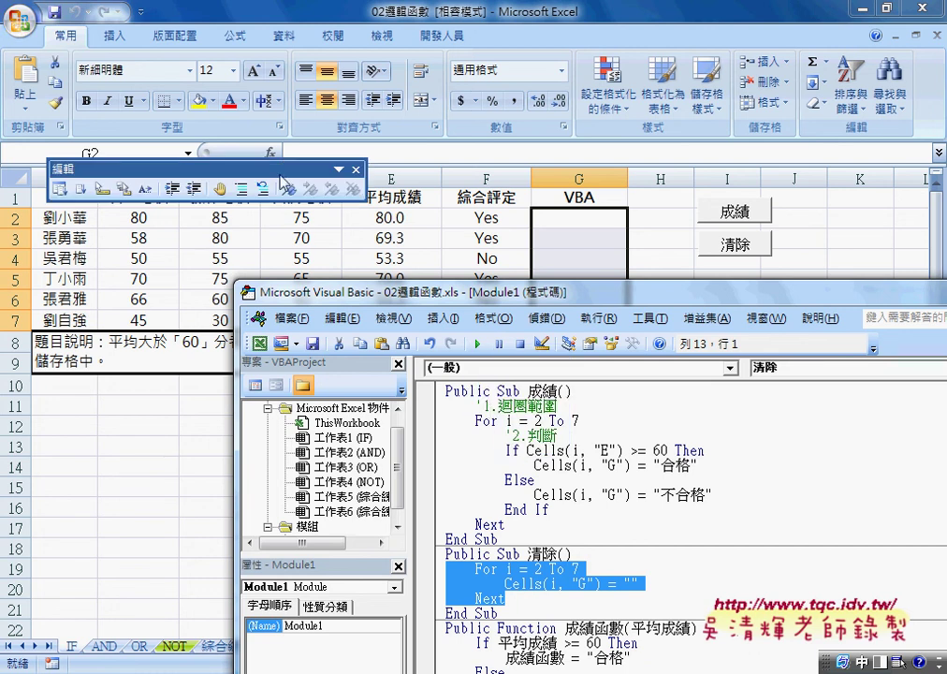
drag(224, 170, 439, 386)
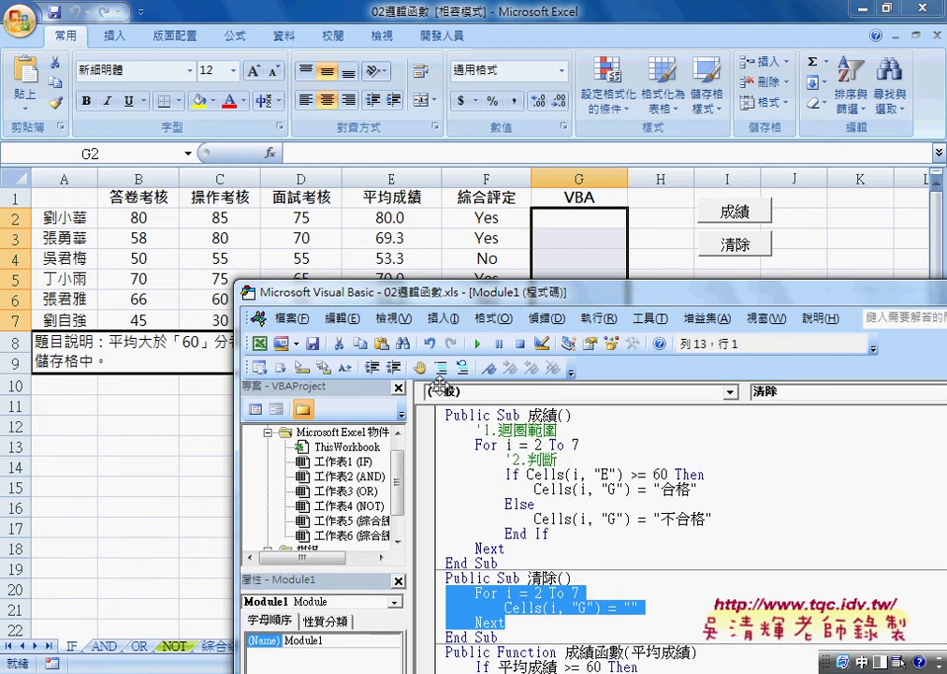
right_click(441, 346)
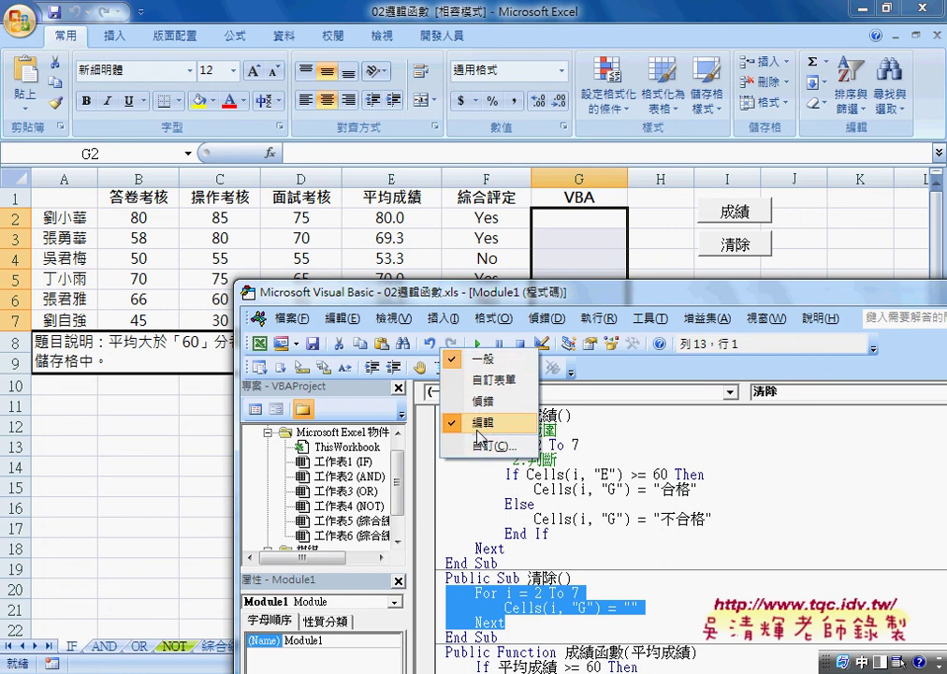
key(Escape)
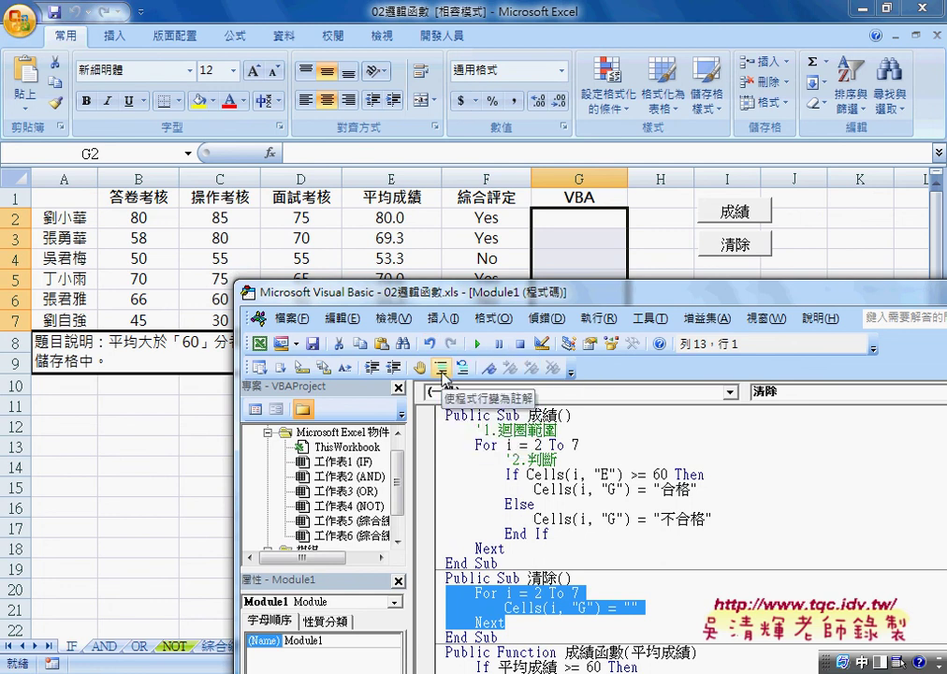
click(440, 368)
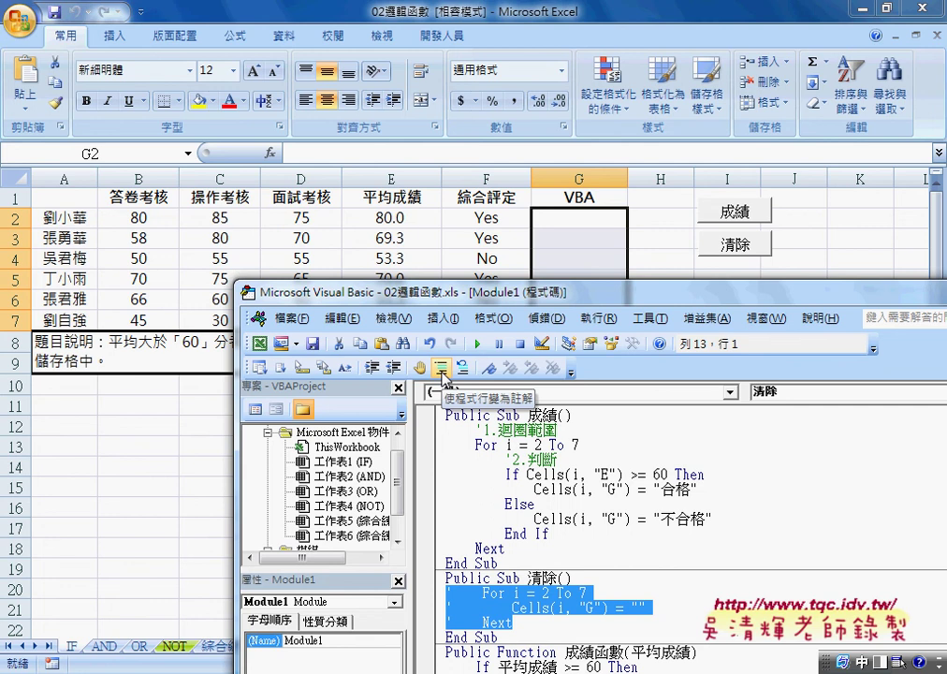
click(517, 623)
Add the line Range("G2:G7").ClearContents below the commented loop in 清除.
key(Return)
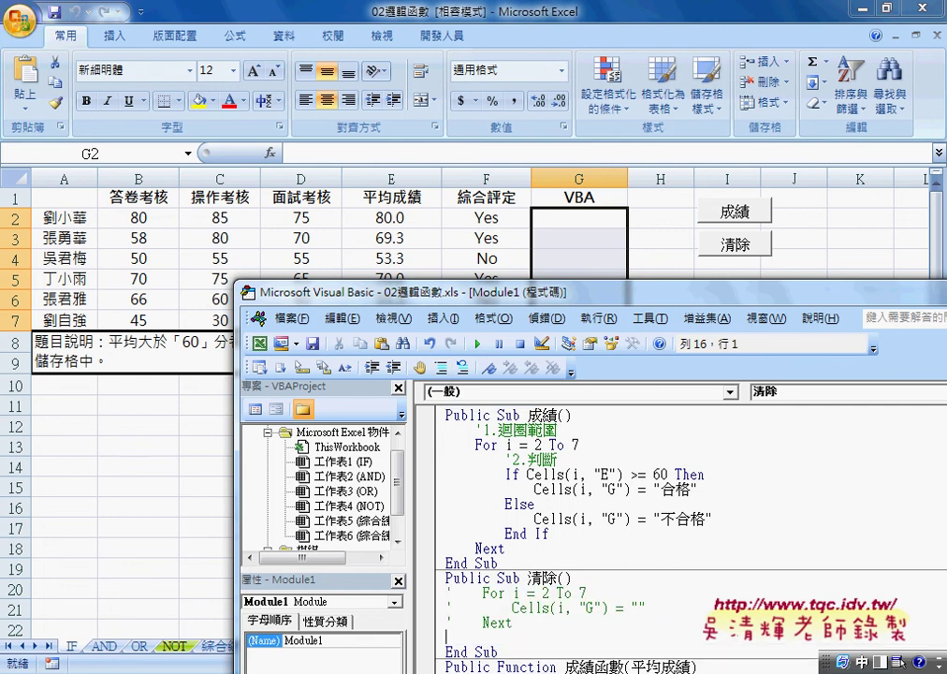
key(Tab)
text(ㄘ)
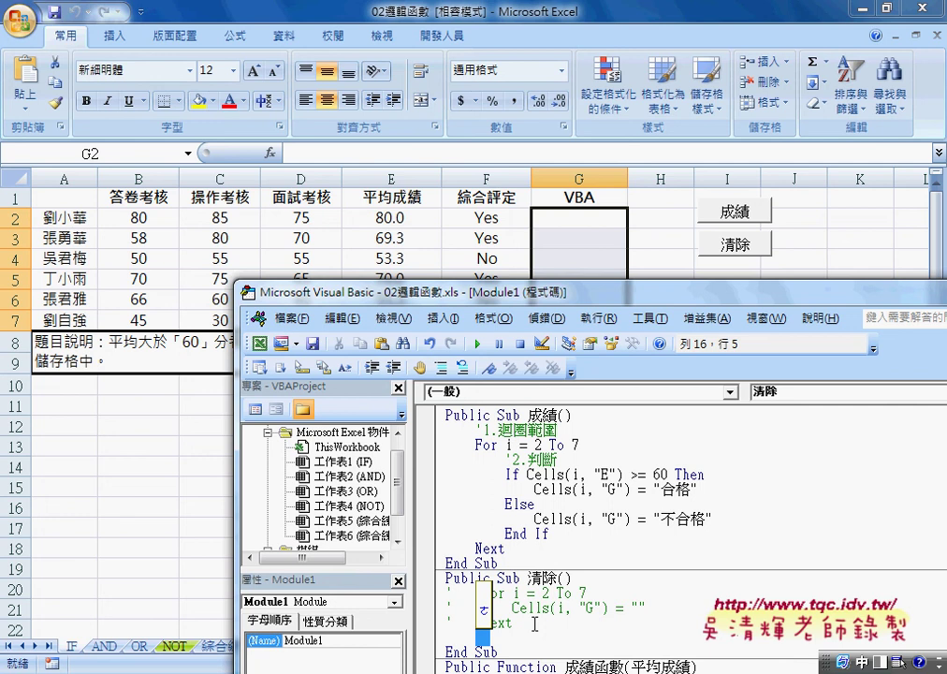
text(ran)
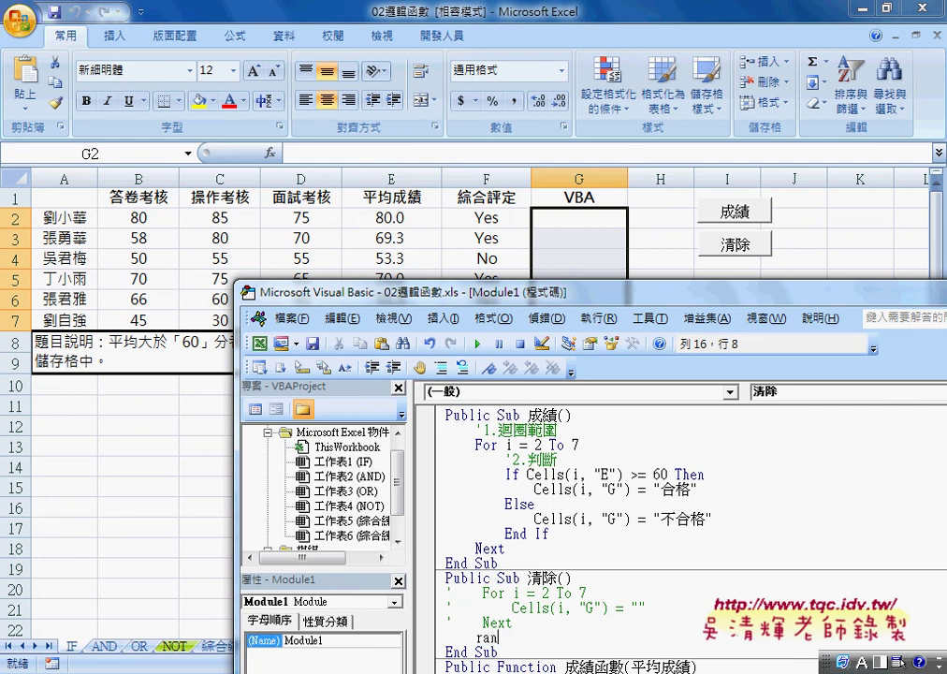
text(ge()
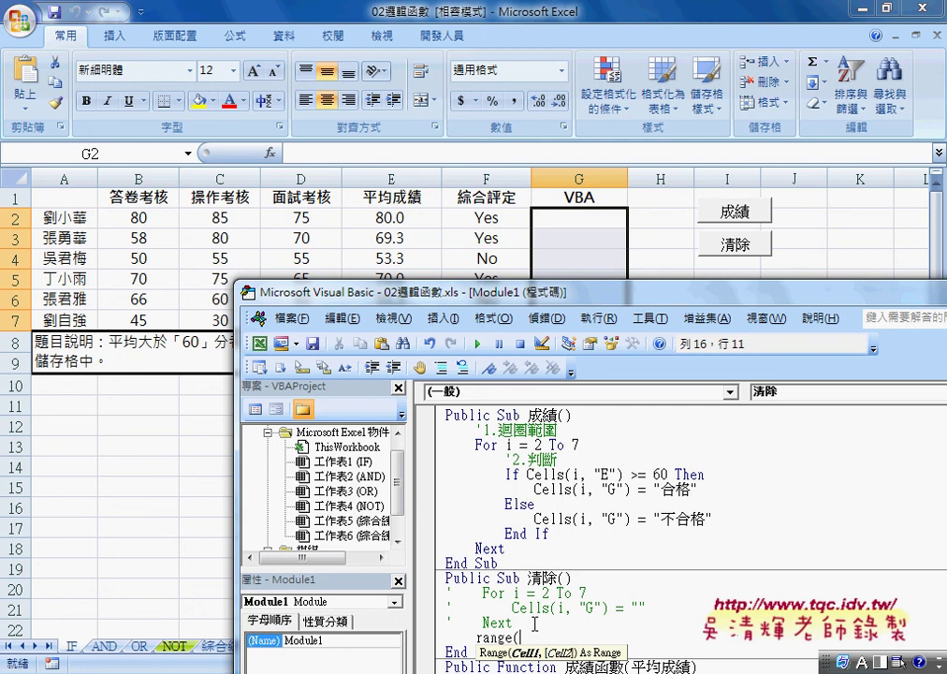
text(")
text(G2:)
mouse_move(536, 302)
mouse_down()
mouse_move(537, 368)
mouse_move(502, 250)
mouse_up()
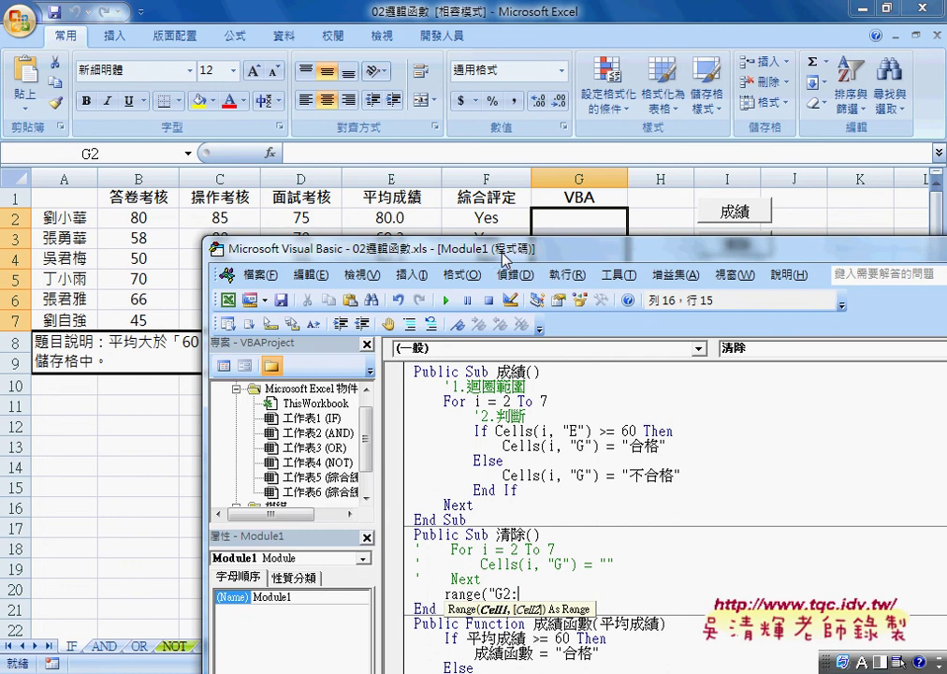
text(G7)
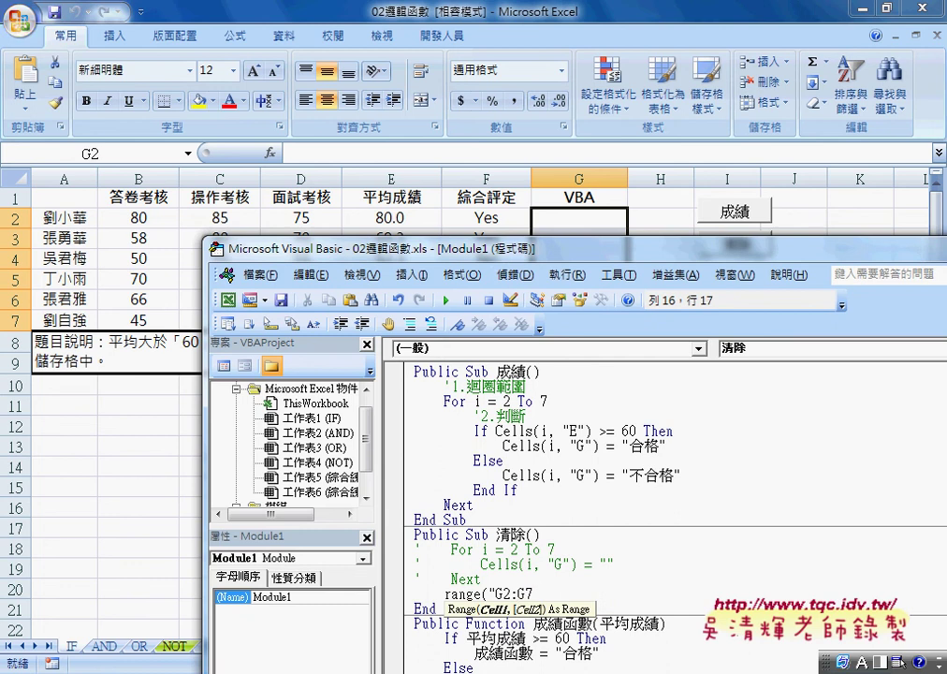
text("))
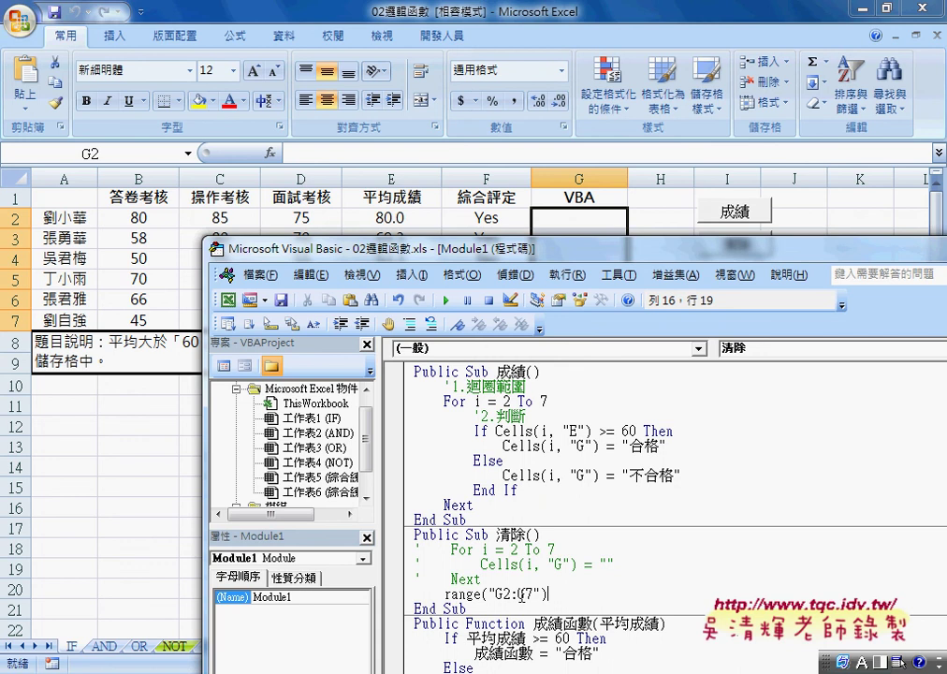
text(.)
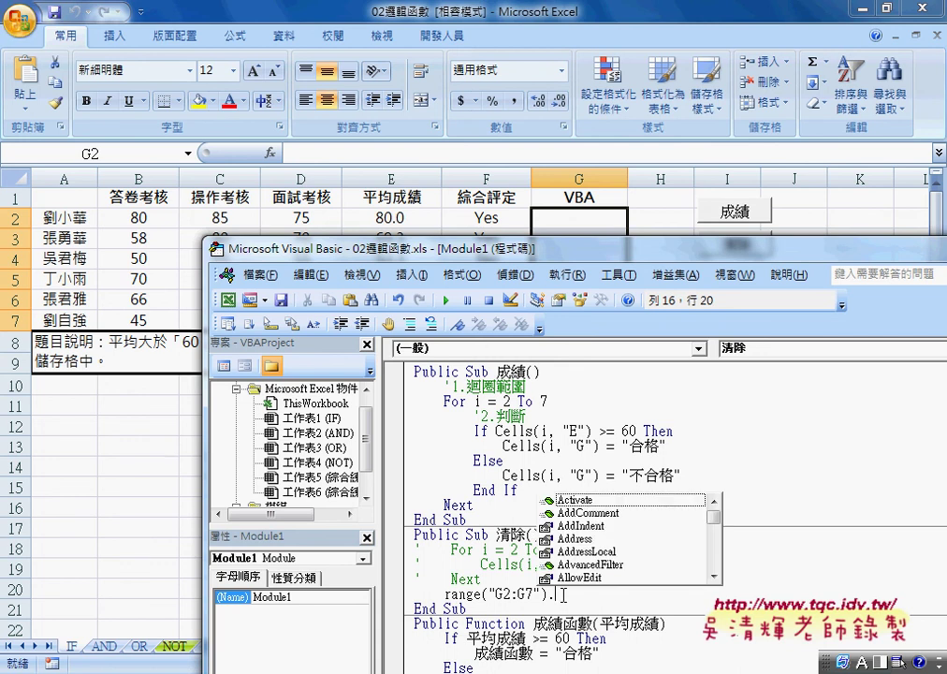
text(c)
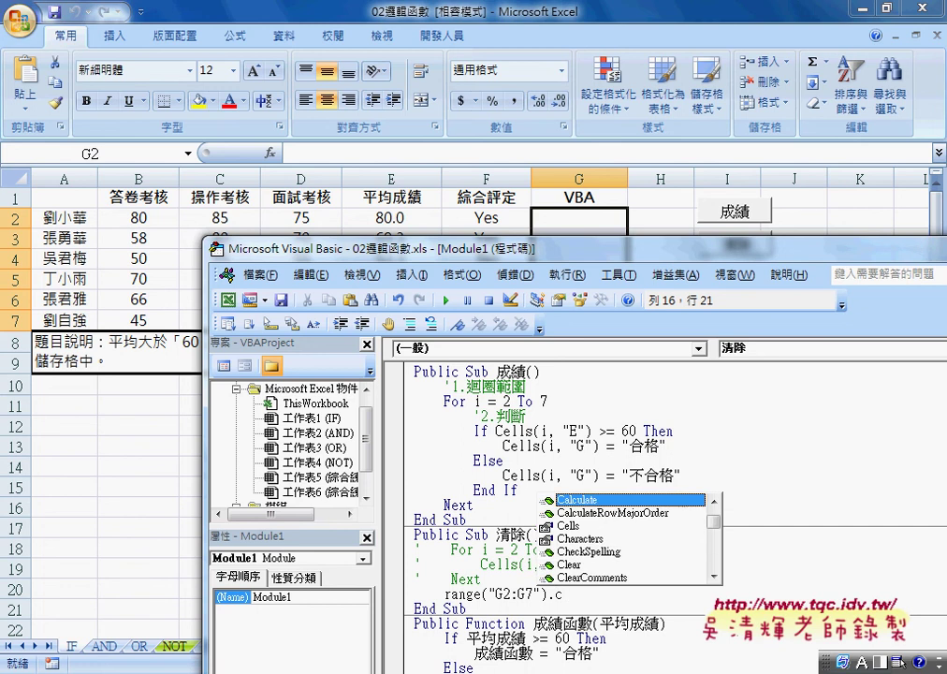
text(l)
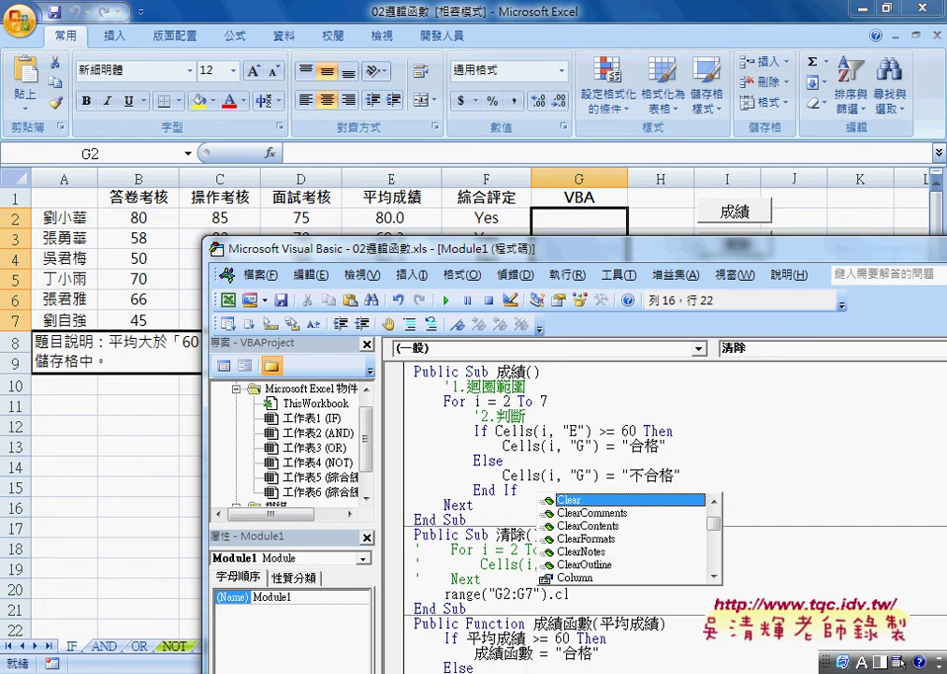
key(Down)
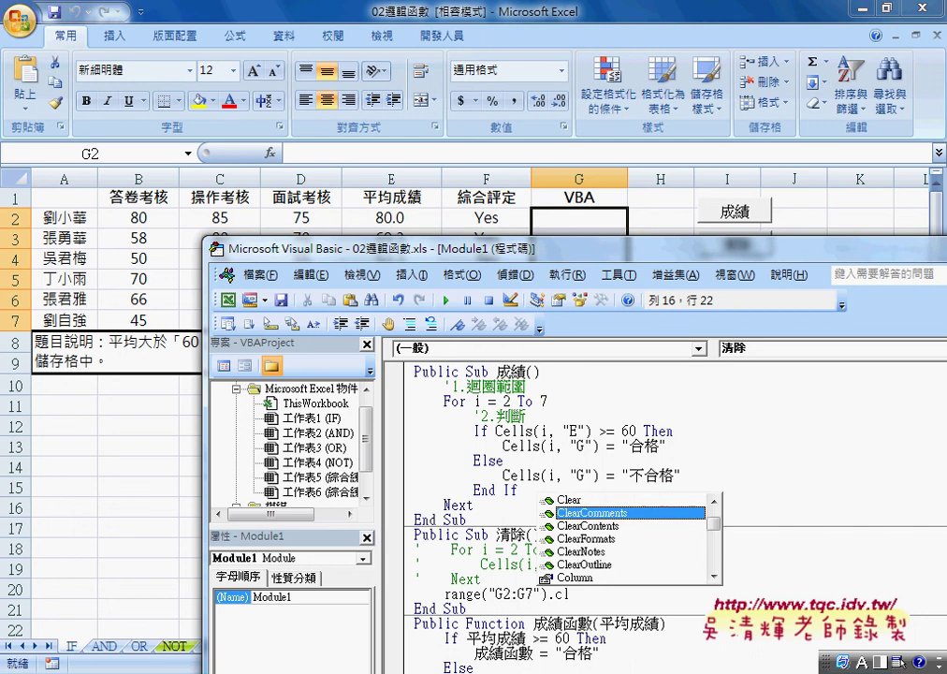
key(Down)
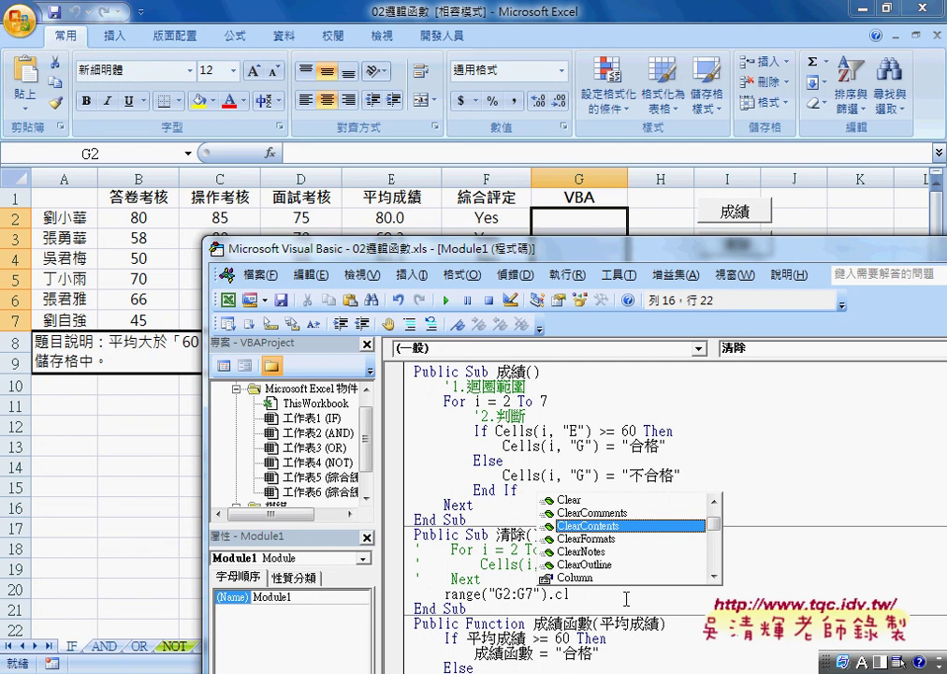
key(space)
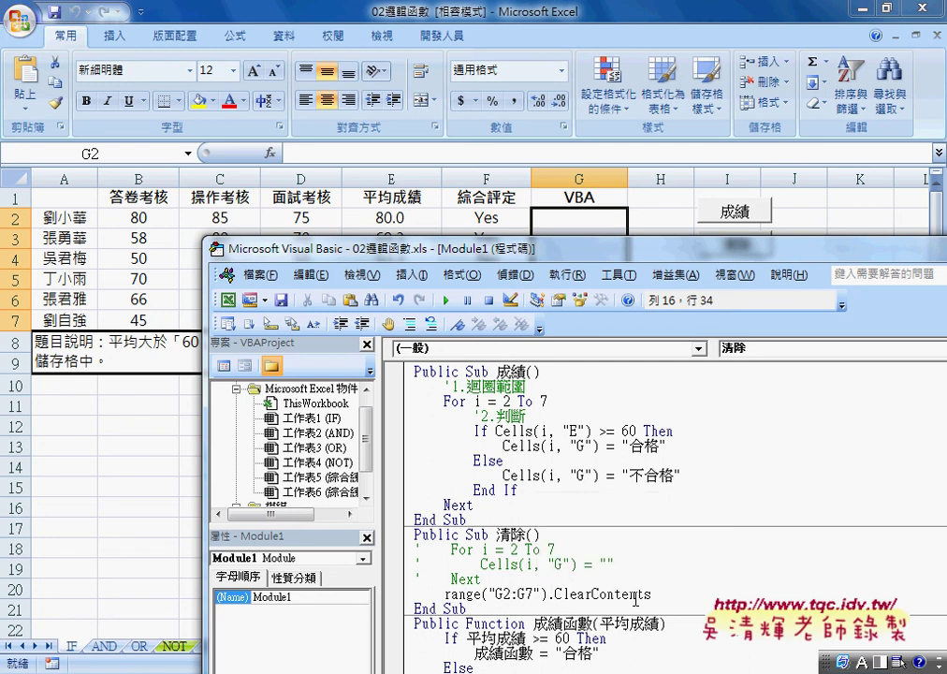
click(598, 594)
Select the new Range("G2:G7").ClearContents statement and move the editor to uncover the 清除 button.
click(578, 579)
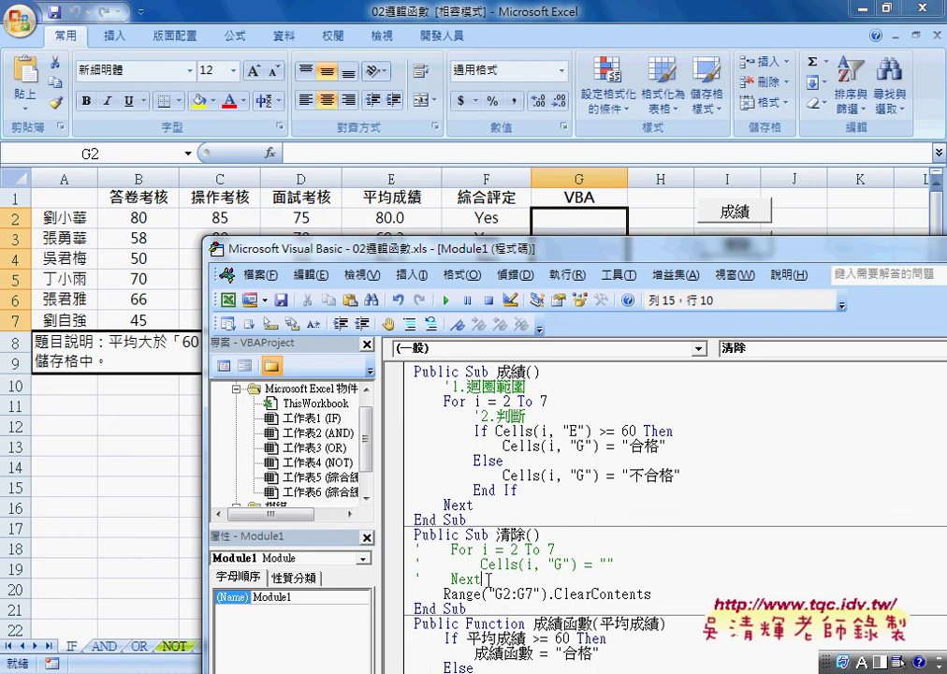
key(shift+Up)
key(shift+Up)
key(shift+Home)
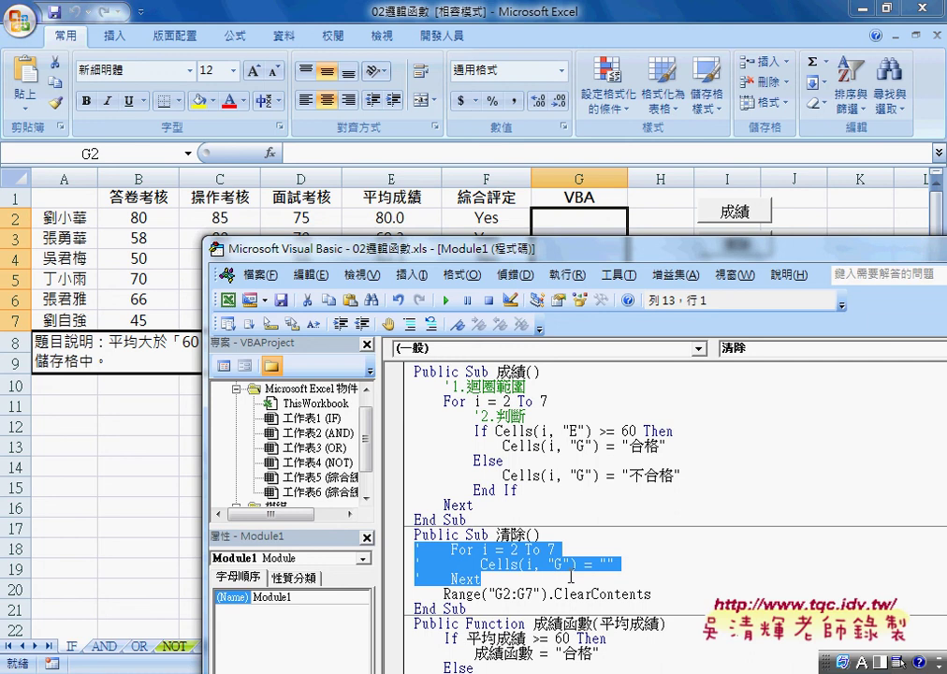
click(569, 593)
drag(653, 594, 444, 593)
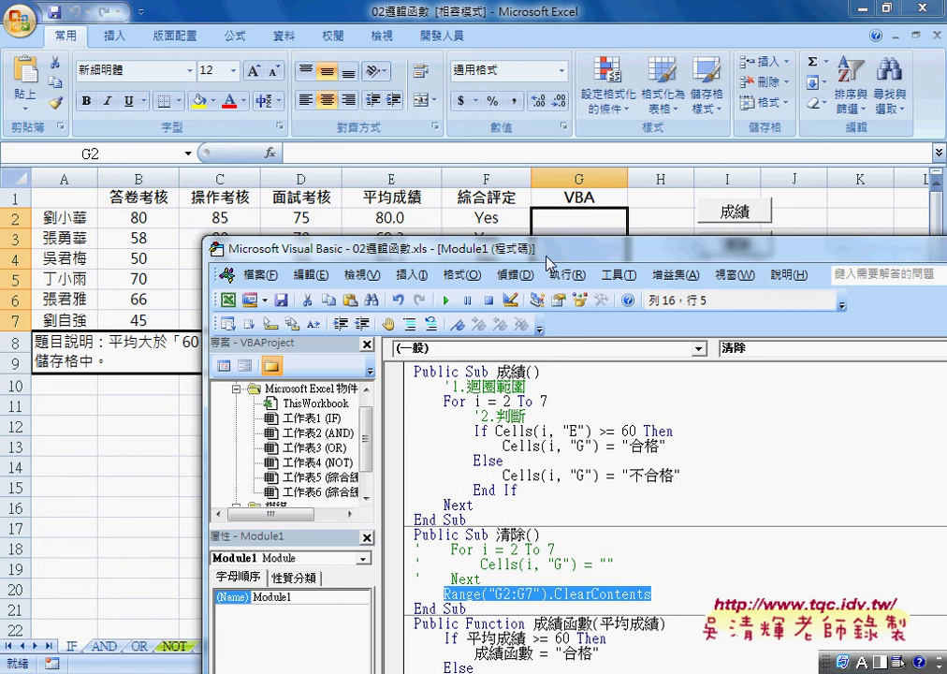
mouse_move(547, 264)
mouse_down()
mouse_move(496, 355)
mouse_move(497, 312)
mouse_up()
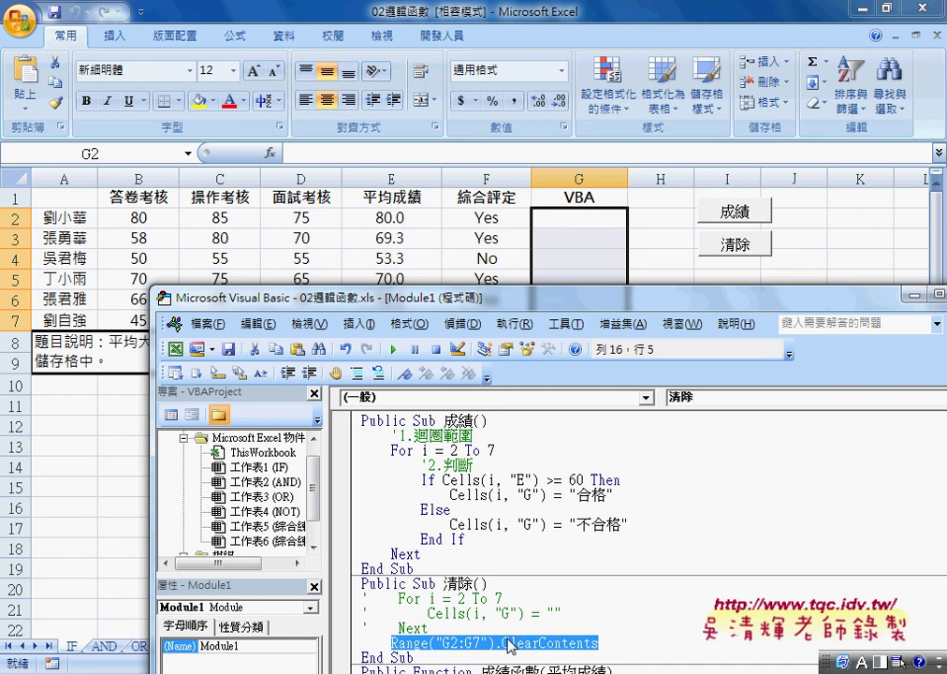
Delete 'Contents' from the method name, then undo to restore ClearContents.
drag(599, 642, 538, 643)
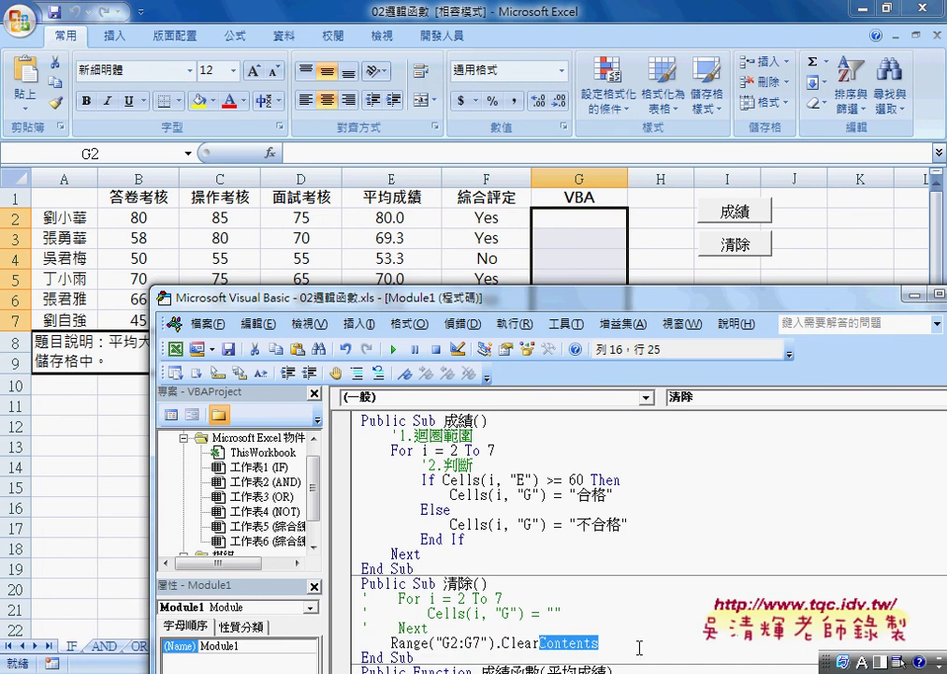
key(Delete)
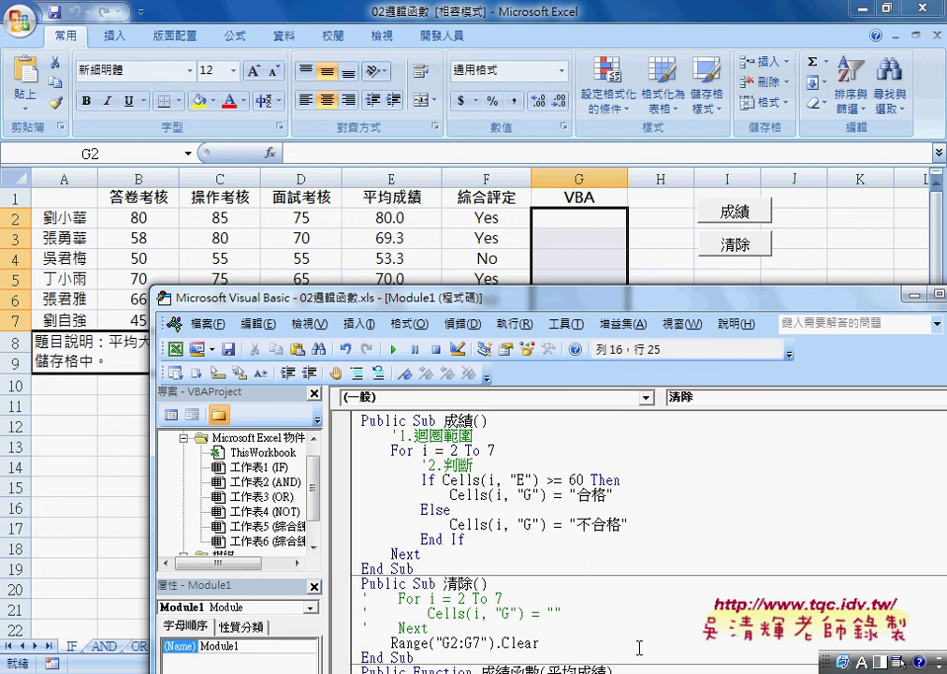
key(ctrl+z)
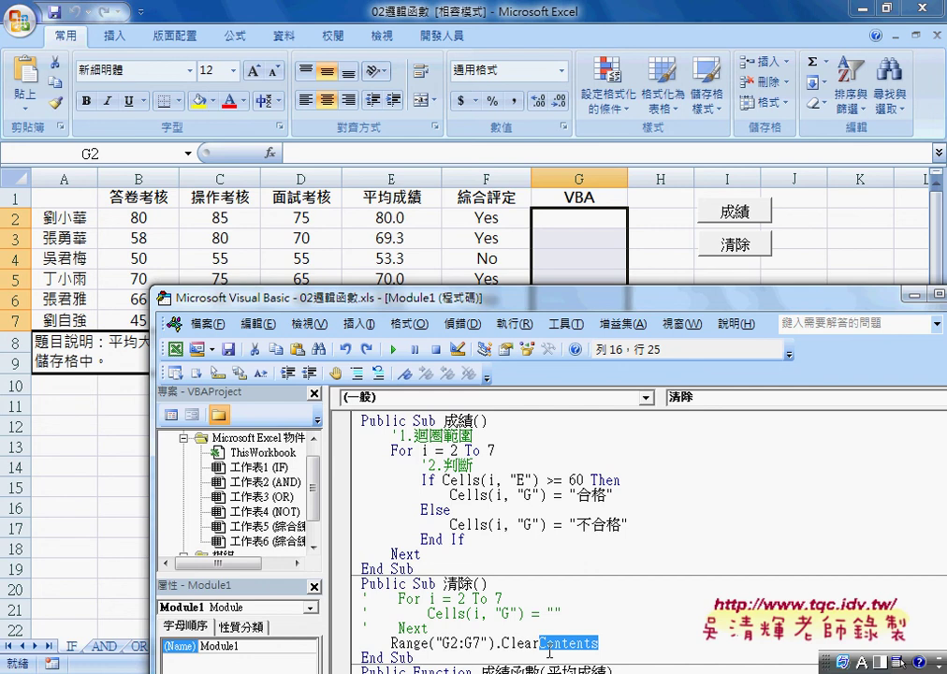
Retype .cl after Range("G2:G7") and choose ClearContents from the autocomplete list.
key(ctrl+Left)
key(ctrl+Left)
key(shift+End)
text(.)
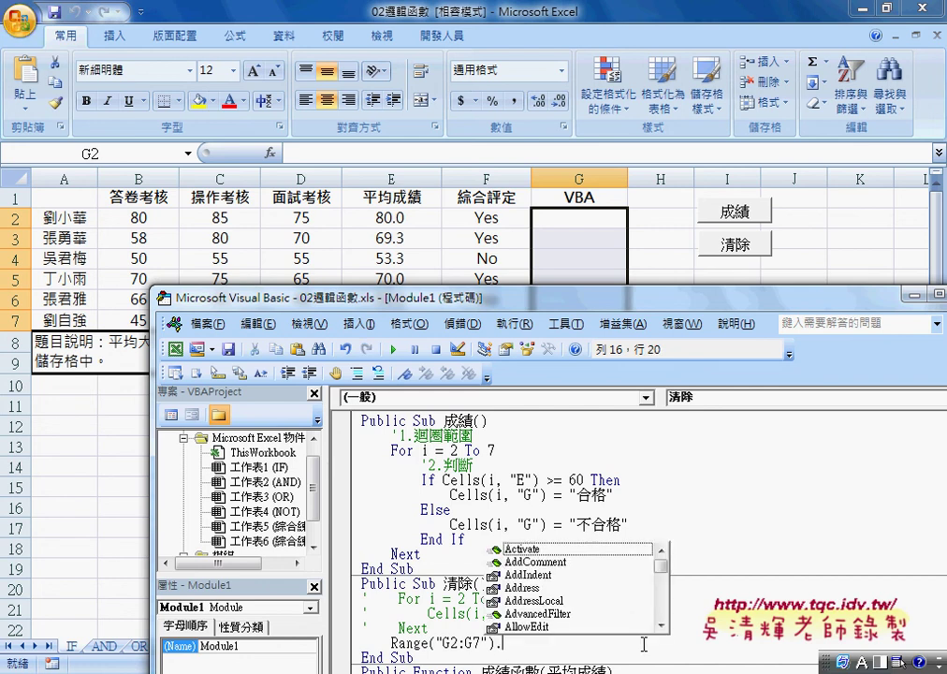
text(cl)
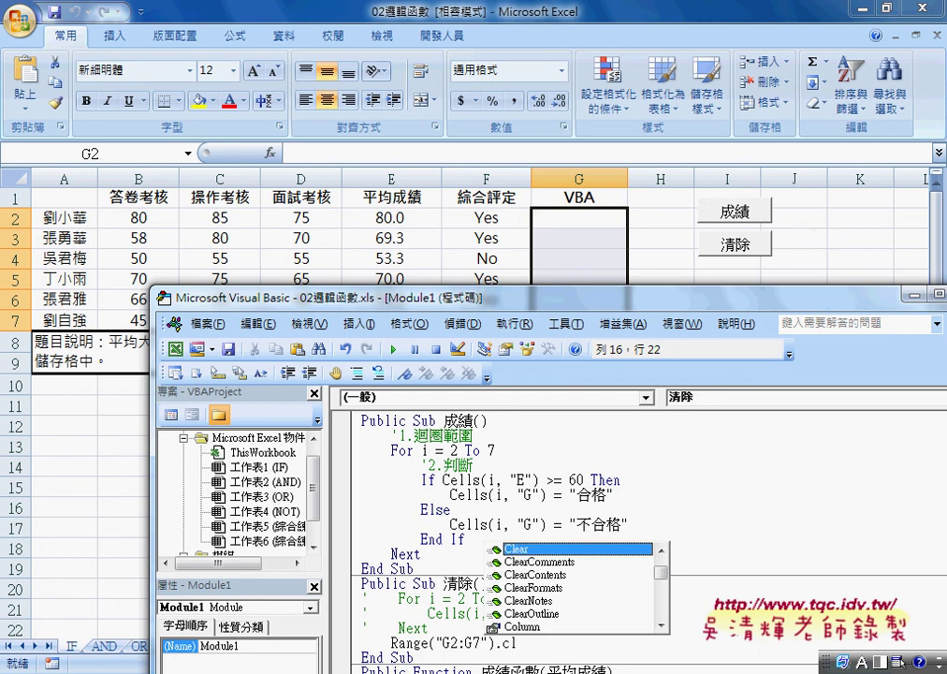
key(Down)
key(Down)
key(Down)
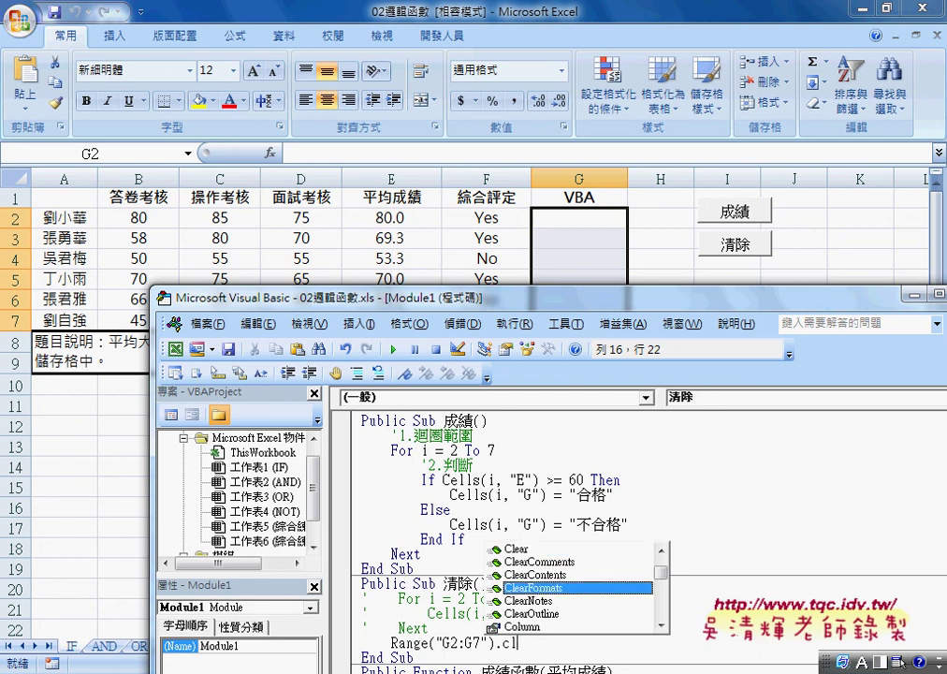
key(Down)
key(Down)
key(Up)
key(Up)
key(Up)
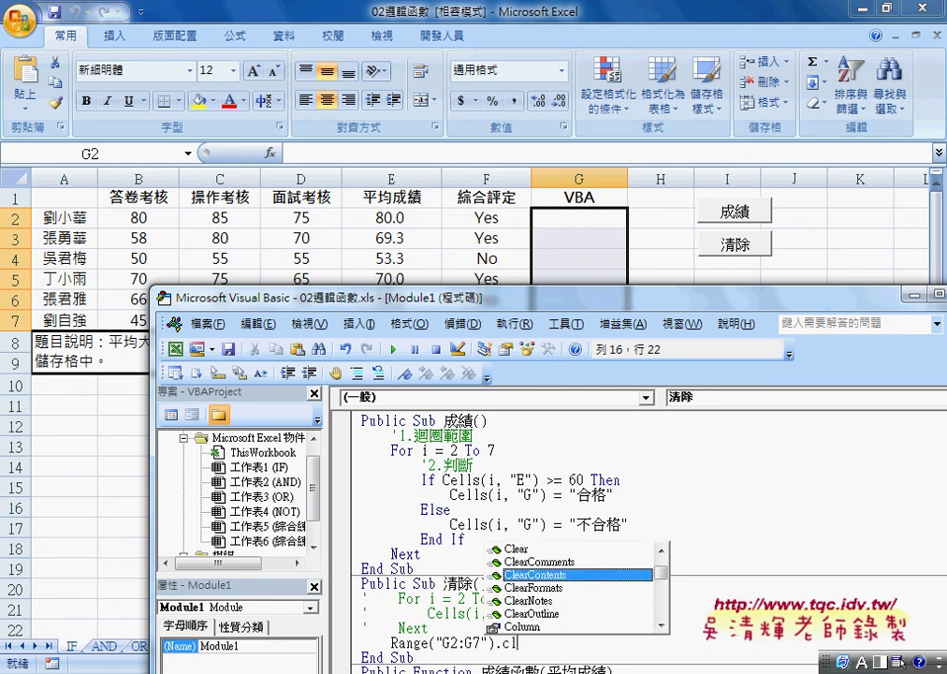
key(space)
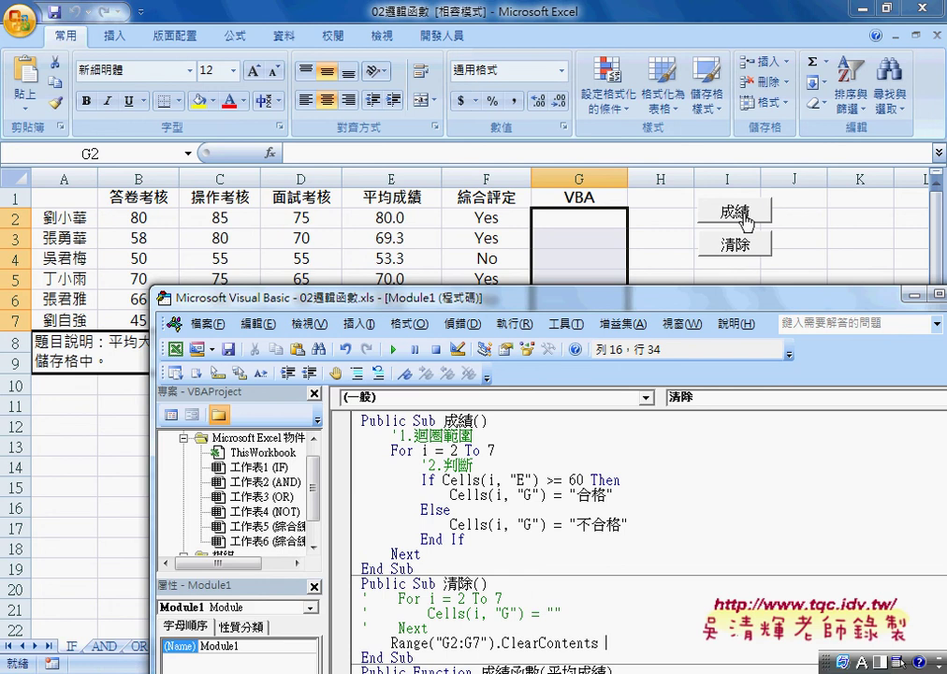
drag(735, 298, 736, 358)
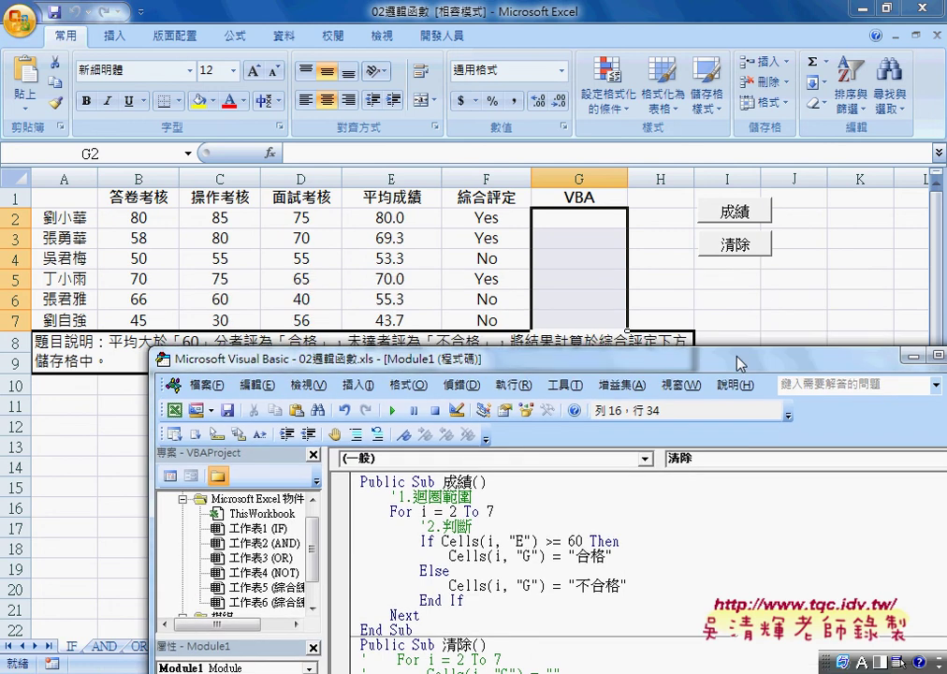
click(737, 215)
click(738, 216)
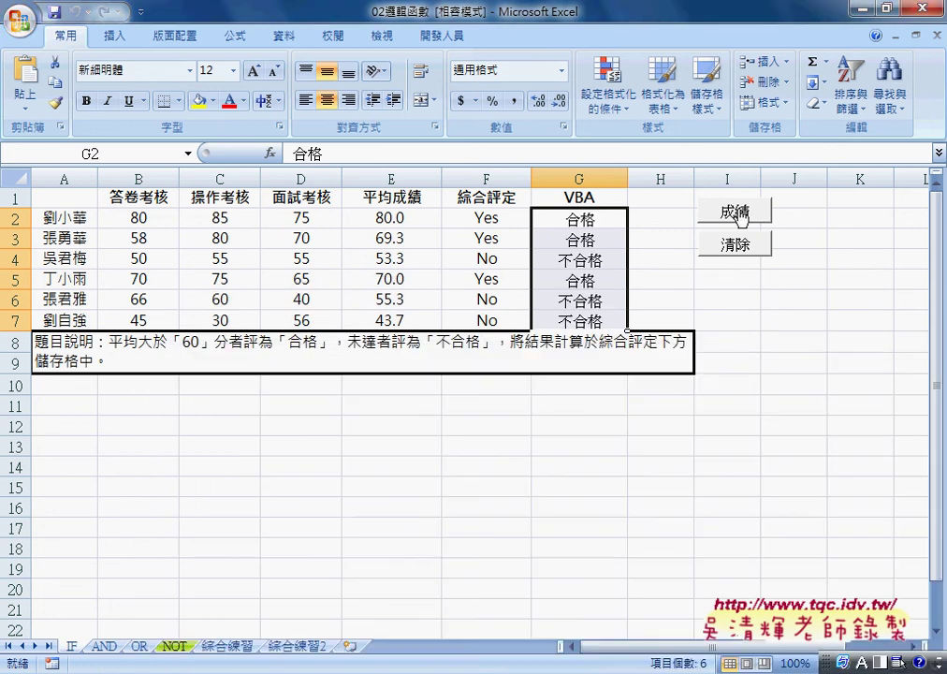
click(737, 245)
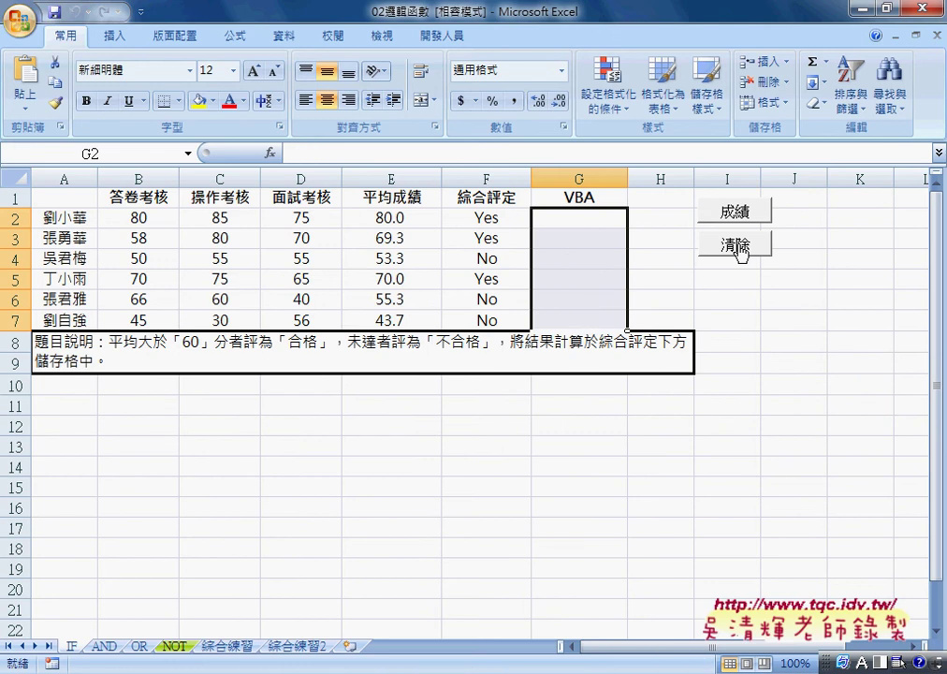
click(734, 212)
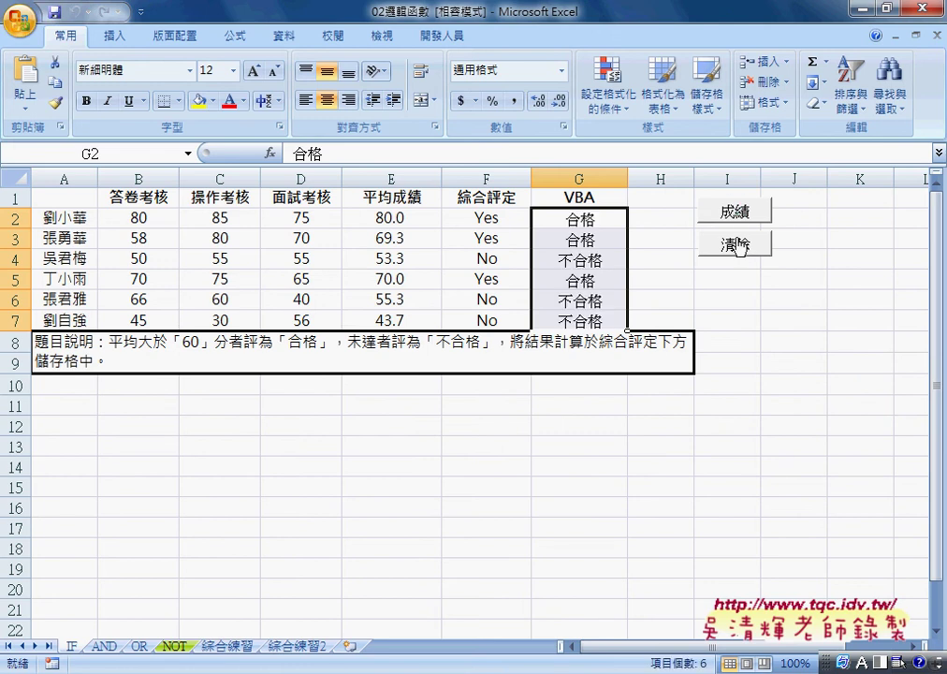
click(735, 246)
click(740, 213)
click(734, 243)
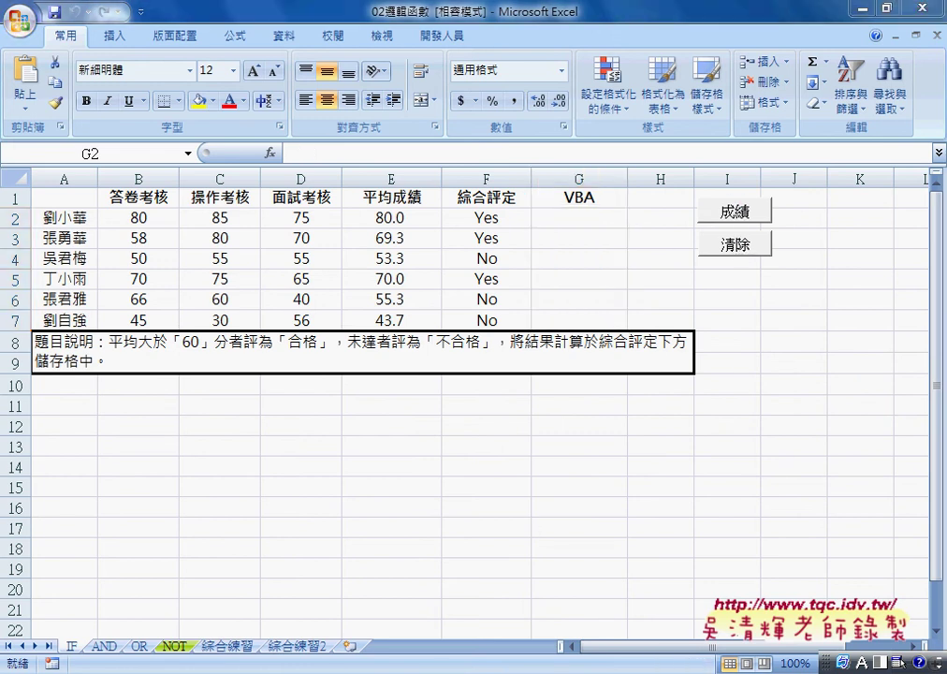
click(505, 618)
Select 成績函數 in the code, then begin an Insert Function formula in cell G2.
drag(529, 328, 438, 301)
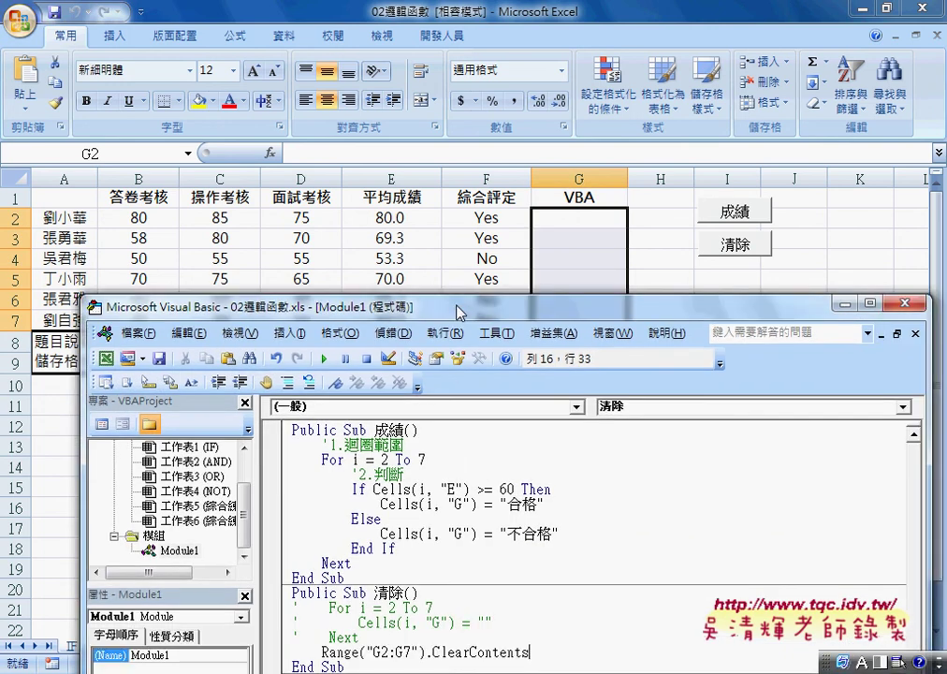
scroll(437, 458, down, 1)
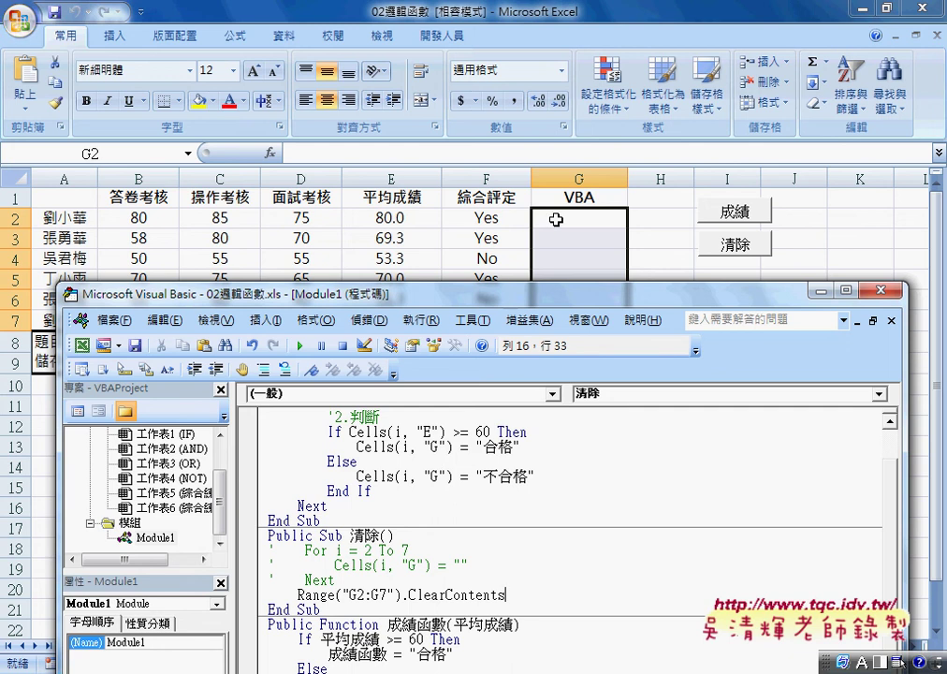
double_click(446, 623)
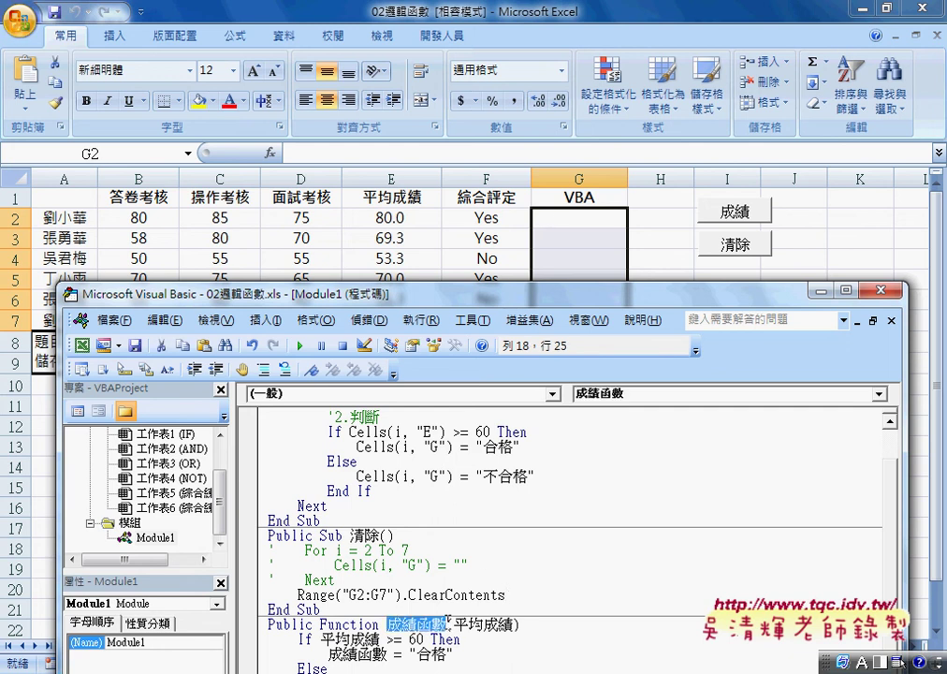
click(579, 222)
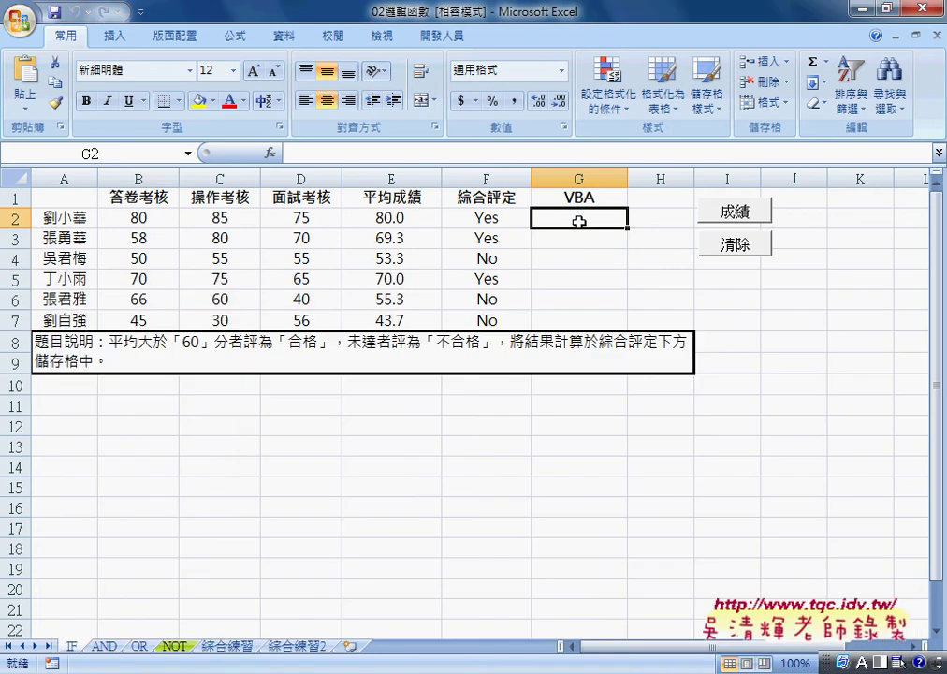
click(271, 153)
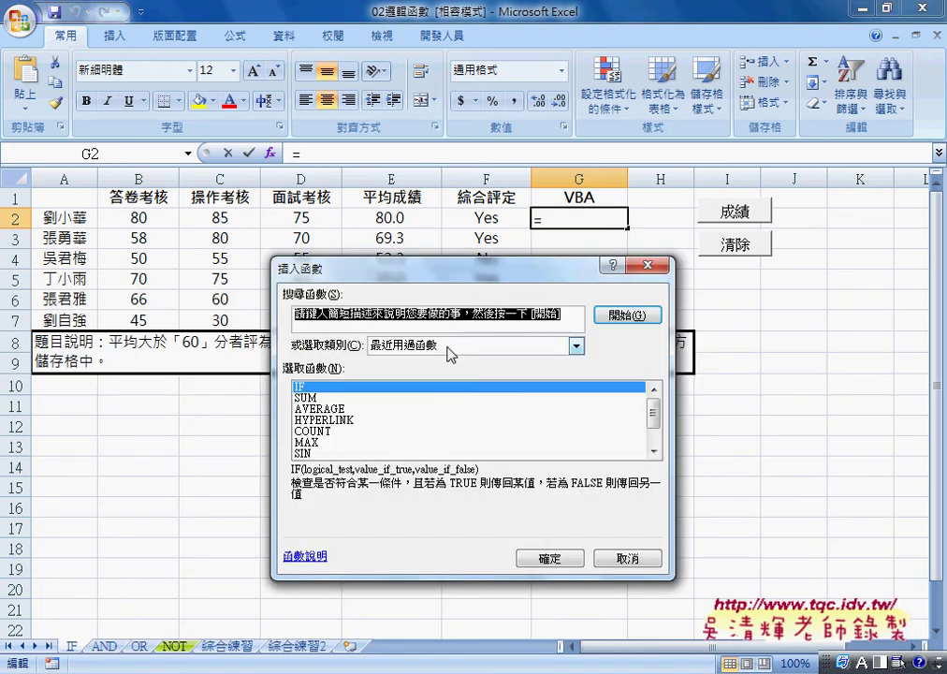
Insert the user-defined 成績函數 in G2 with E2 as the argument, giving =成績函數(E2).
click(450, 347)
click(450, 498)
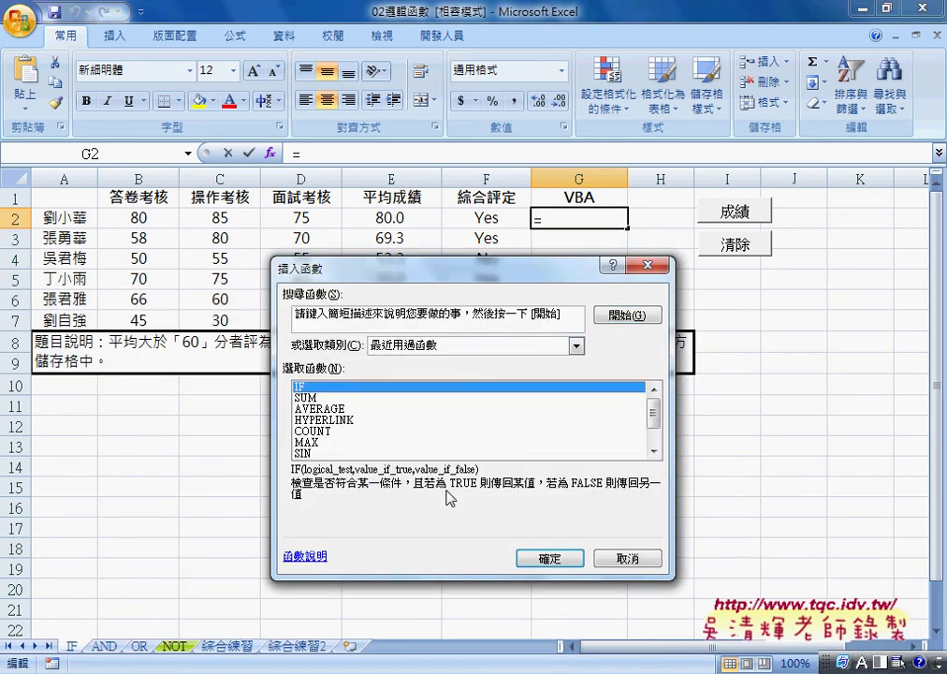
click(477, 348)
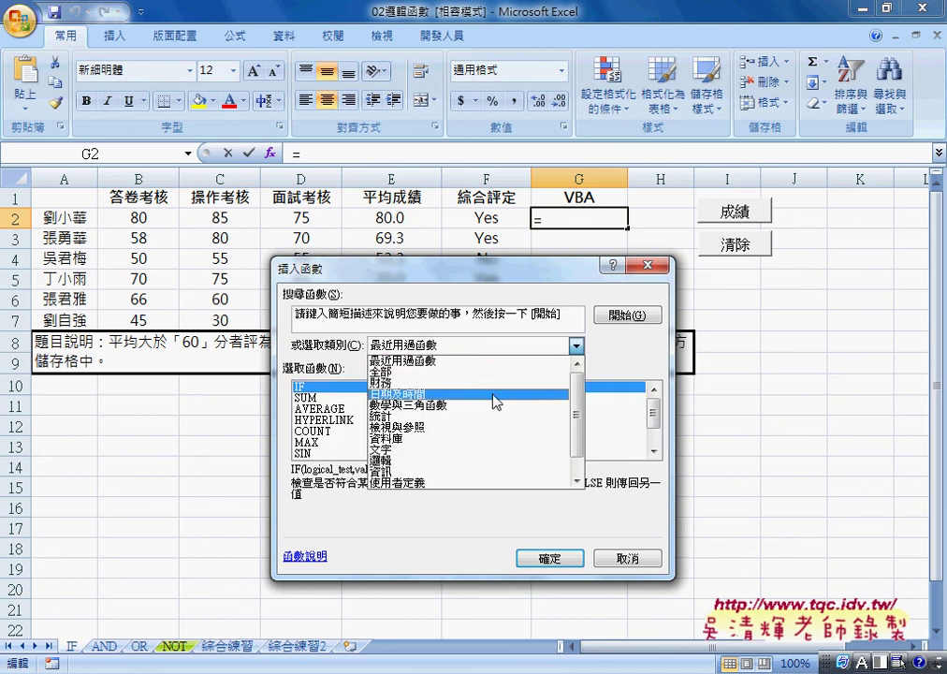
scroll(500, 450, down, 1)
click(501, 456)
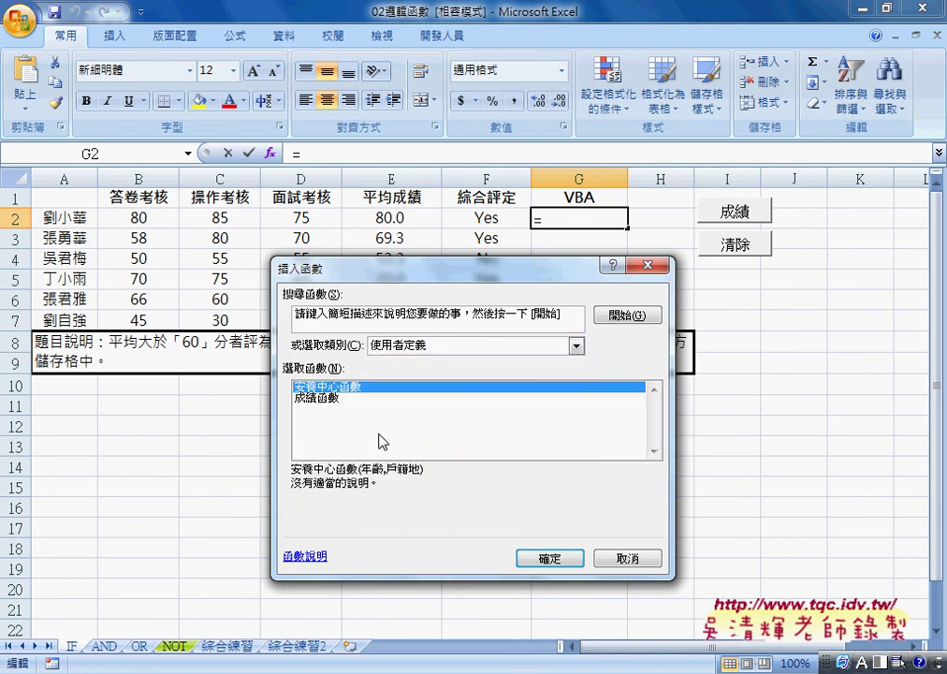
click(314, 399)
click(548, 558)
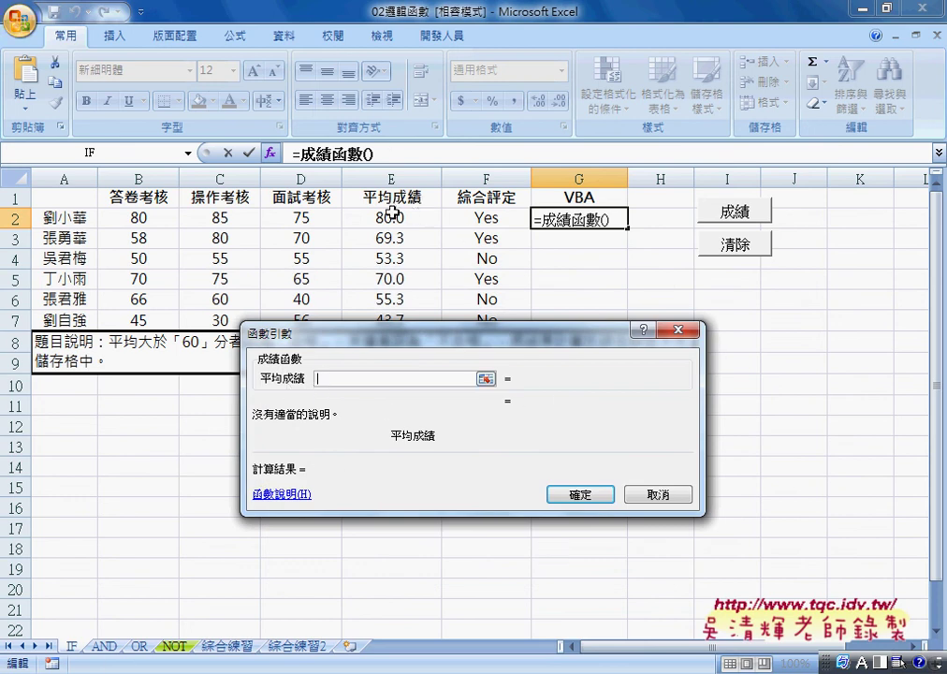
click(392, 218)
click(579, 493)
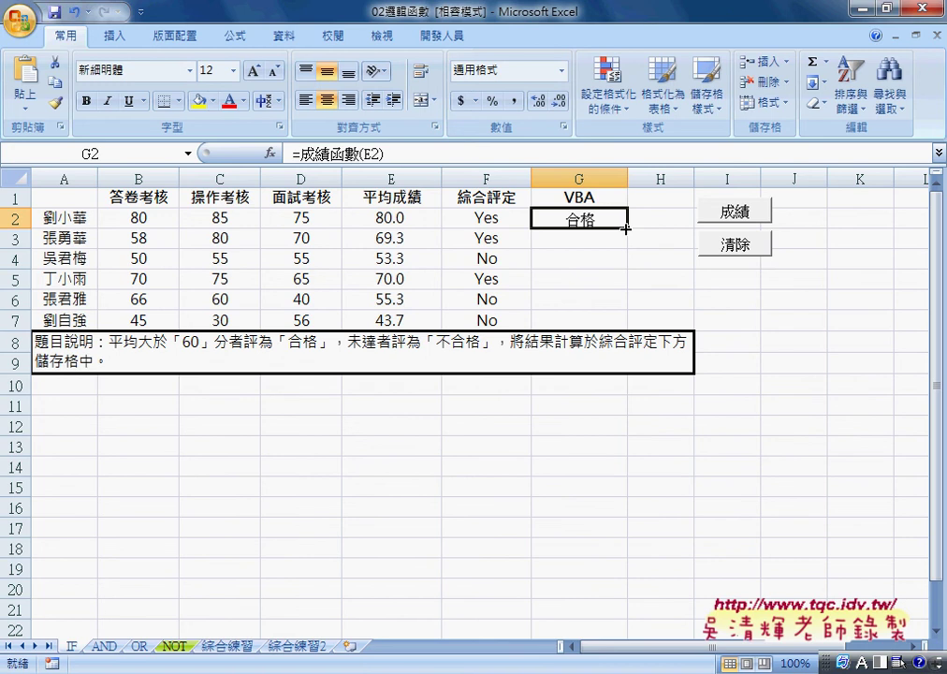
Fill =成績函數(E2) down from G2 to G7, then review G2's arguments and cancel.
drag(628, 227, 628, 323)
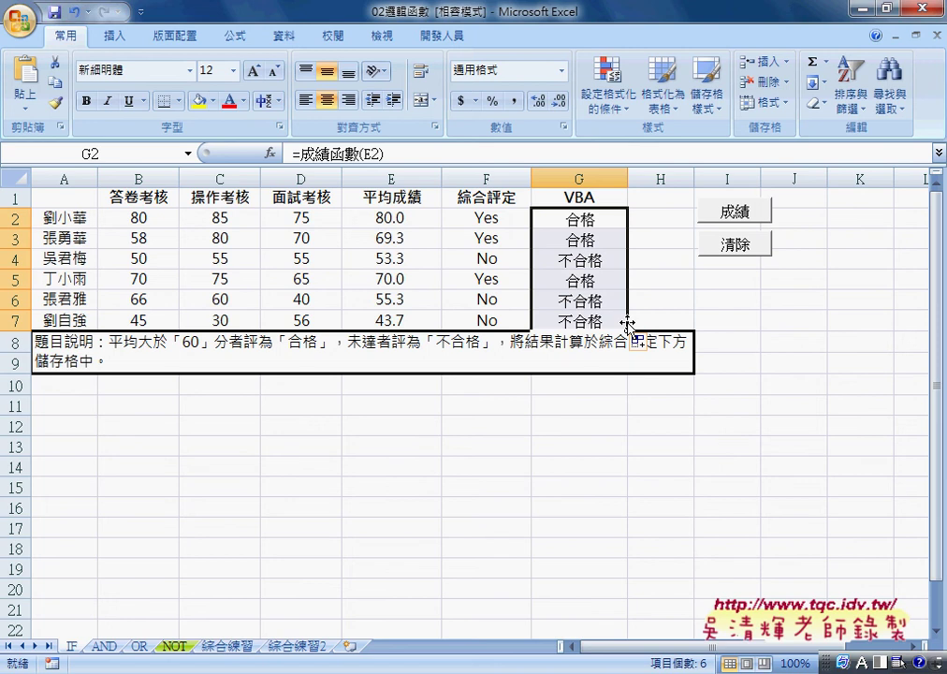
click(571, 220)
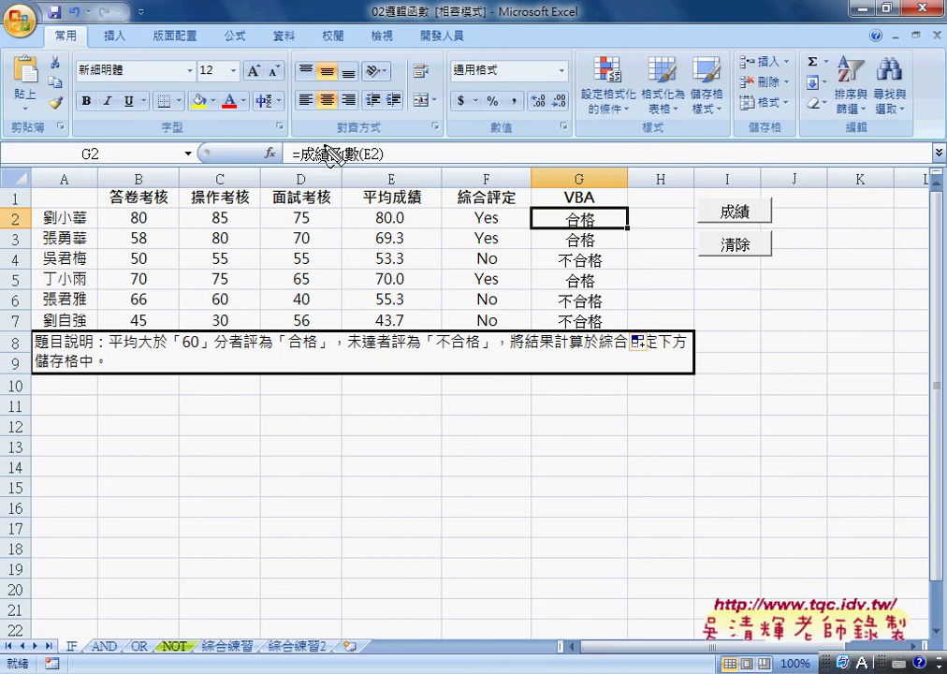
drag(301, 166, 352, 166)
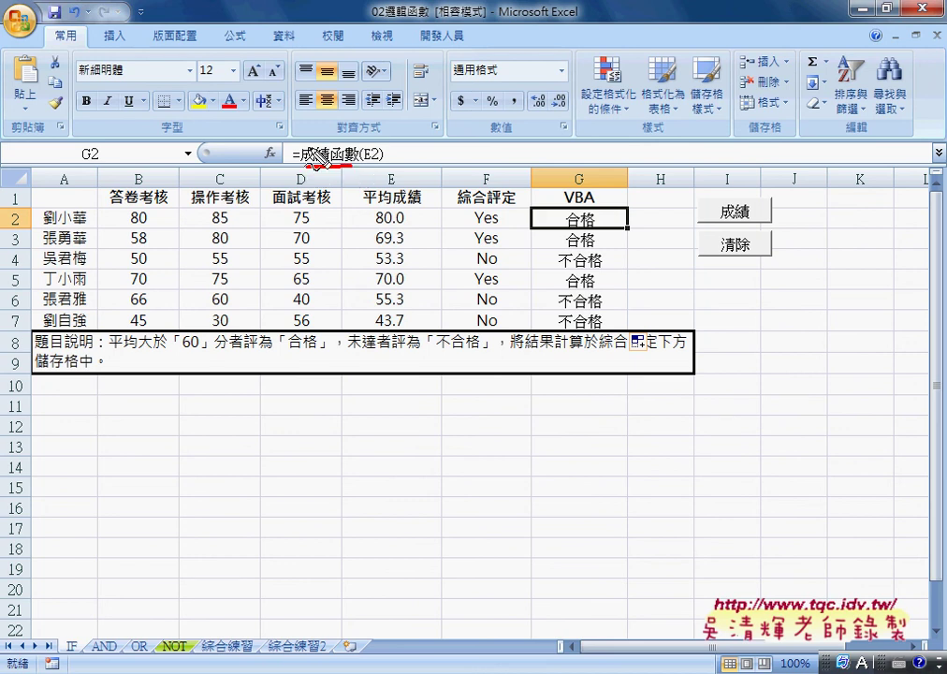
drag(277, 108, 327, 142)
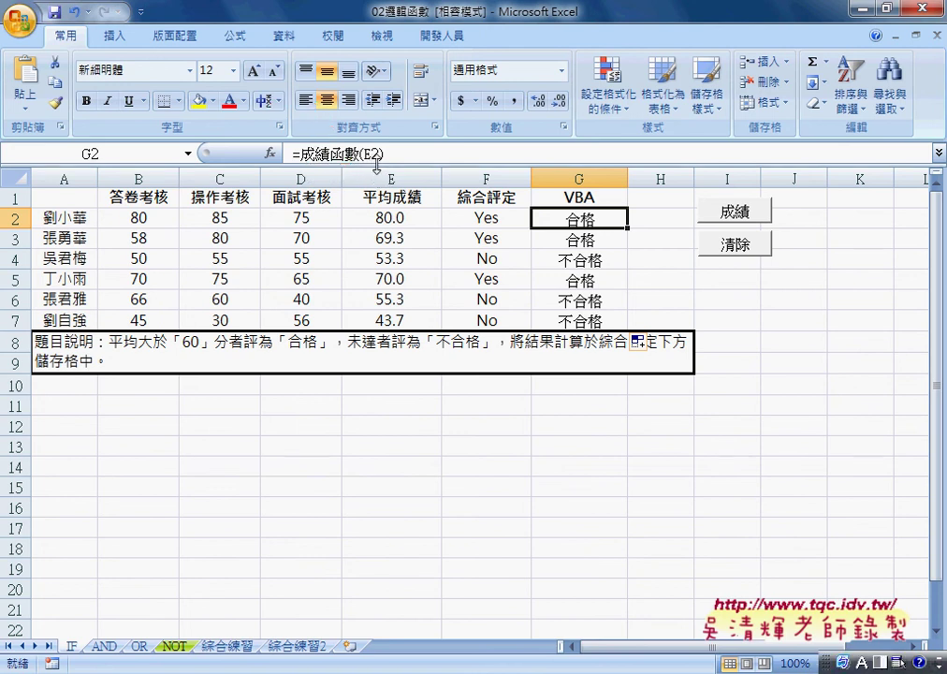
click(330, 153)
click(271, 153)
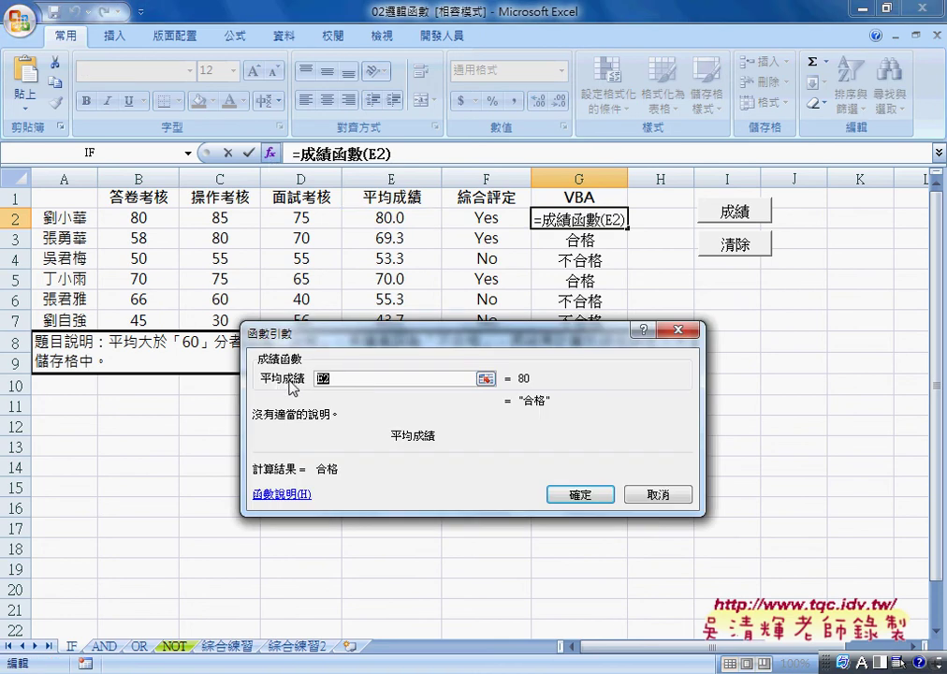
click(657, 496)
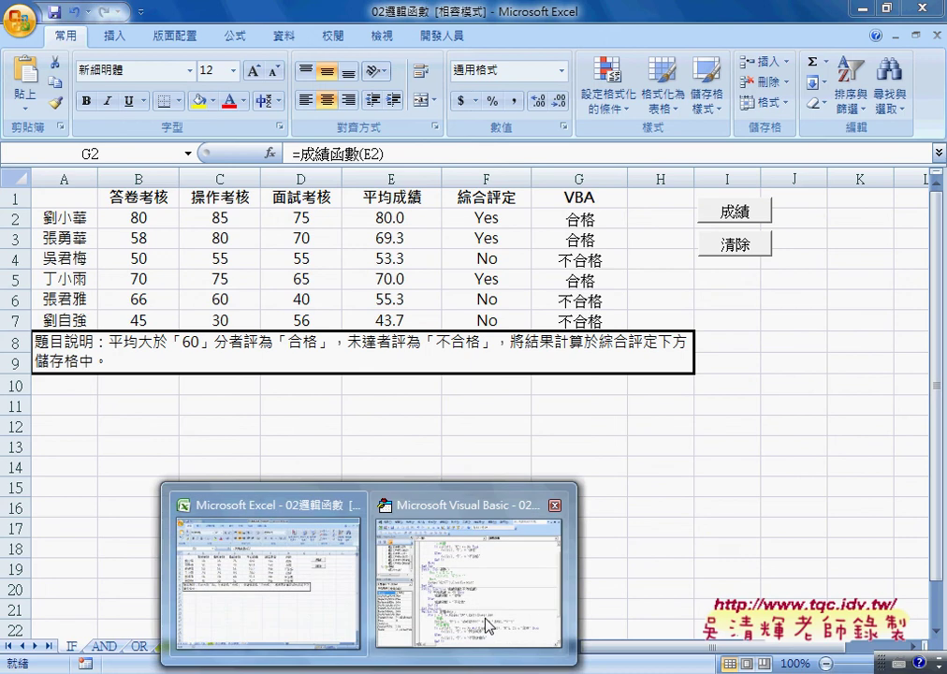
Return to the Visual Basic Editor and open the 新增程序 (Add Procedure) dialog.
click(489, 625)
drag(447, 293, 450, 25)
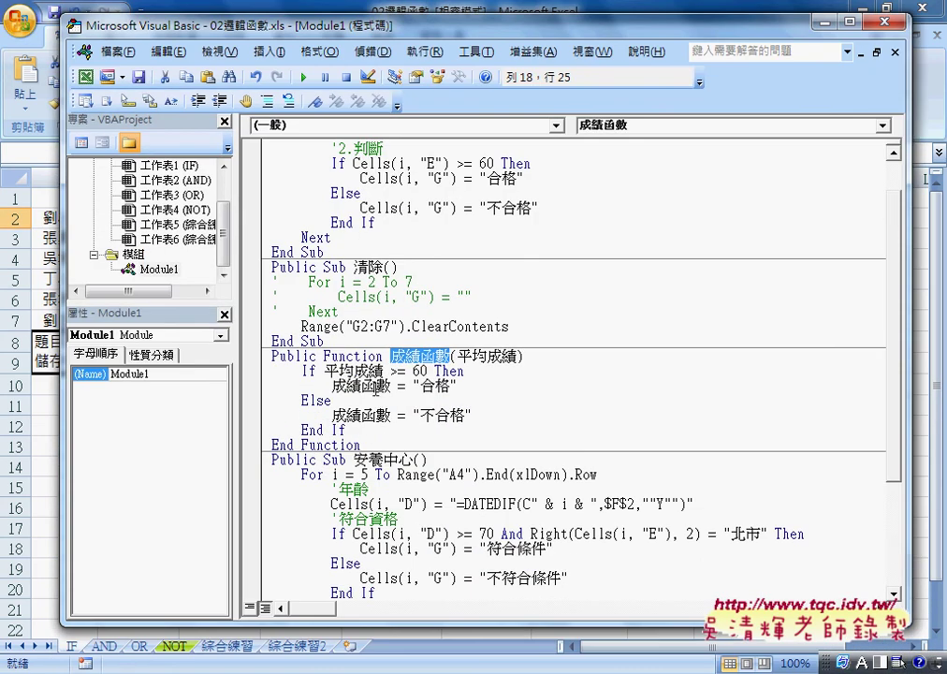
click(361, 386)
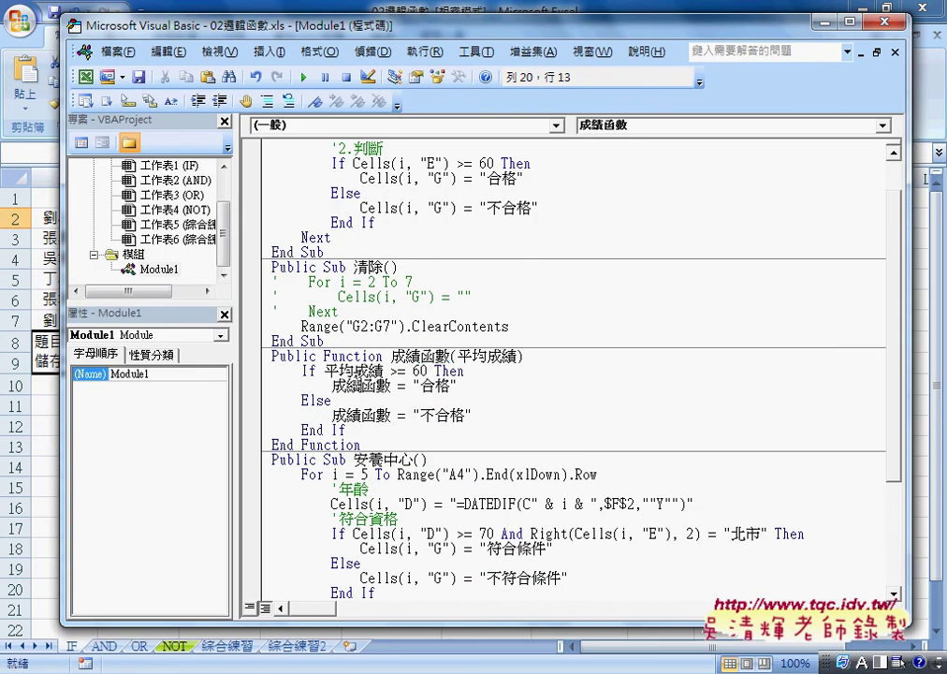
click(270, 51)
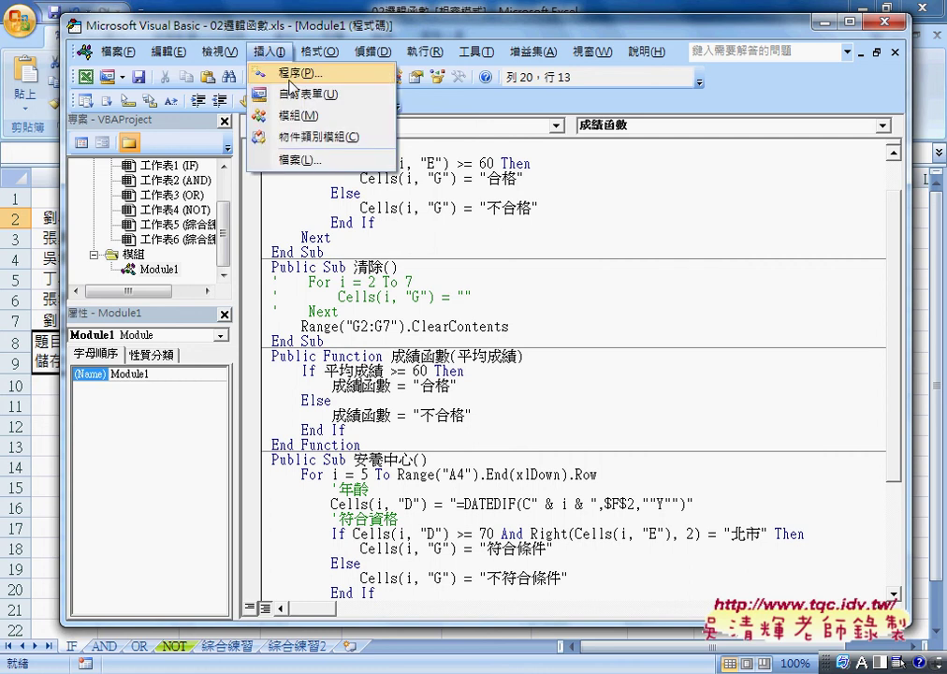
click(281, 70)
Cancel the 新增程序 dialog without adding anything, and select 平均成績 in the function header.
drag(416, 159, 555, 173)
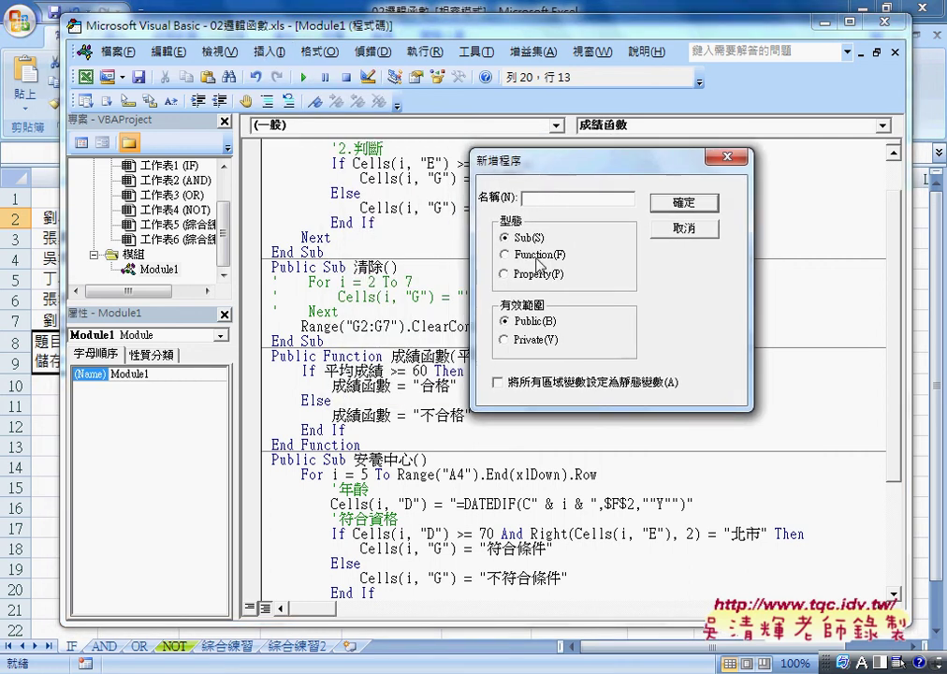
key(alt+f)
drag(555, 174, 658, 173)
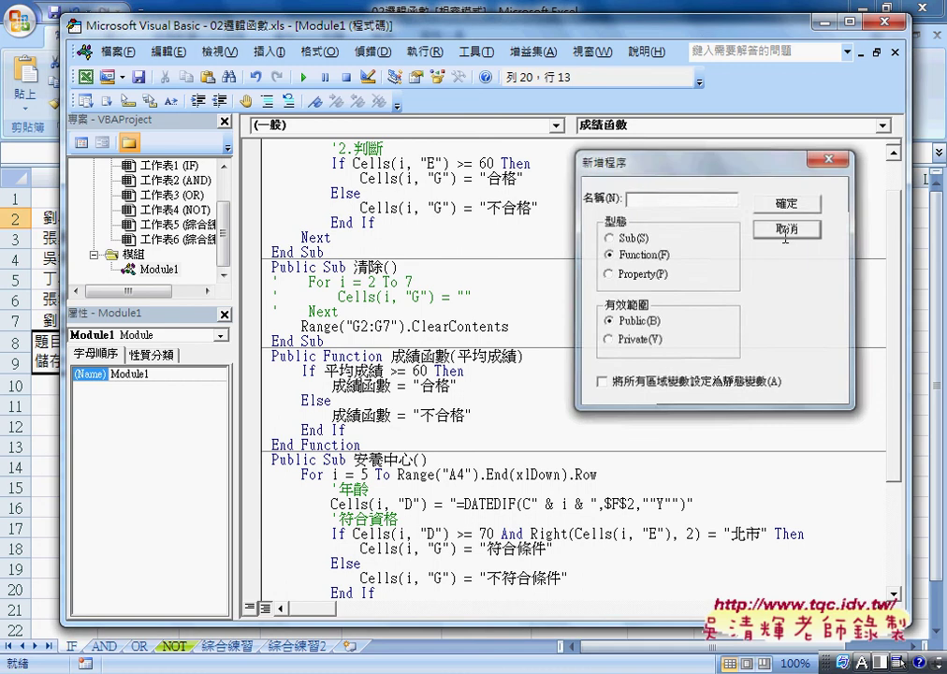
click(788, 228)
click(486, 357)
drag(457, 357, 517, 357)
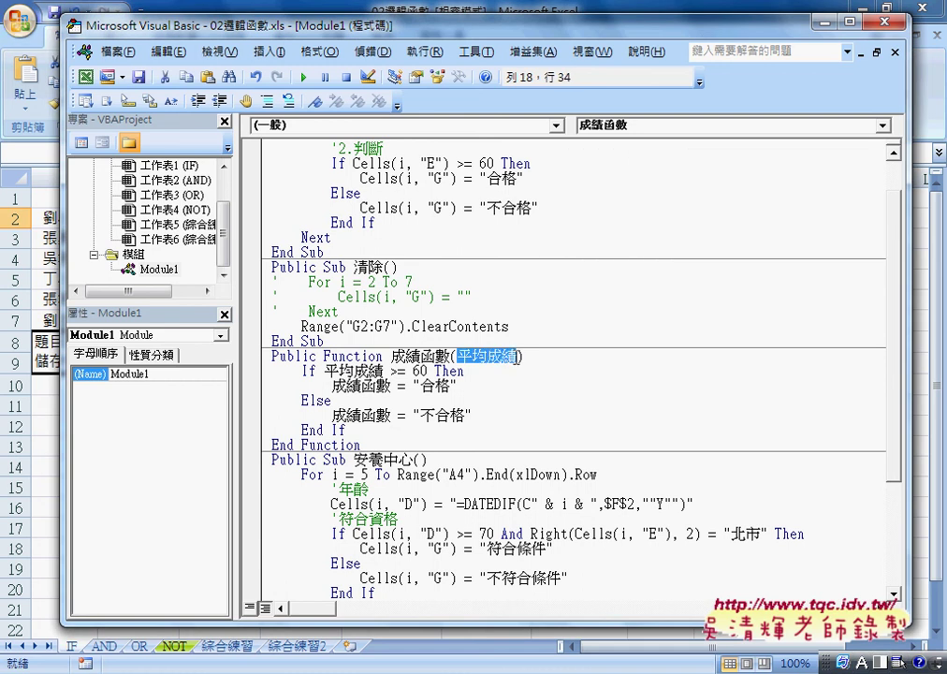
Delete the If…End If lines from 成績函數, leaving a blank line before End Function.
drag(352, 427, 251, 372)
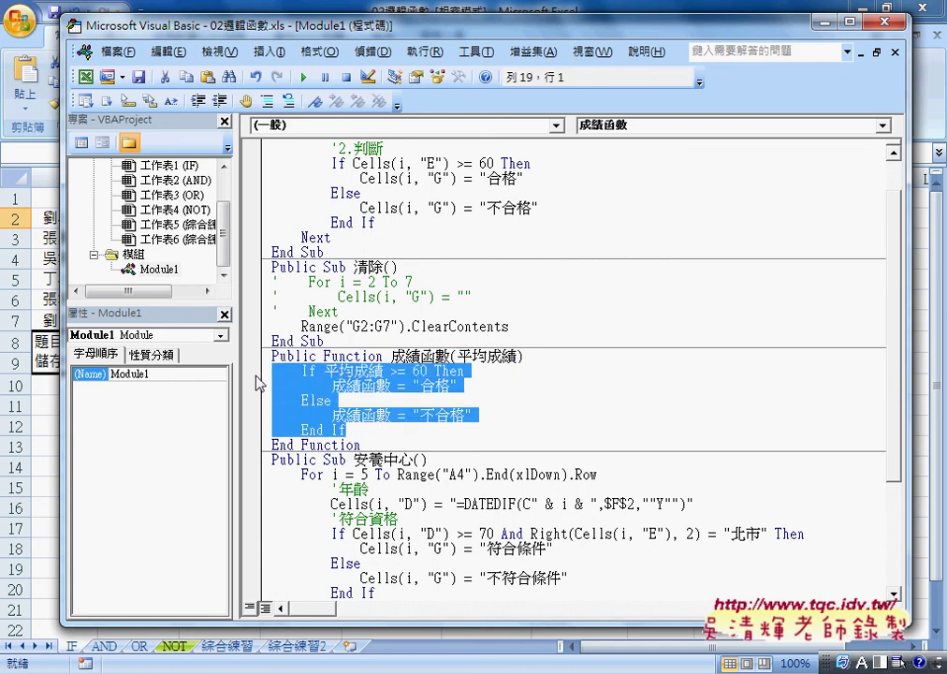
key(Delete)
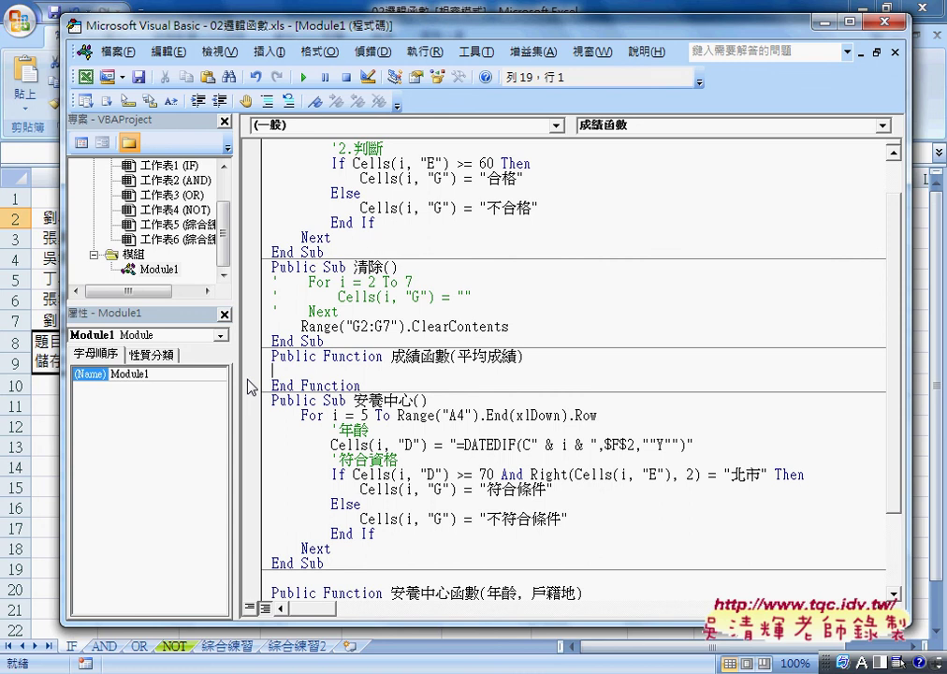
click(422, 357)
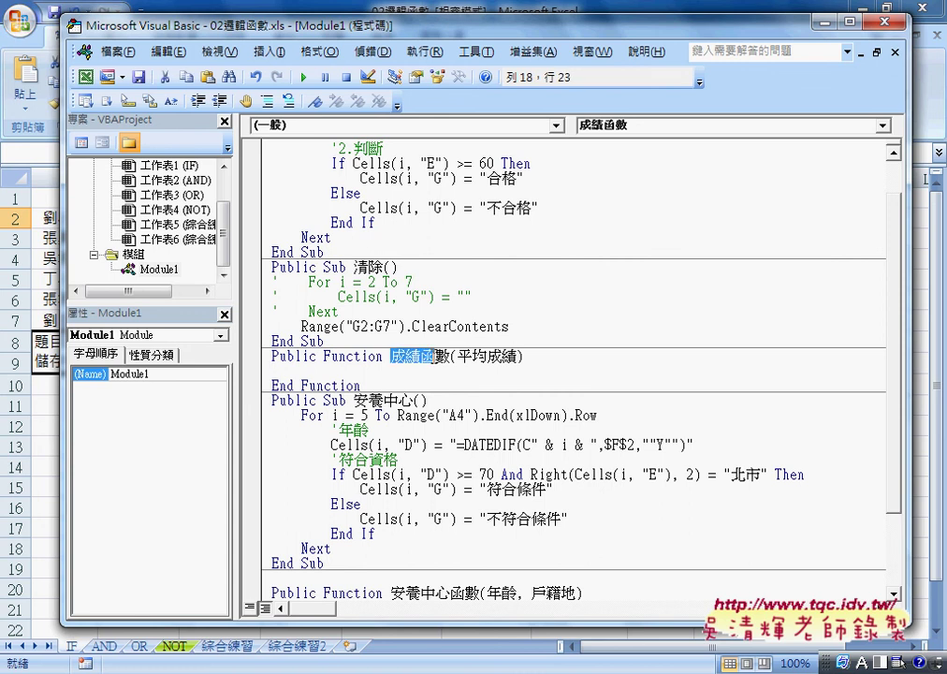
drag(394, 357, 518, 359)
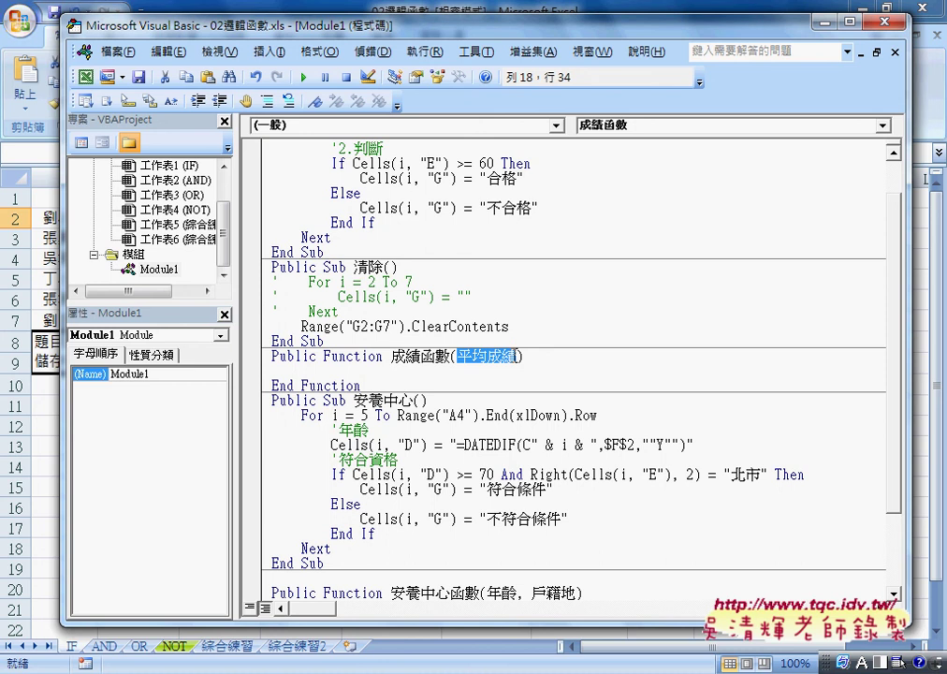
key(Down)
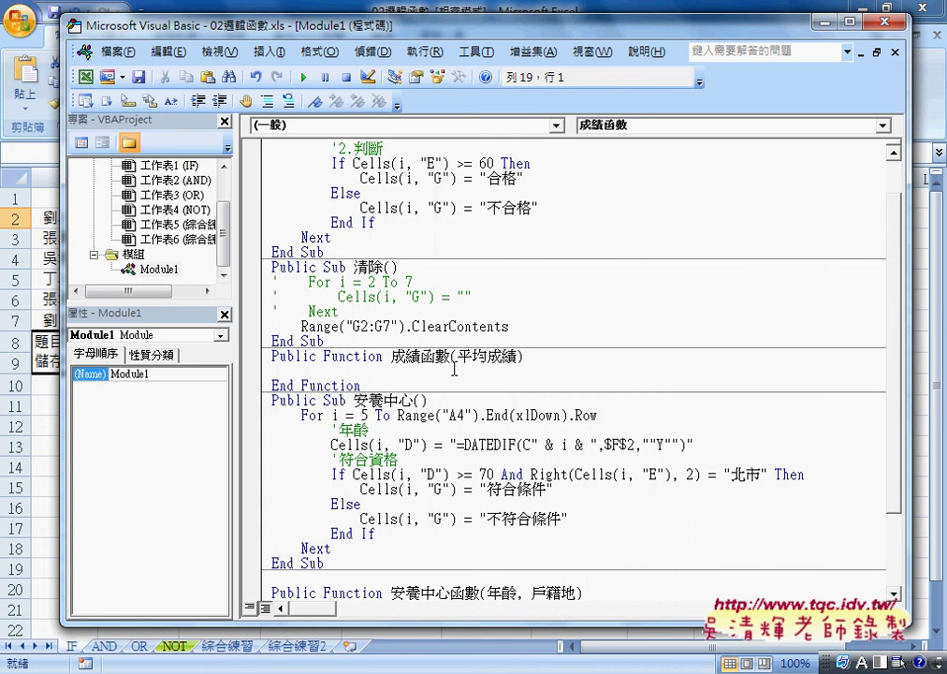
scroll(393, 232, up, 1)
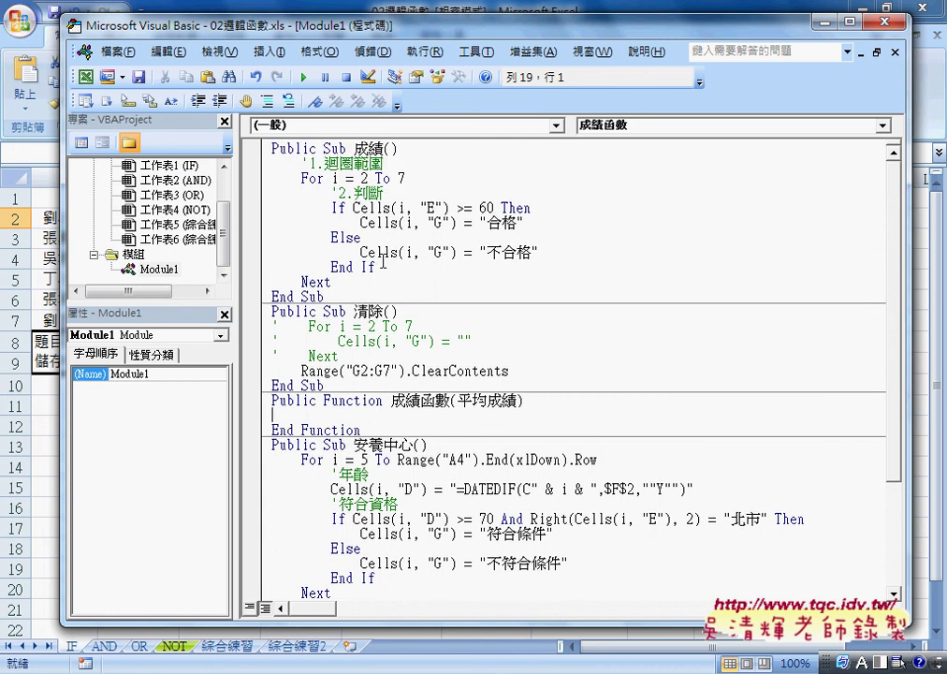
Copy the '2.判斷 If…End If block from 成績 and paste it into 成績函數's body.
mouse_move(376, 267)
mouse_down()
mouse_move(323, 253)
mouse_move(267, 193)
mouse_up()
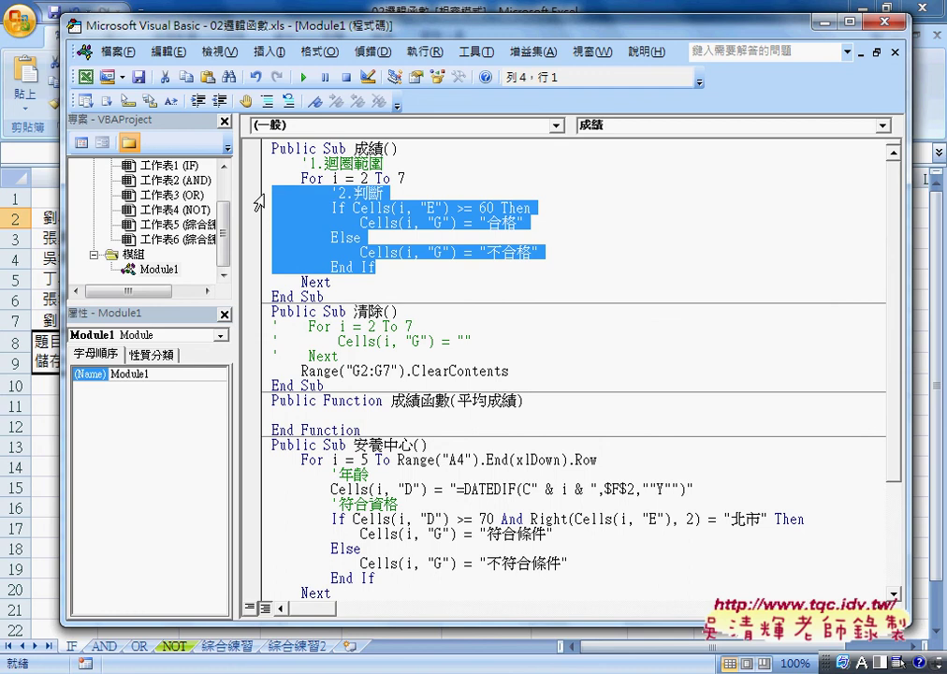
right_click(376, 211)
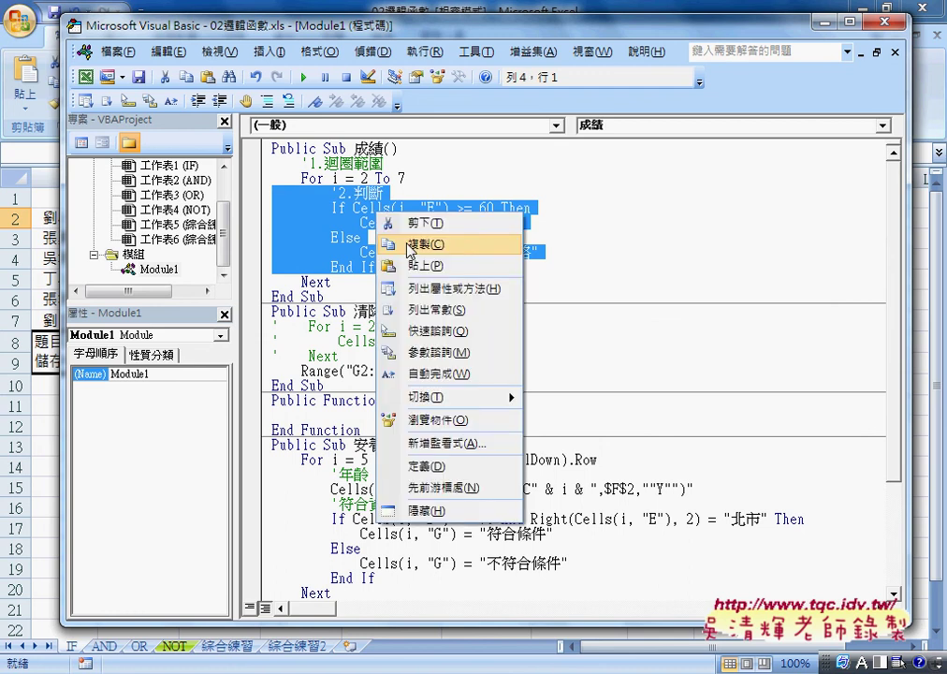
click(412, 244)
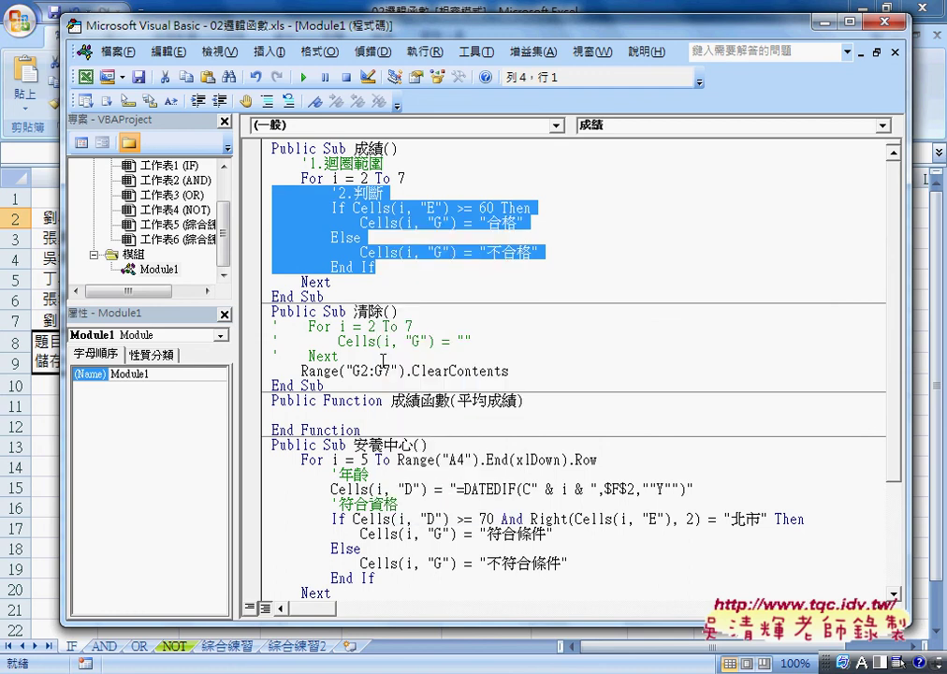
click(329, 413)
key(ctrl+v)
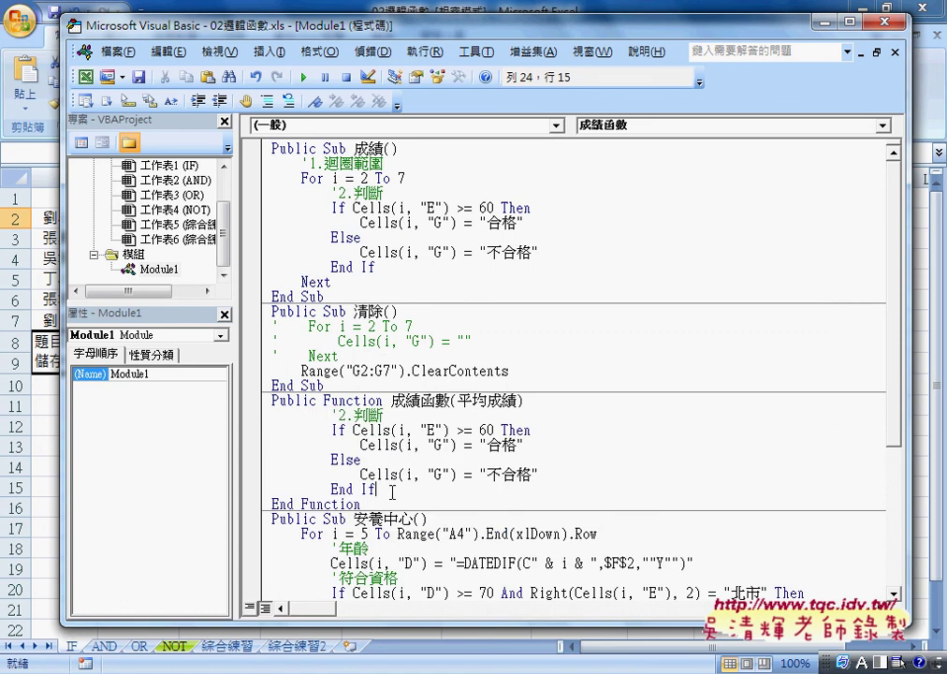
Select the pasted block and adjust its indentation with Shift+Tab and the 縮排/凸排 buttons.
shift+click(304, 453)
shift+click(271, 415)
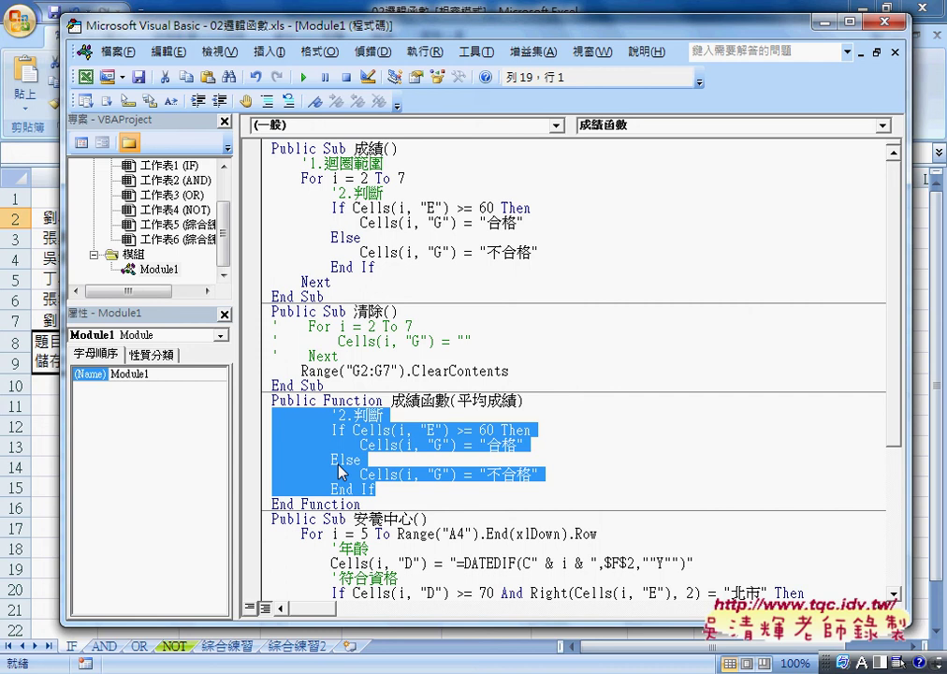
key(shift+Tab)
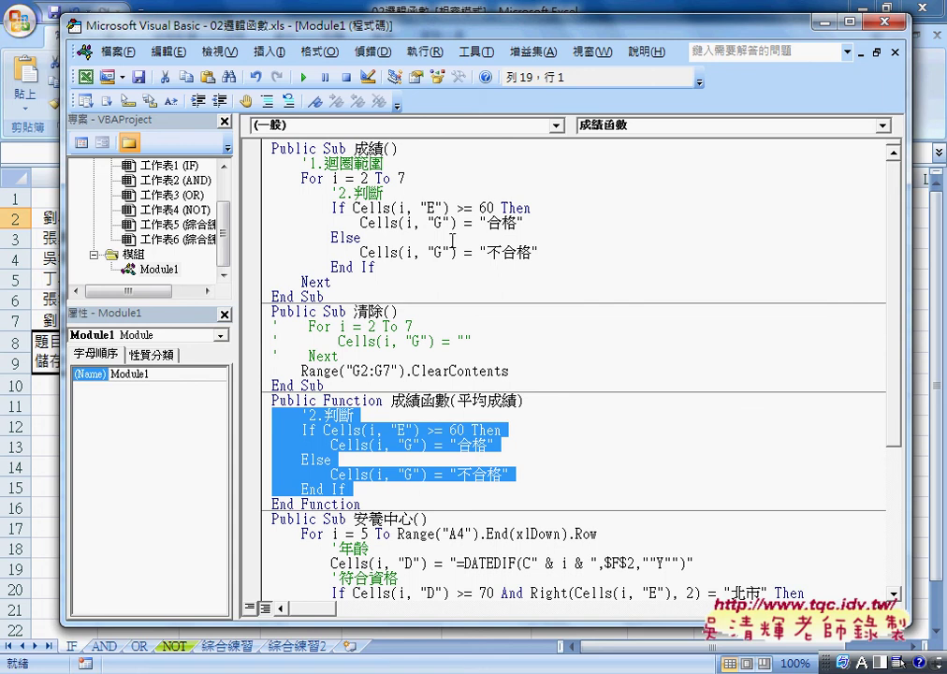
click(200, 105)
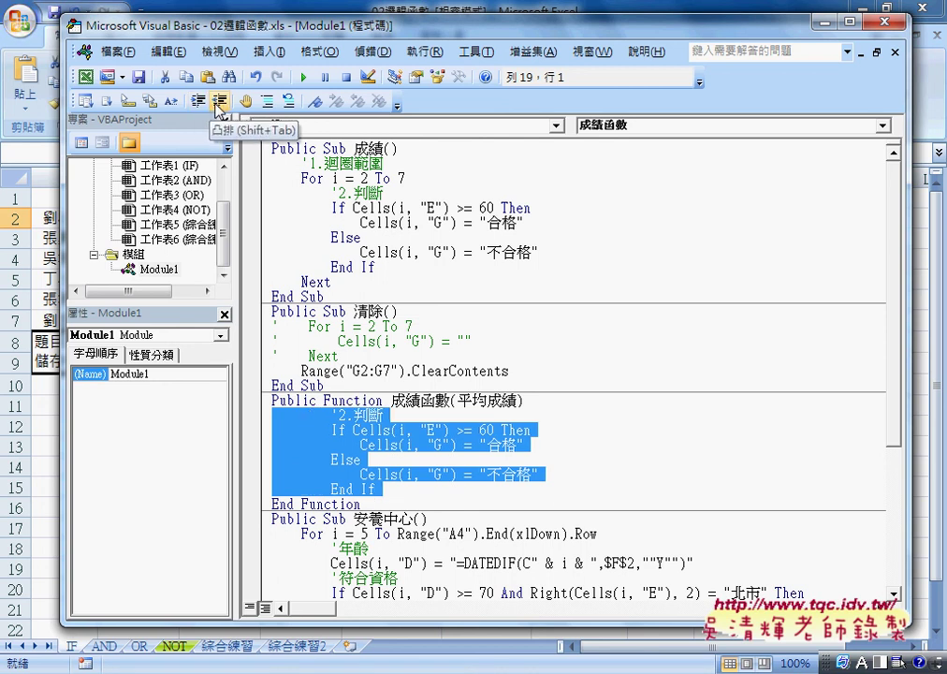
click(218, 103)
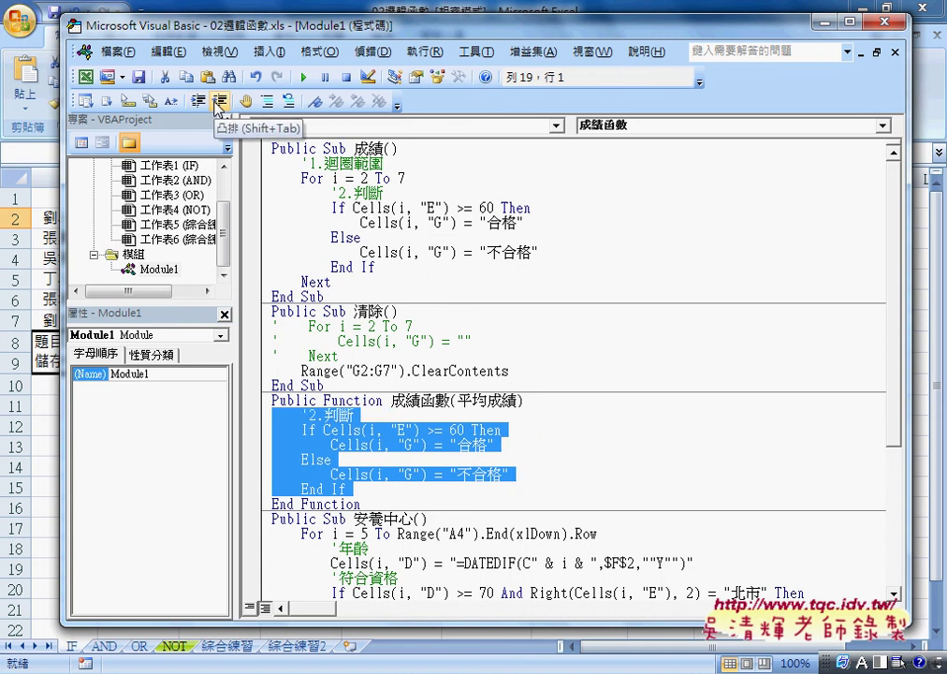
click(417, 429)
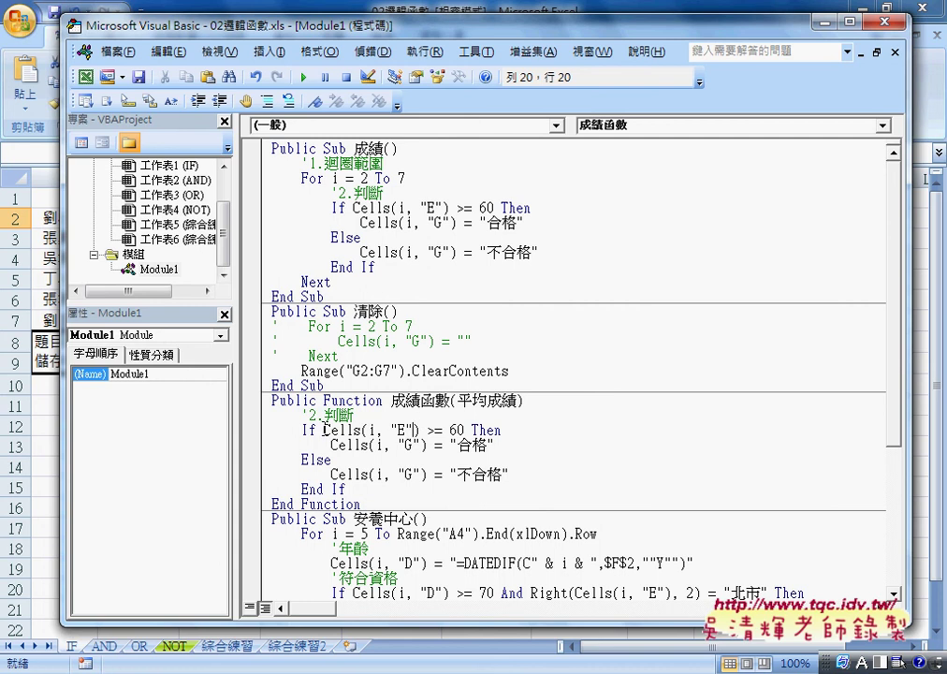
Replace Cells(i, "E") in the If condition with the parameter 平均成績.
drag(324, 429, 418, 430)
click(460, 400)
drag(460, 399, 516, 400)
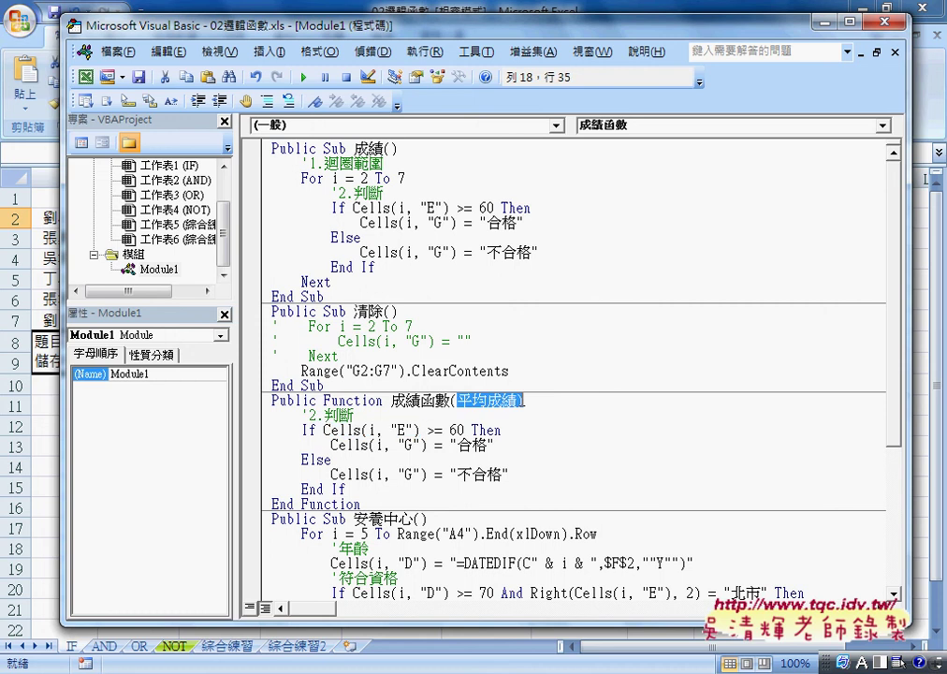
right_click(497, 400)
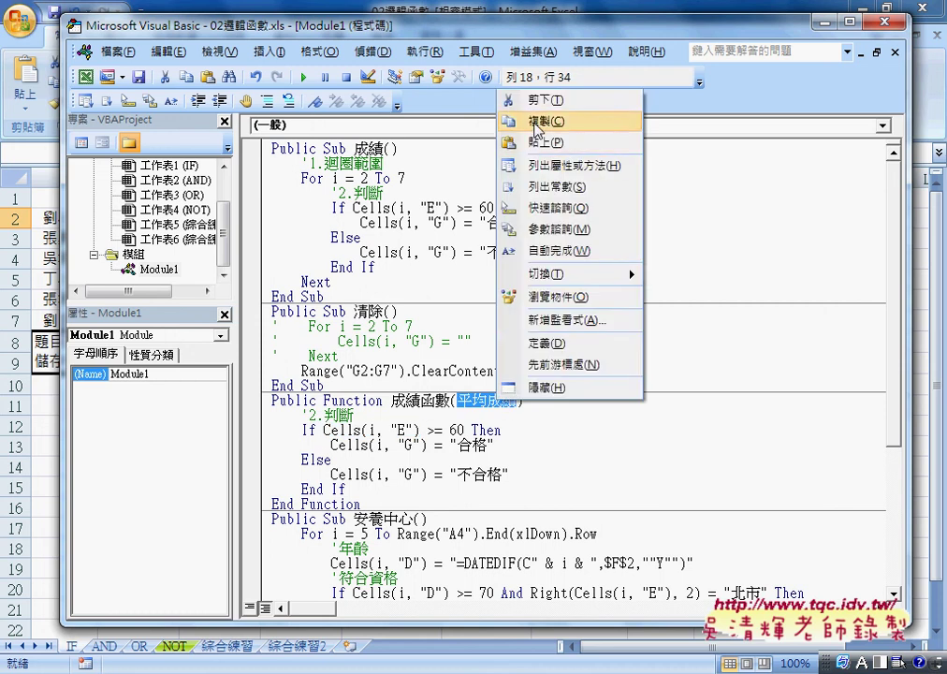
click(538, 121)
click(420, 429)
drag(419, 429, 324, 430)
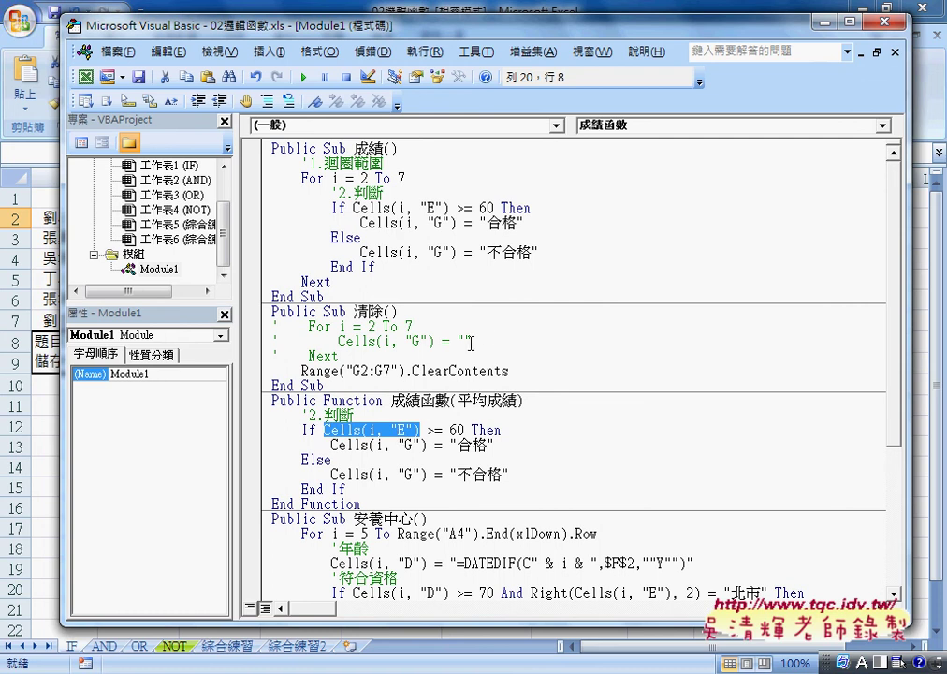
right_click(390, 430)
click(474, 172)
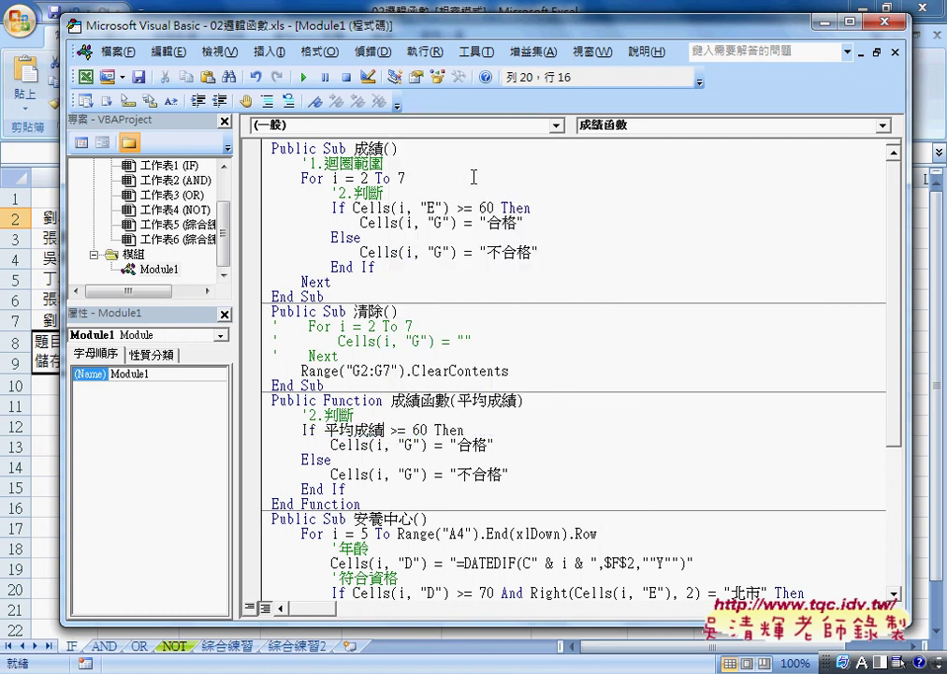
Replace Cells(i, "G") on both the 合格 and 不合格 lines with 成績函數.
drag(392, 401, 451, 400)
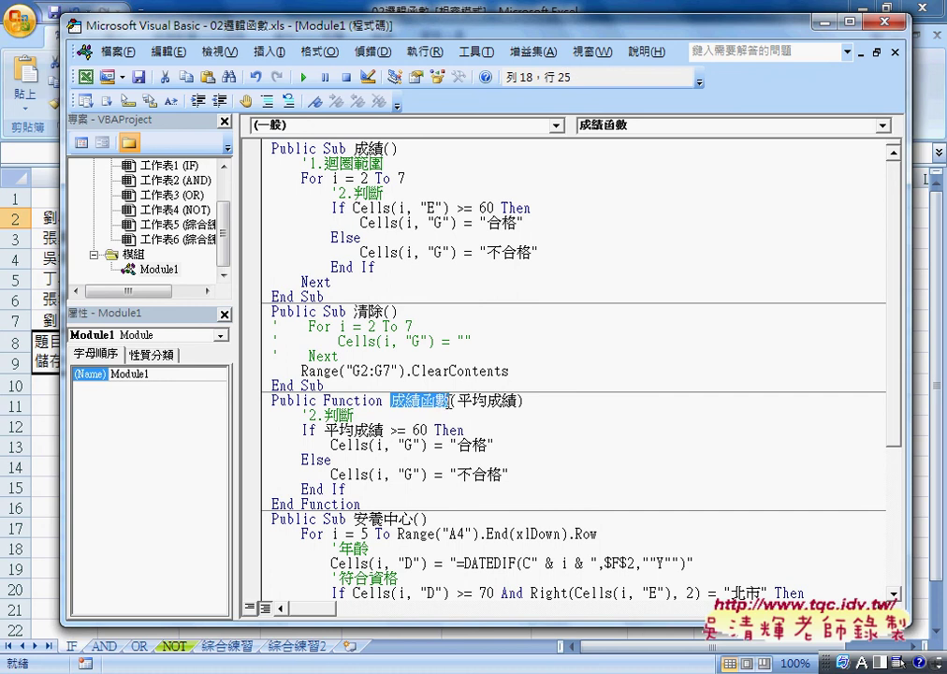
right_click(437, 402)
click(507, 137)
drag(331, 446, 430, 445)
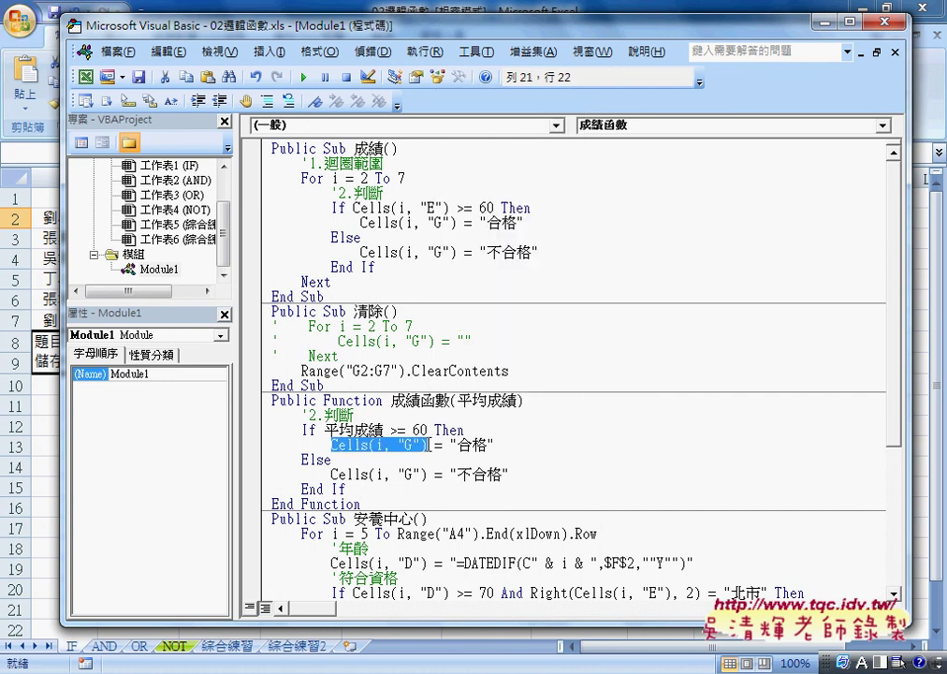
right_click(404, 444)
click(456, 187)
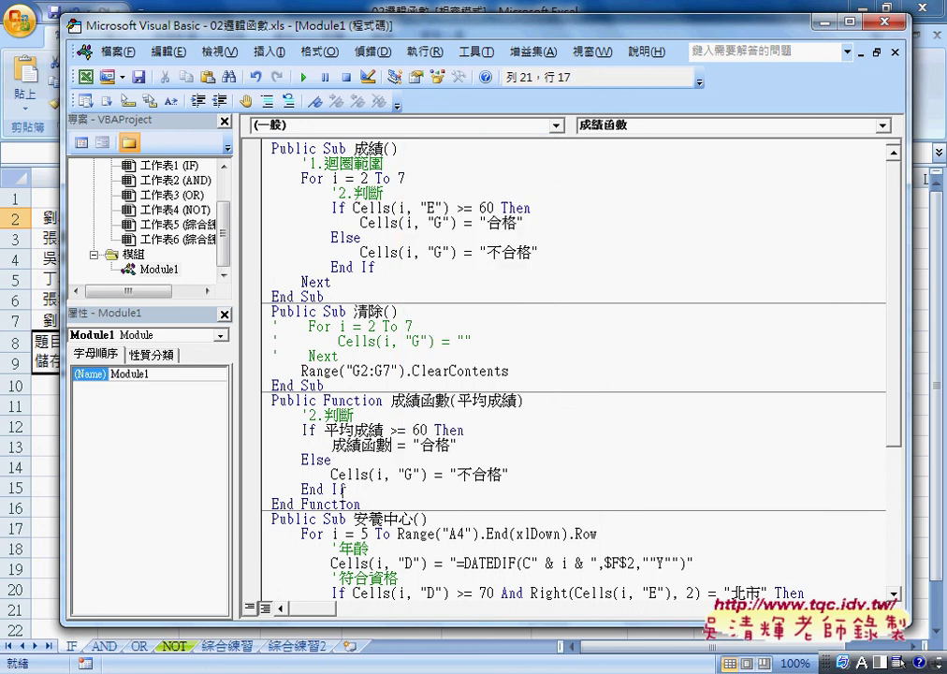
drag(331, 474, 423, 474)
right_click(421, 472)
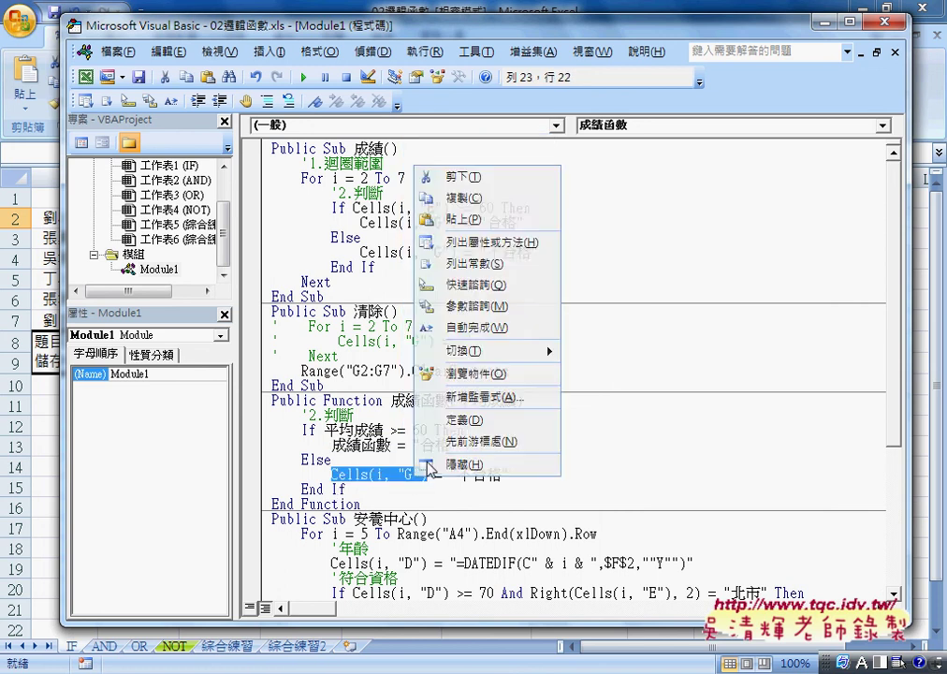
click(459, 219)
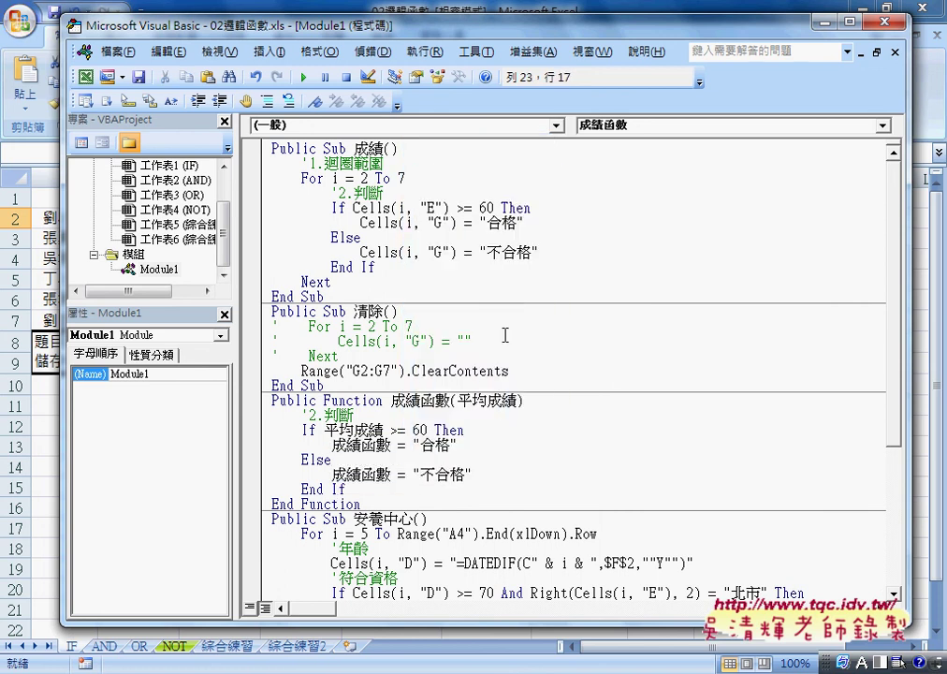